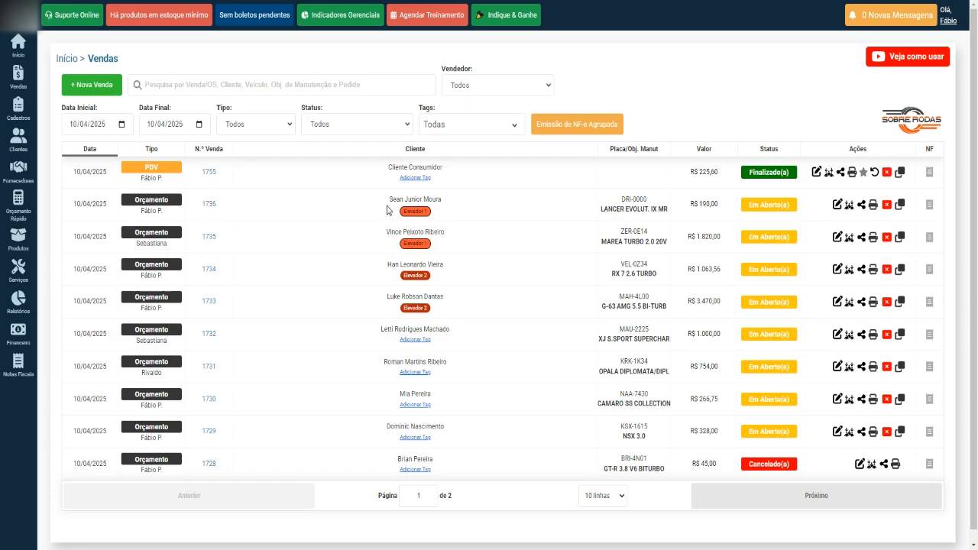
Step: Highlight the client names on orders 1736, 1734 and 1733 in the sales list
drag(387, 206, 496, 217)
click(367, 239)
drag(389, 270, 430, 269)
drag(352, 295, 448, 303)
click(361, 327)
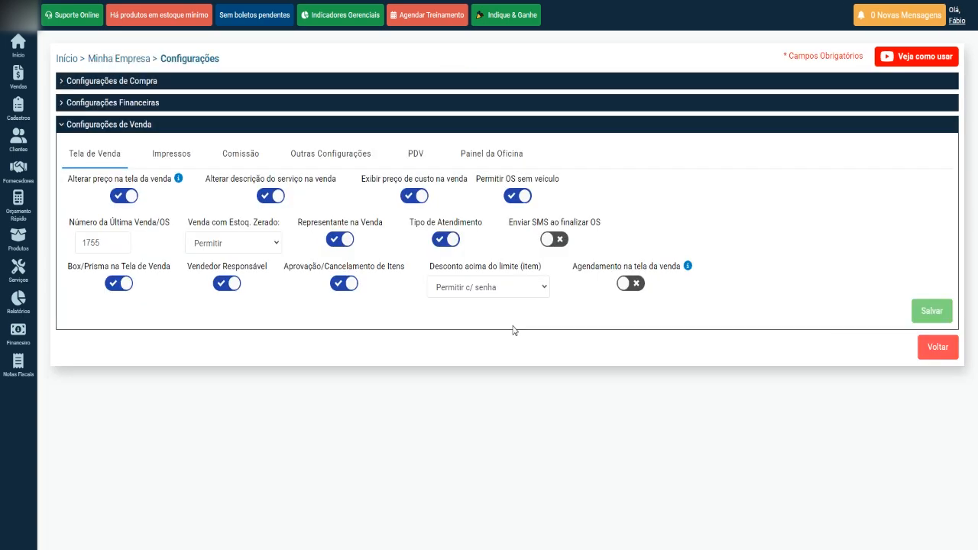
Step: Turn on 'Agendamento na tela da venda' in the Tela de Venda settings and save
click(956, 21)
click(632, 284)
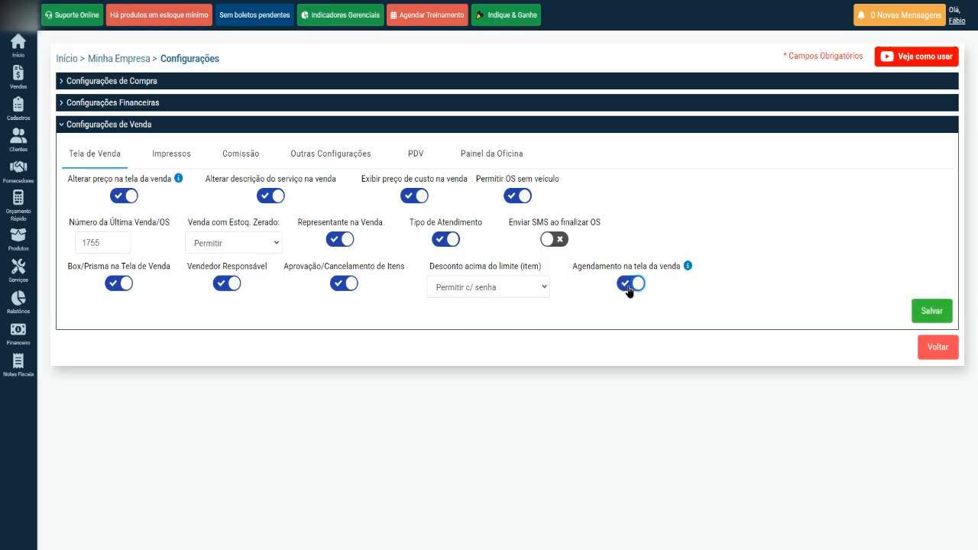
click(633, 285)
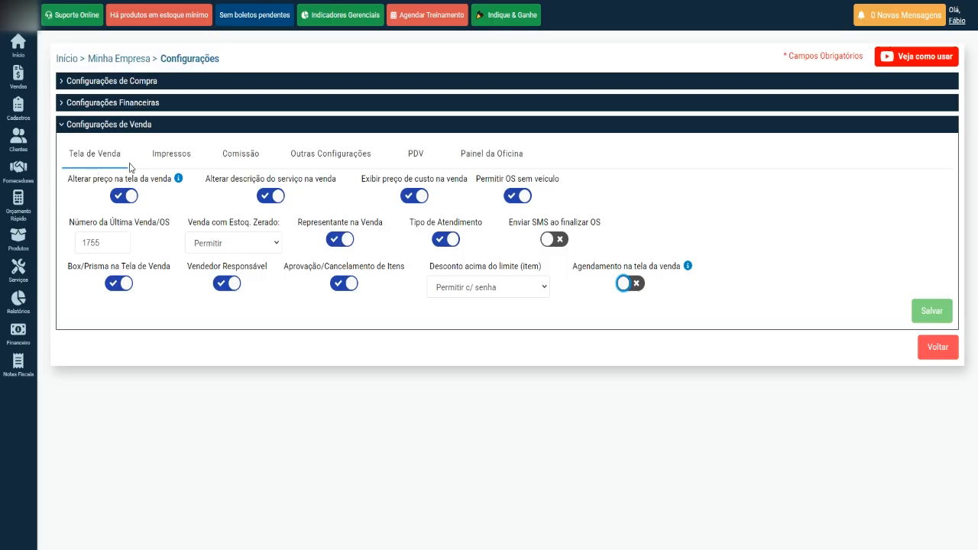
click(625, 291)
click(625, 289)
click(625, 289)
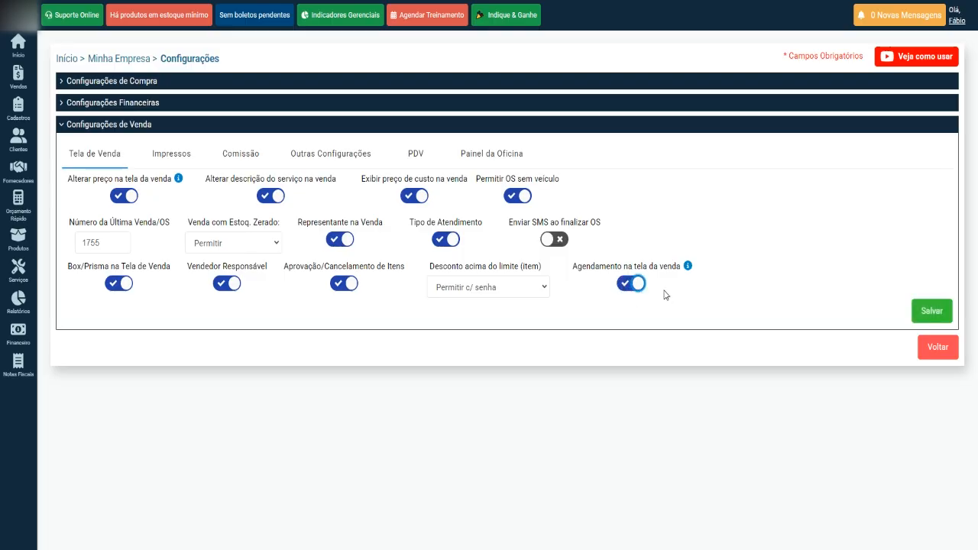
click(928, 311)
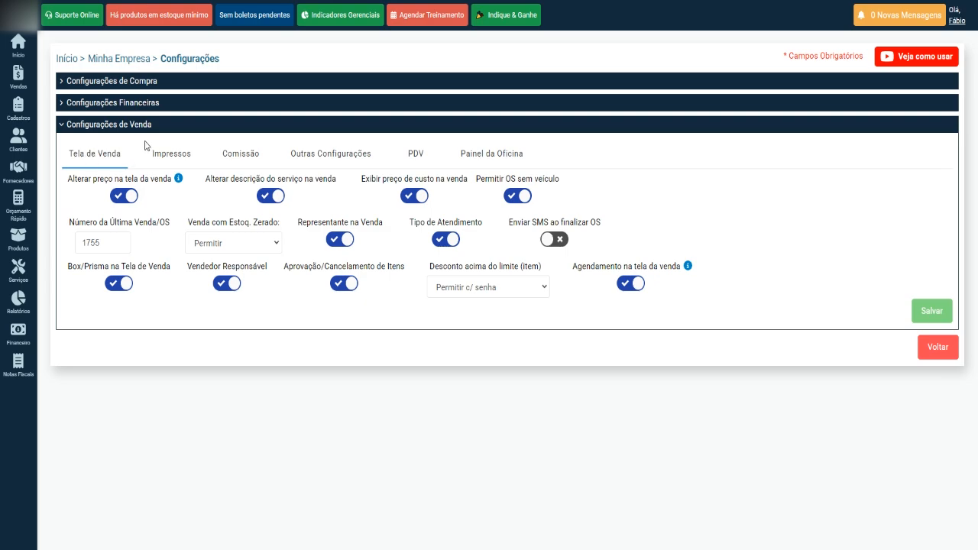
mouse_move(28, 89)
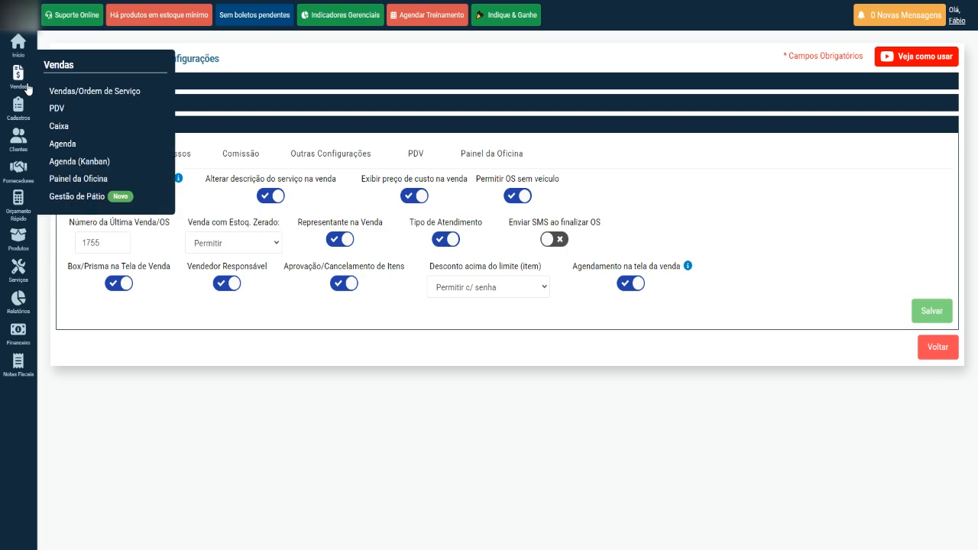
Step: Go to the Vendas/Ordem de Serviço list and highlight the vehicle on order 1736
click(99, 93)
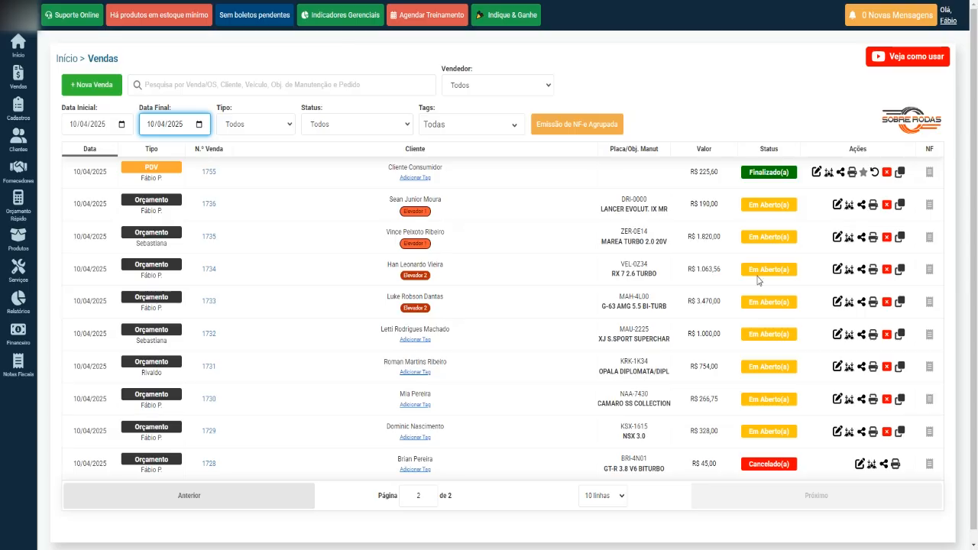
click(531, 211)
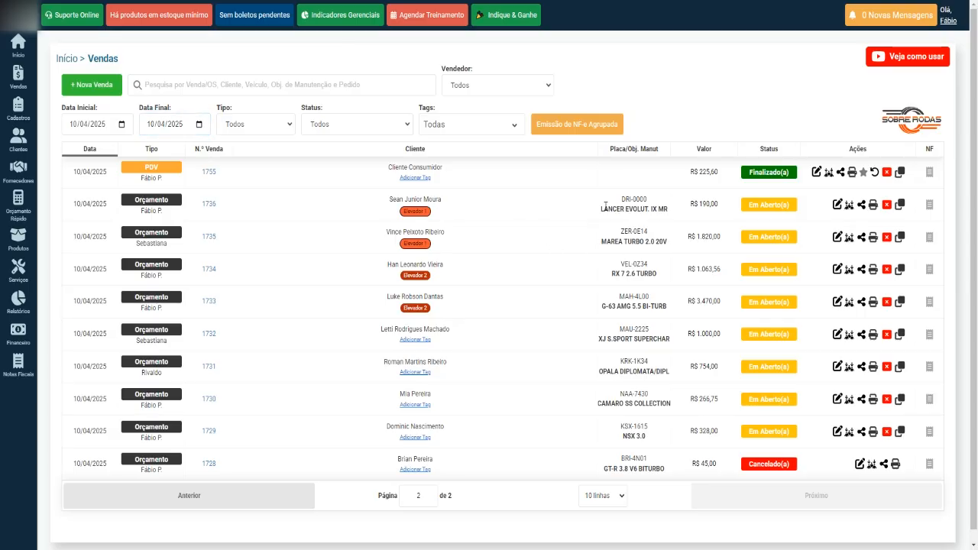
drag(602, 209, 646, 204)
click(686, 208)
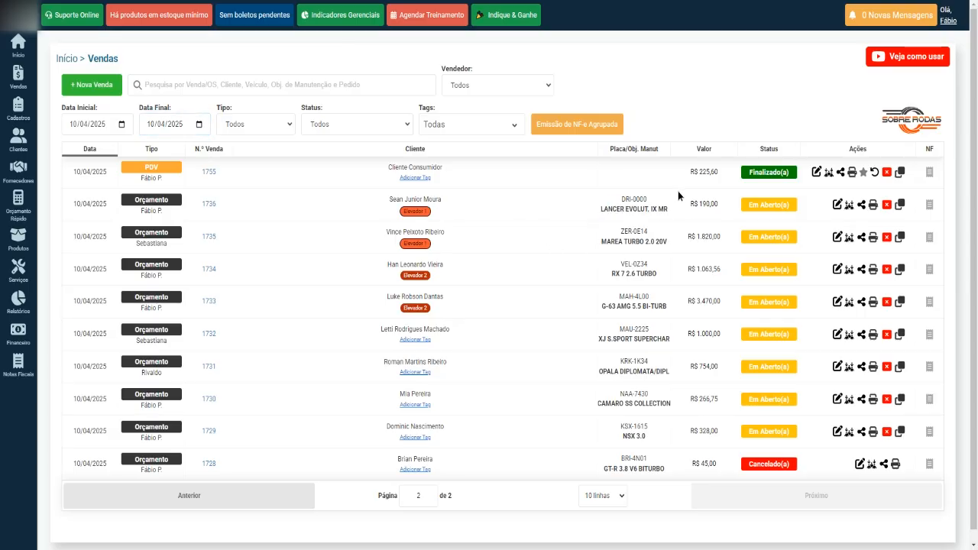
Step: Edit quote 1736 and save it with 'Salvar Alterações do Orçamento'
click(837, 205)
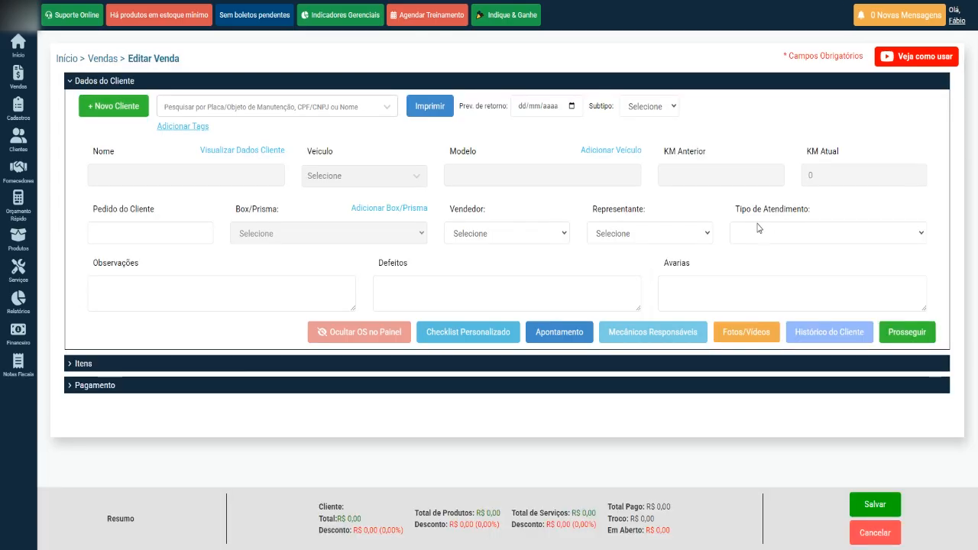
click(901, 498)
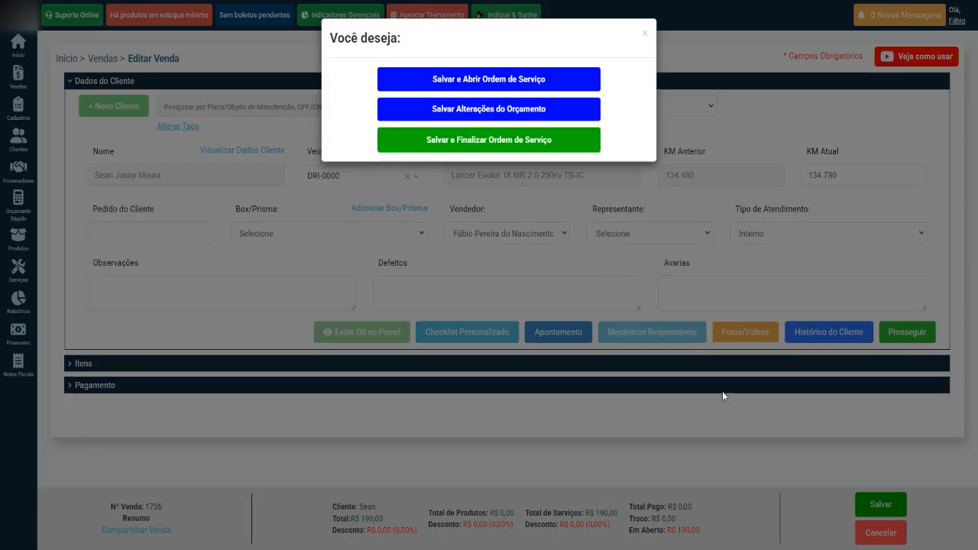
click(502, 111)
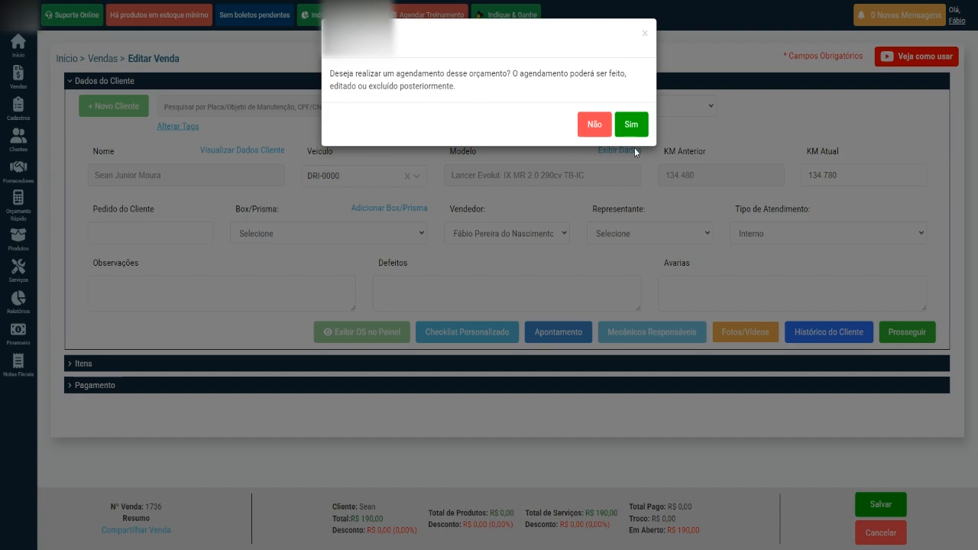
Step: Agree to schedule the quote, keep status Sem Status, and choose box Amarelo 10
click(629, 125)
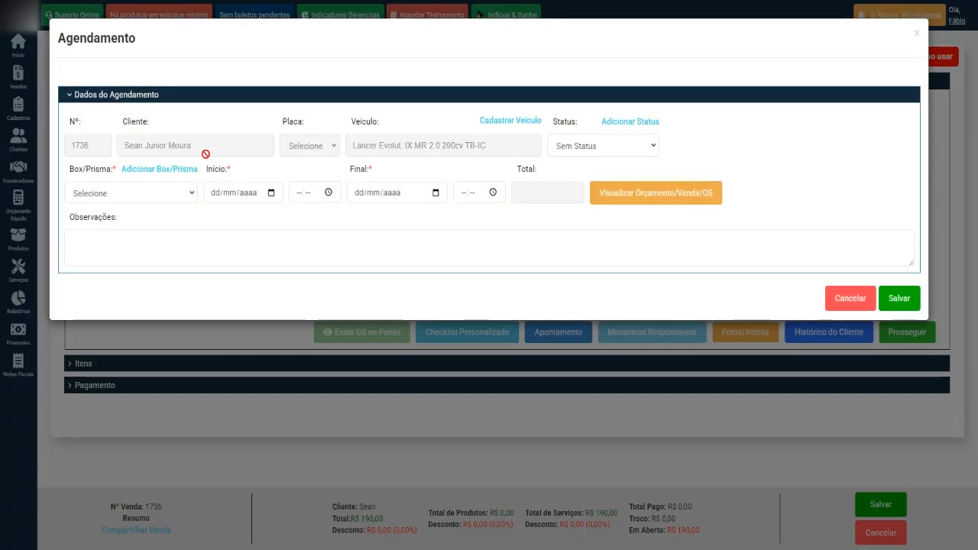
click(614, 145)
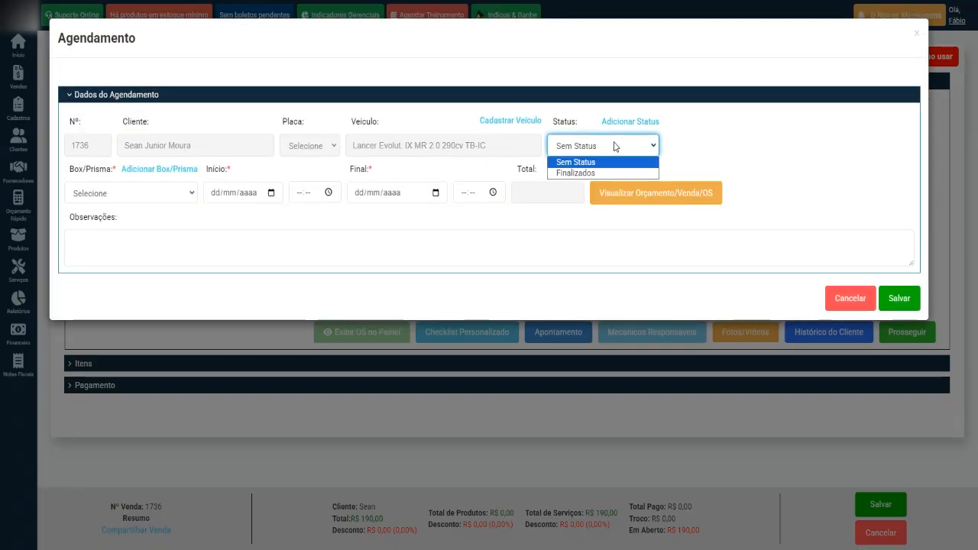
click(614, 145)
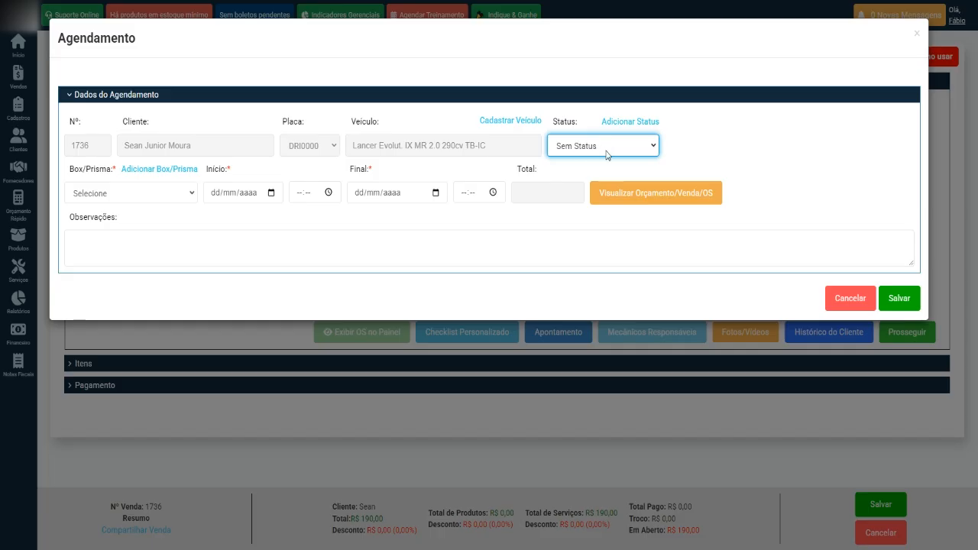
click(573, 146)
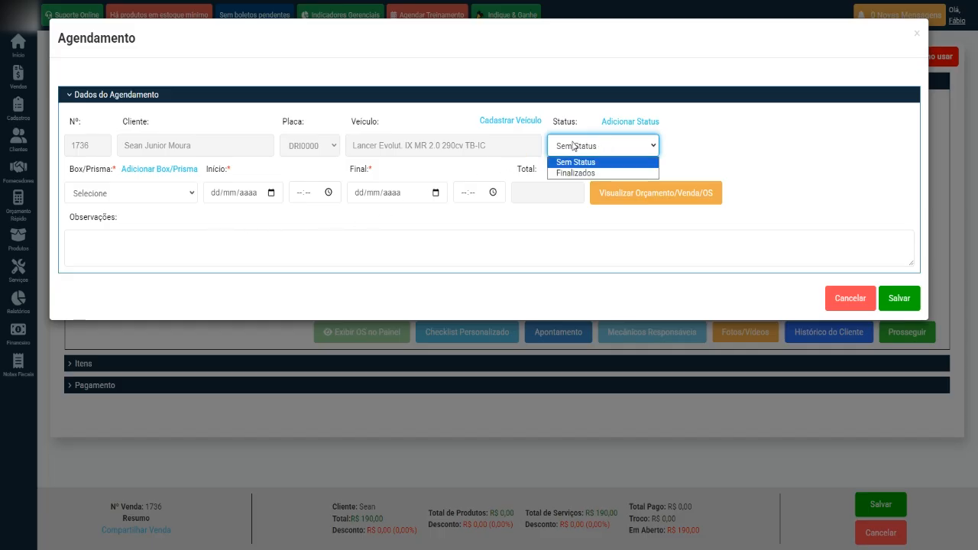
click(583, 146)
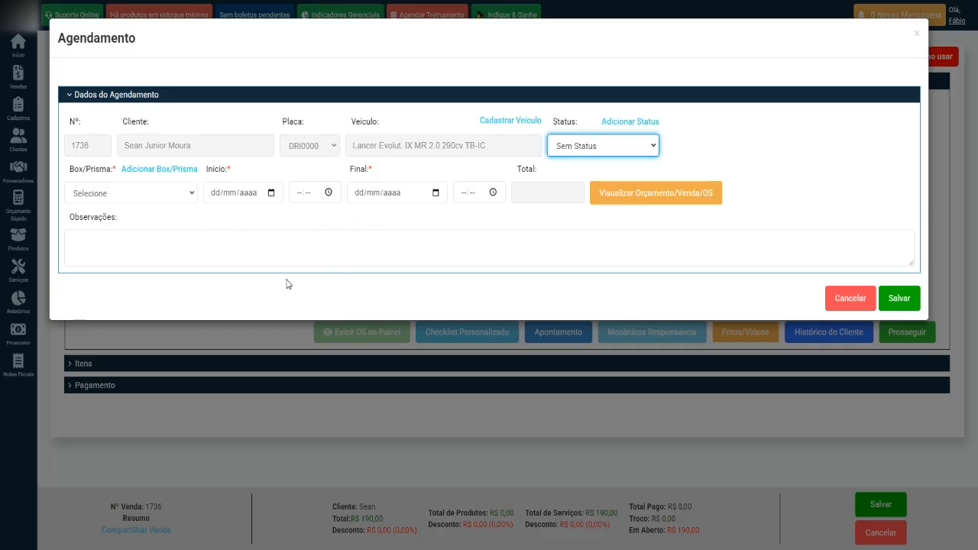
click(178, 194)
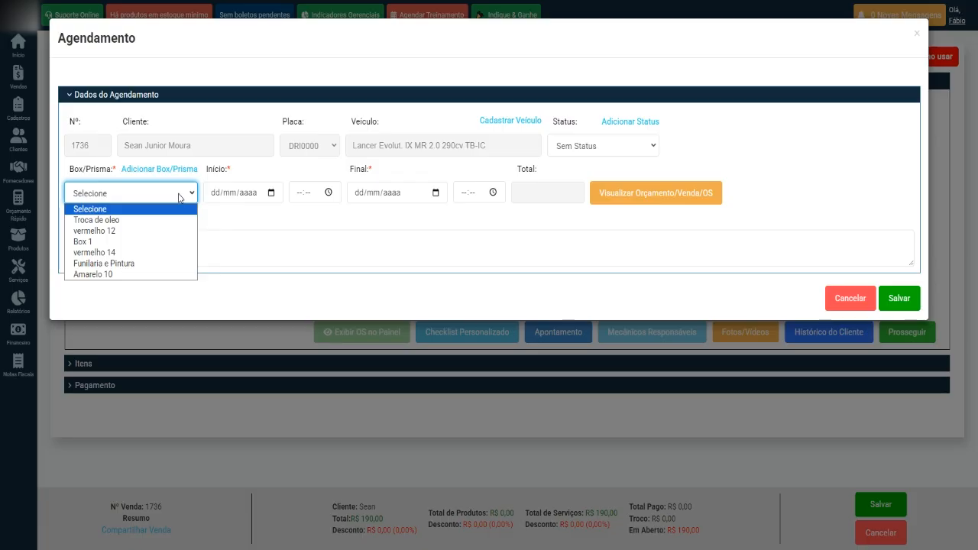
click(162, 274)
Step: Set the appointment start to 10/04/2025 at 22:40
click(272, 194)
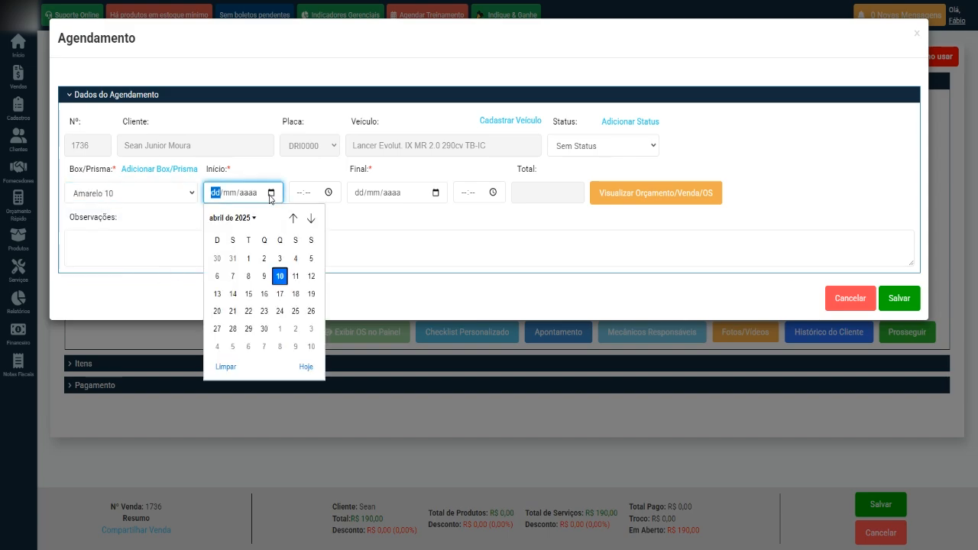
click(279, 277)
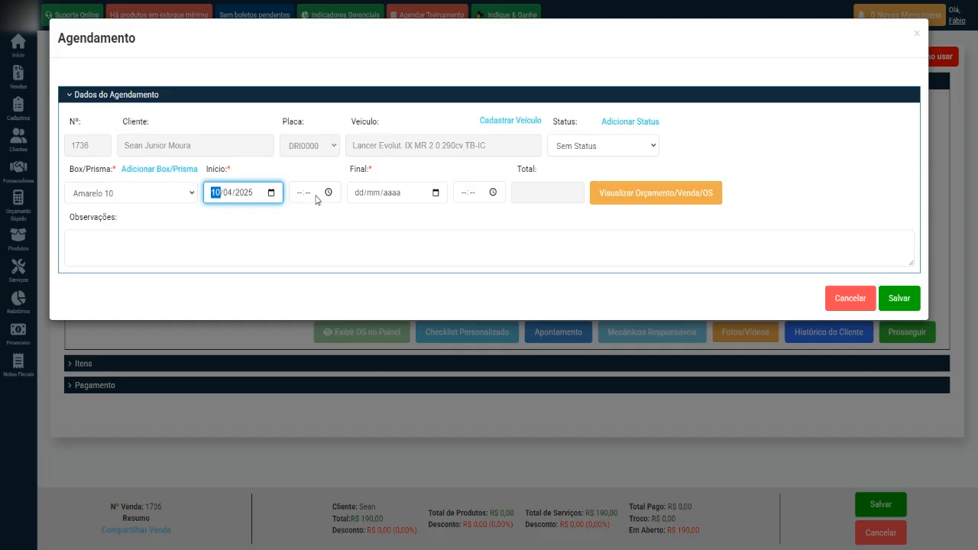
click(299, 193)
click(329, 192)
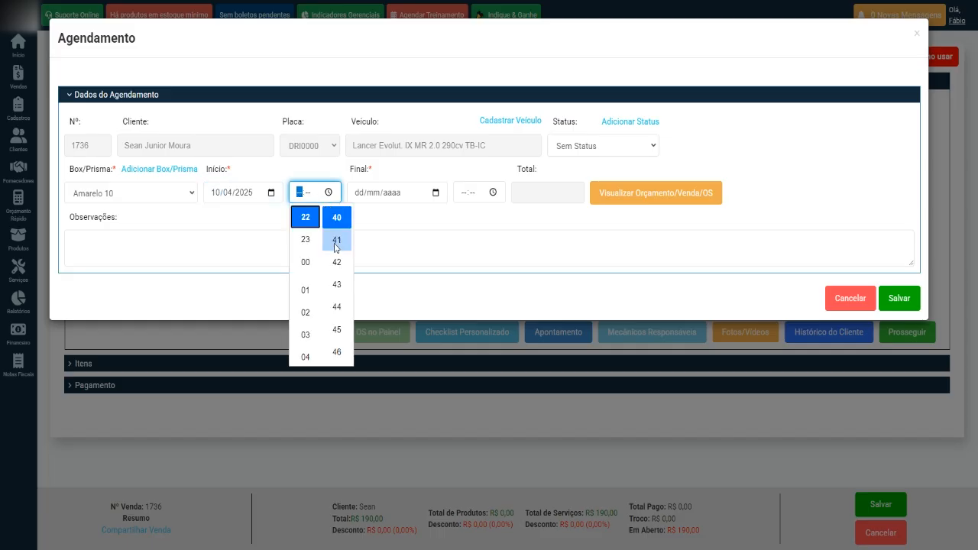
click(307, 217)
click(388, 222)
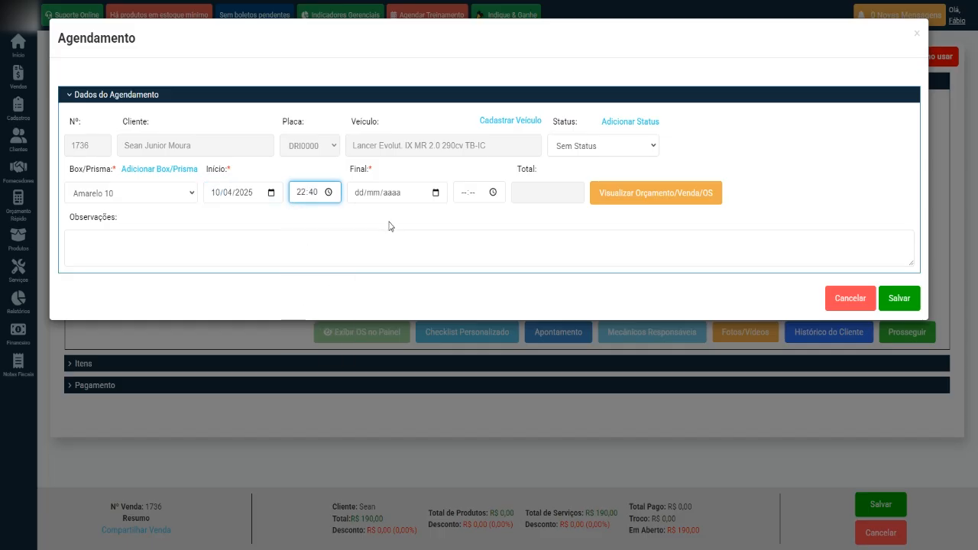
Step: Set the end to 10/04/2025 at 23:41 and save the appointment
click(437, 200)
click(437, 196)
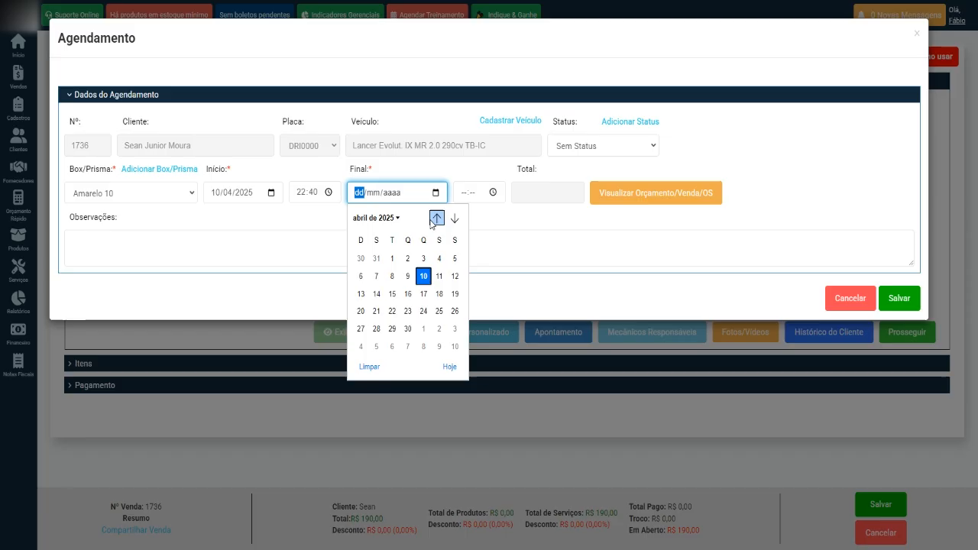
click(424, 275)
click(463, 195)
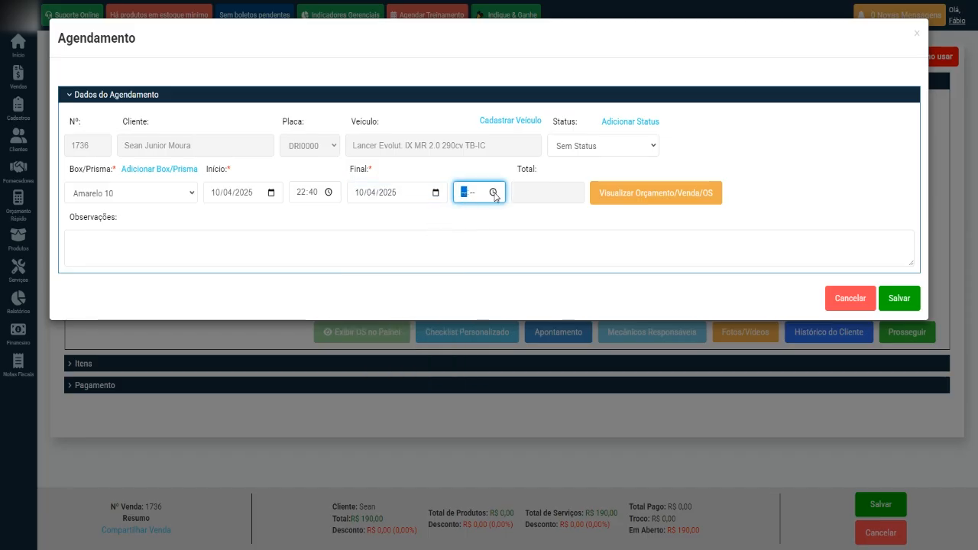
click(494, 193)
click(471, 238)
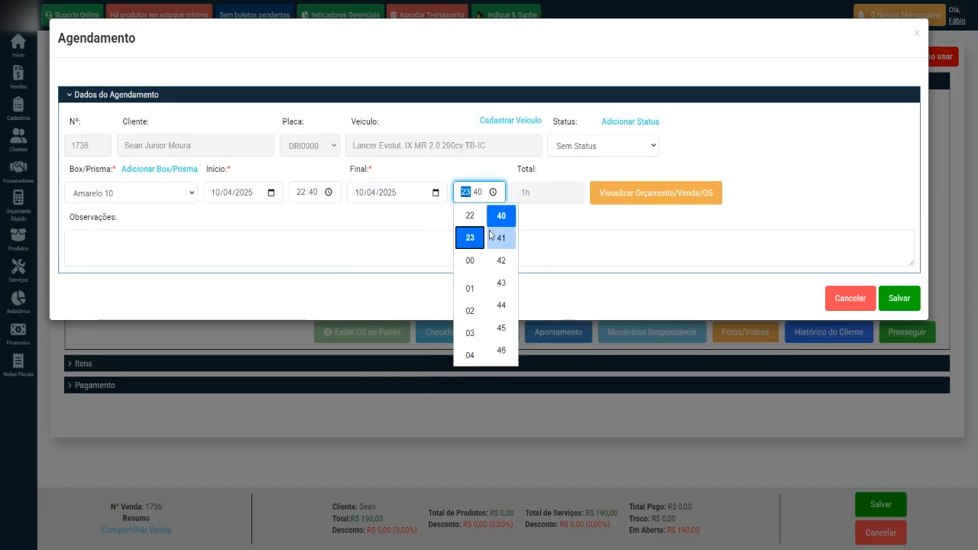
click(505, 240)
click(563, 227)
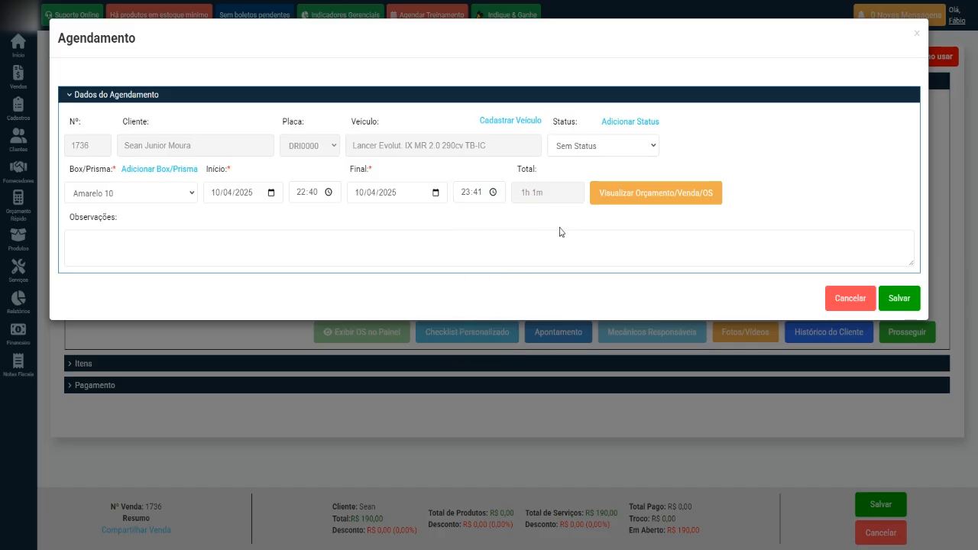
click(899, 302)
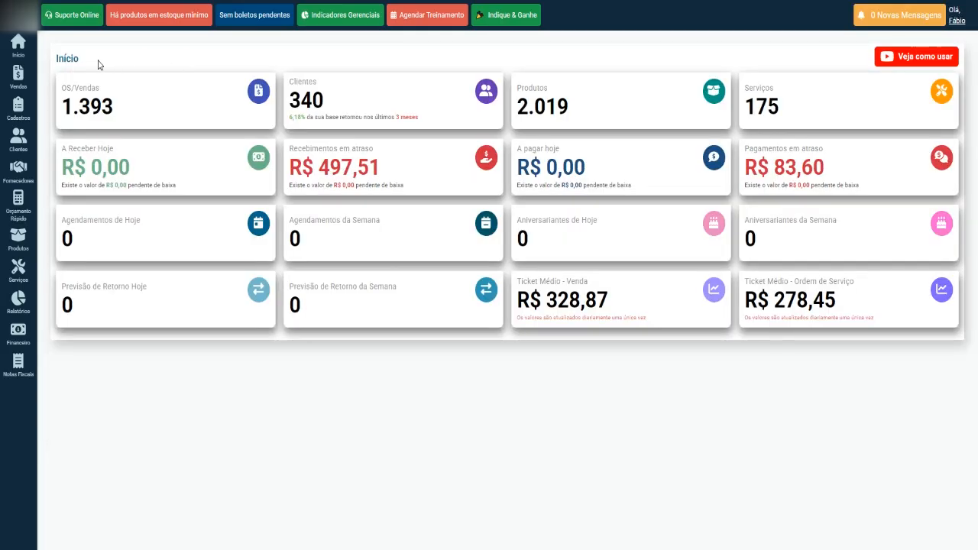
mouse_move(19, 82)
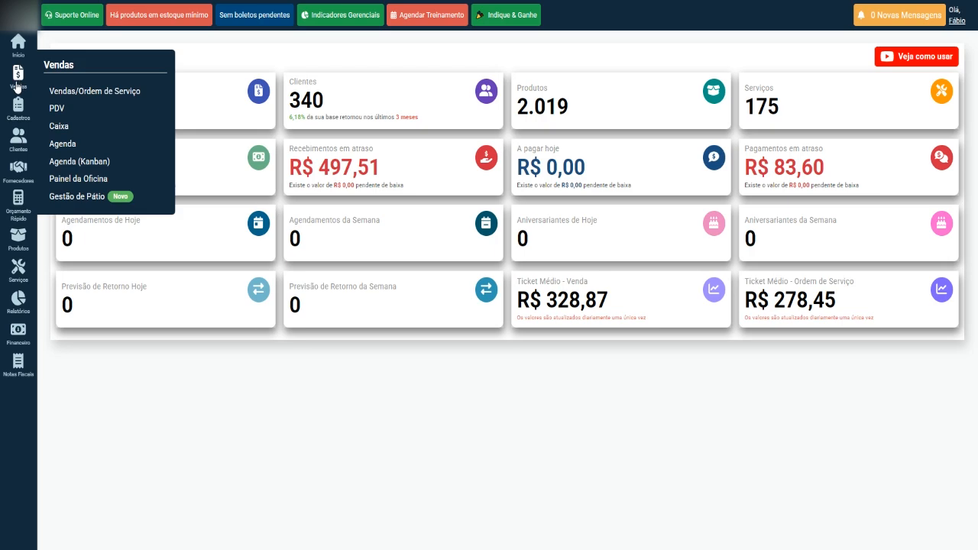
click(76, 146)
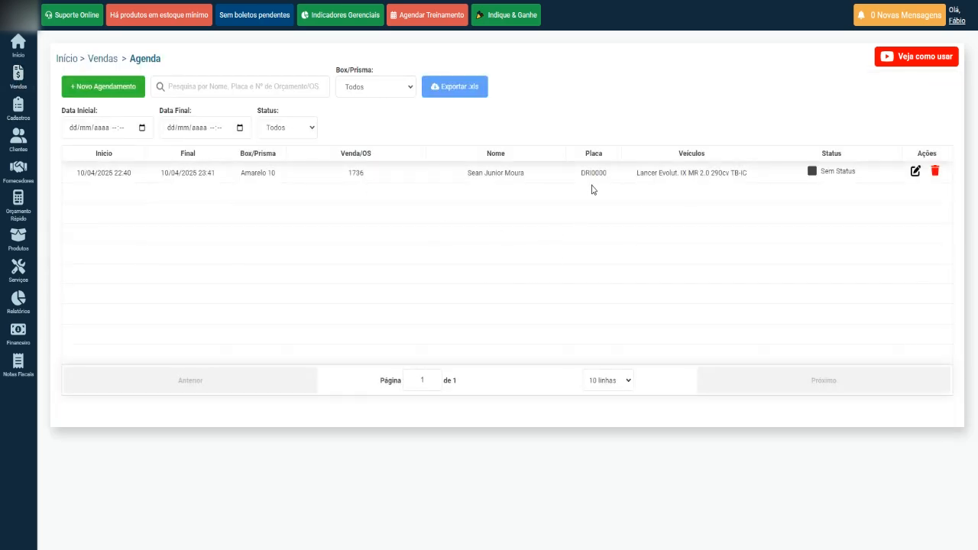
drag(636, 174, 740, 177)
click(734, 235)
key(ctrl+Tab)
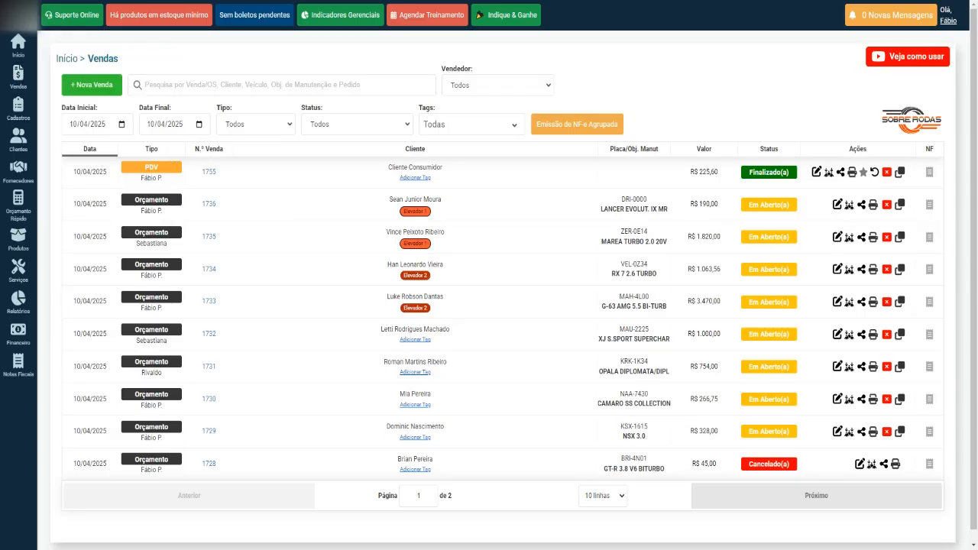
key(ctrl+Tab)
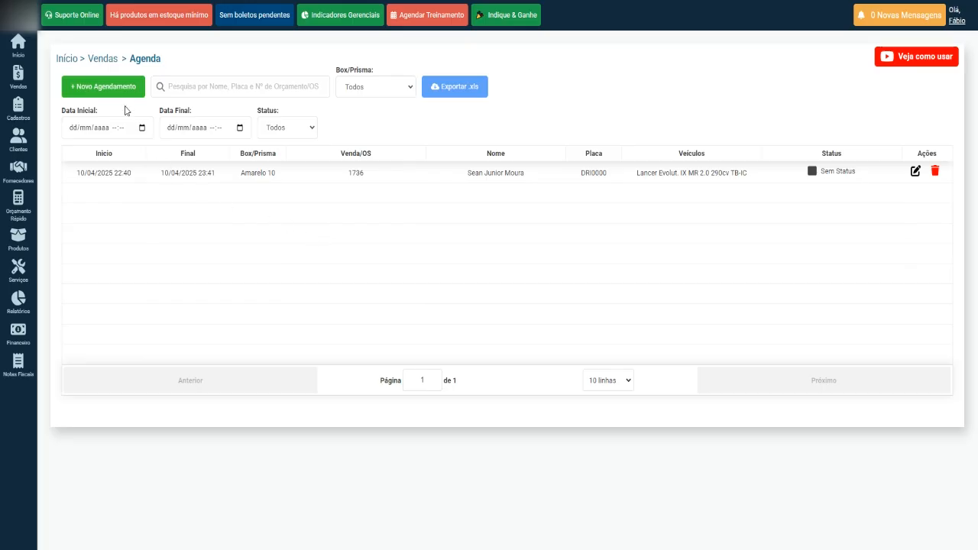
Step: Start a new appointment and select order 1735 as its quote/service order
click(105, 93)
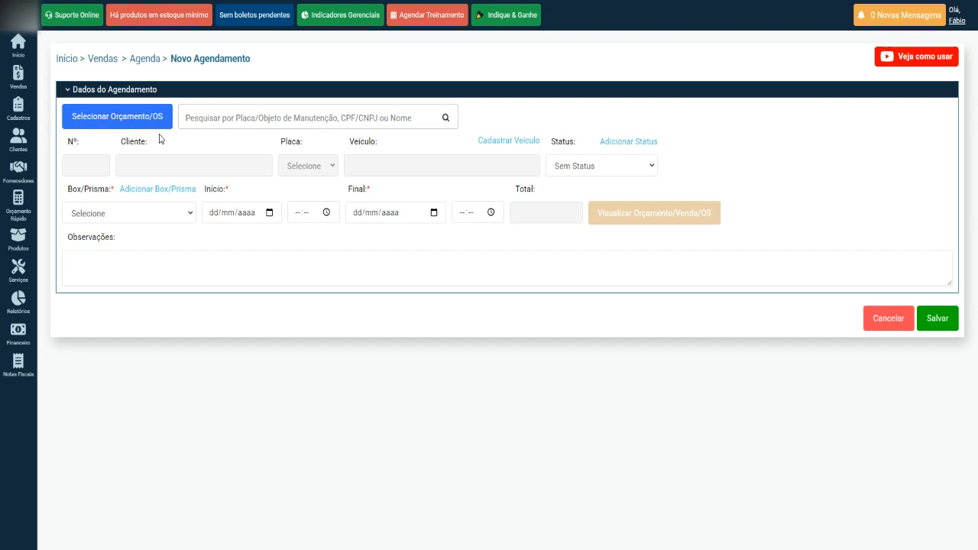
click(118, 120)
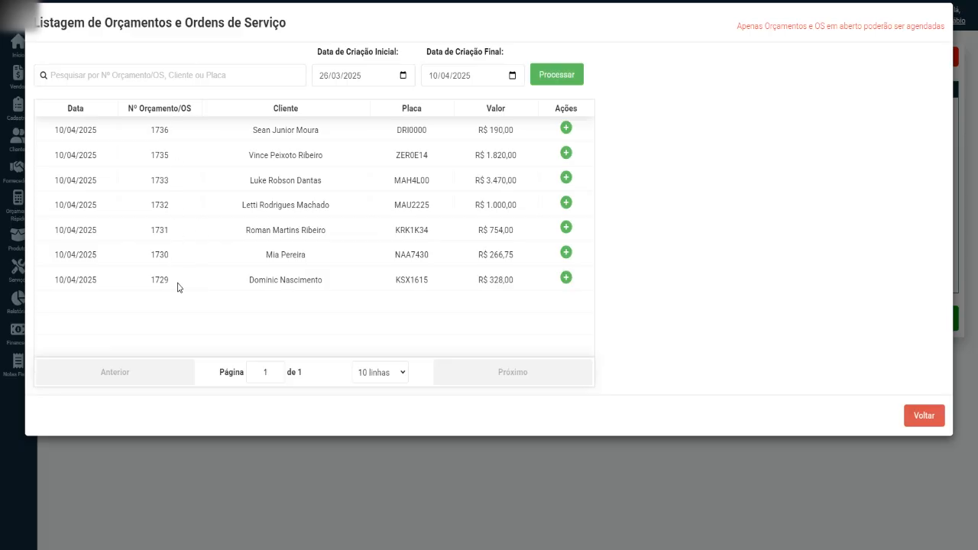
click(566, 128)
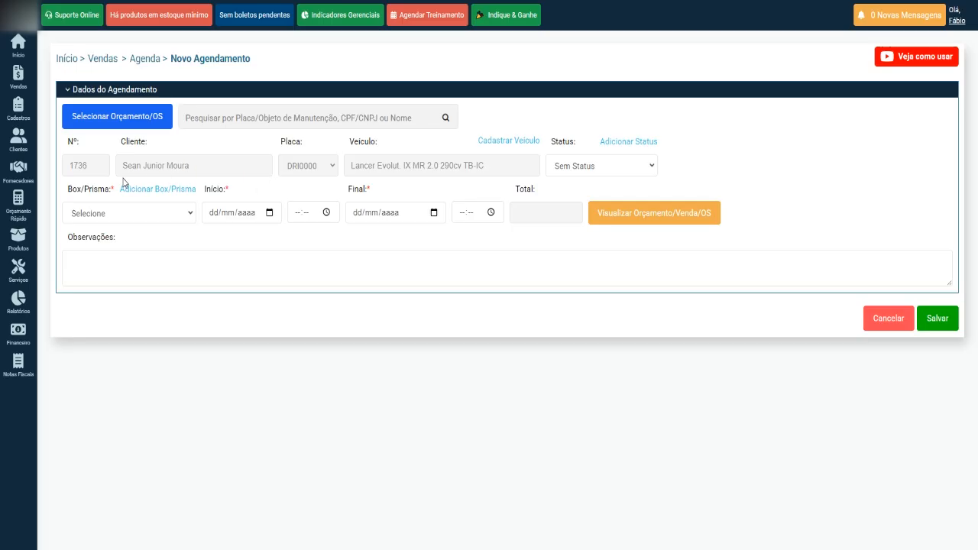
click(149, 118)
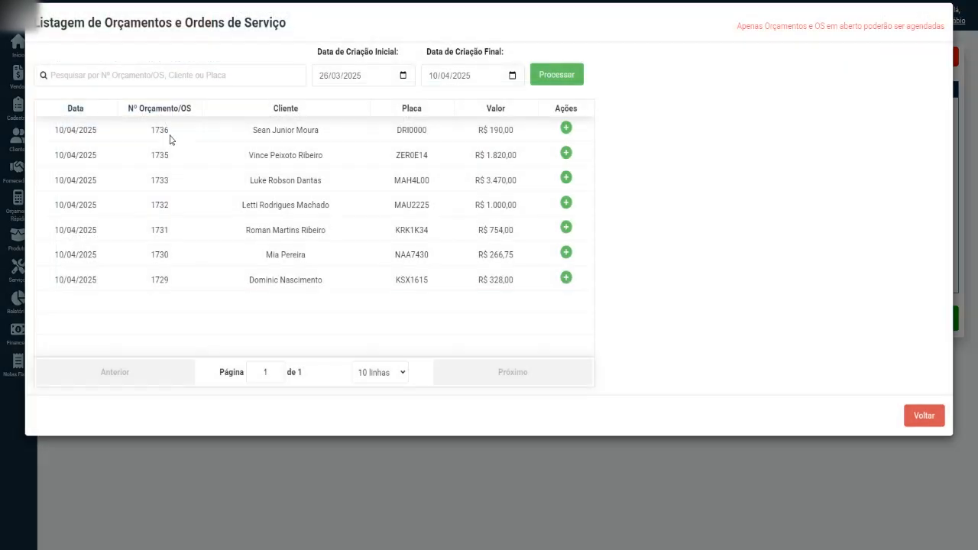
click(567, 154)
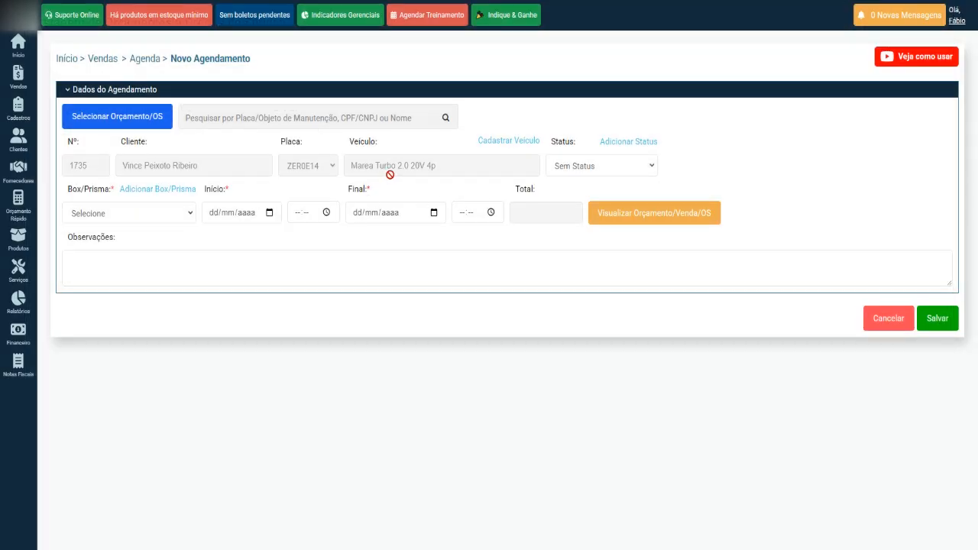
Step: Assign box vermelho 12 and set the start to 10/04/2025 at 22:45
click(185, 218)
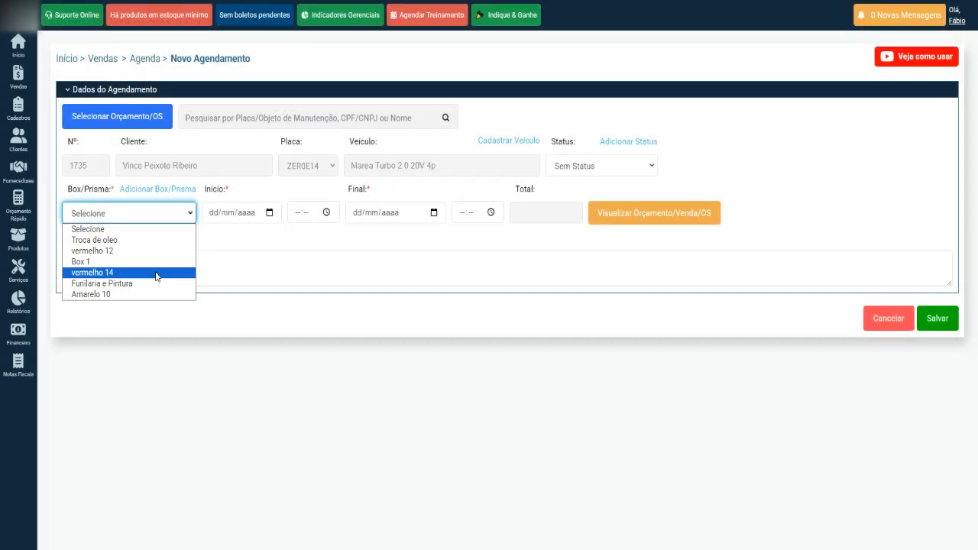
click(137, 251)
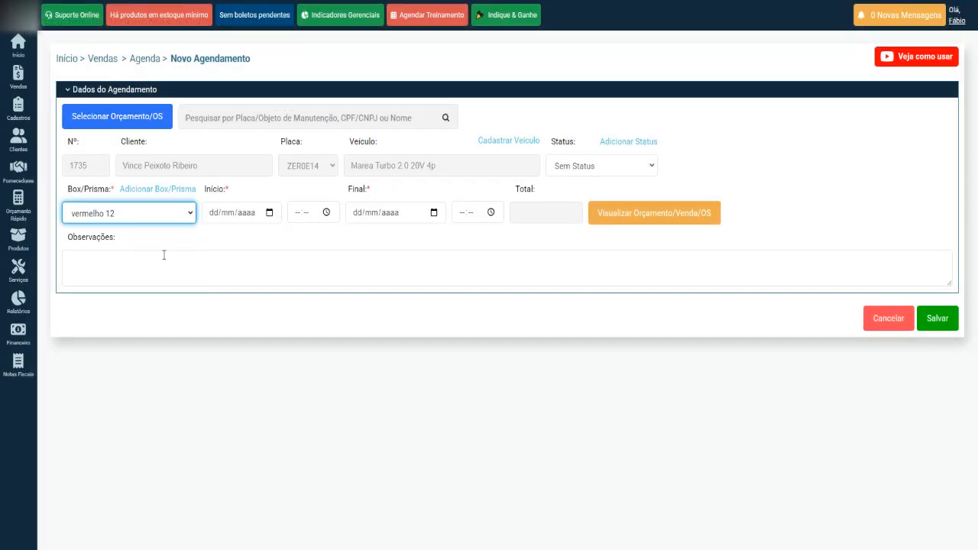
click(269, 212)
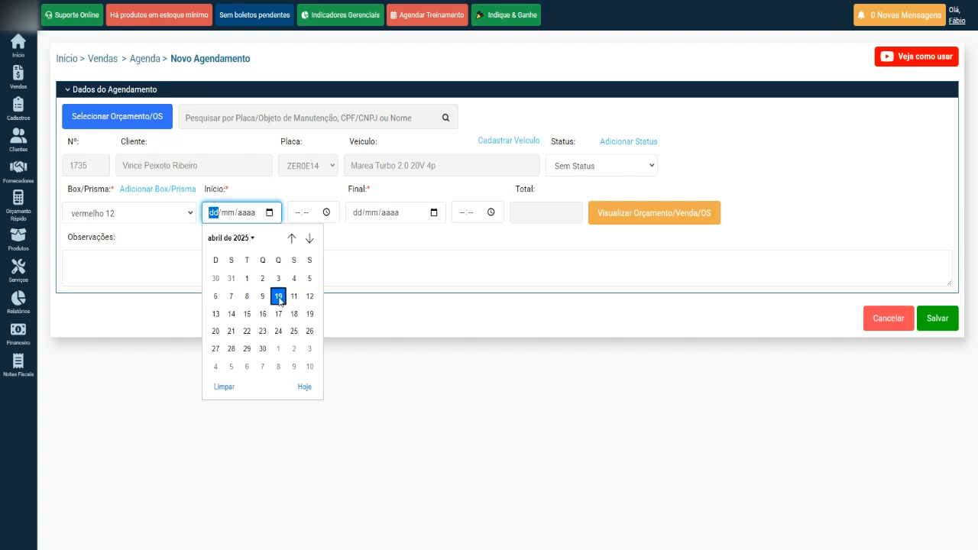
click(278, 296)
click(325, 213)
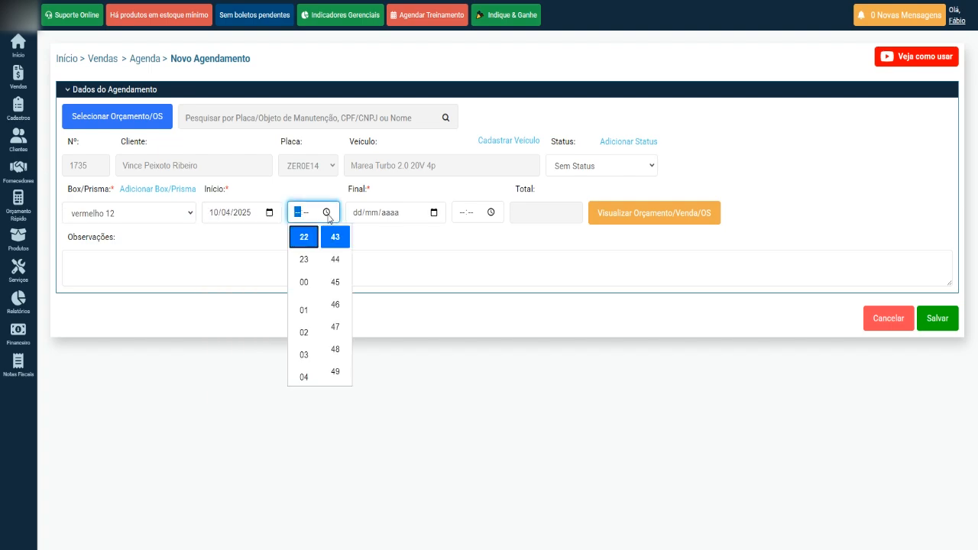
click(335, 280)
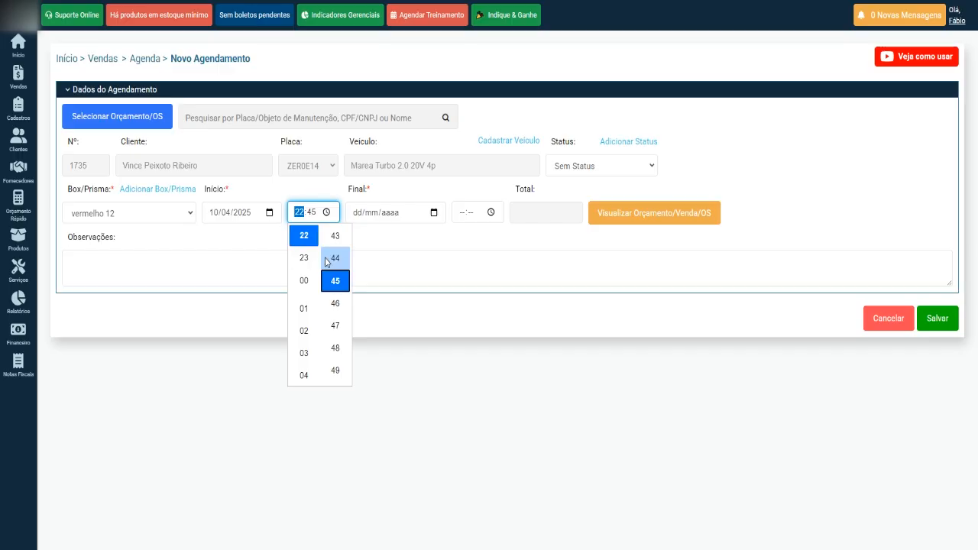
click(393, 234)
Step: Set the end to 10/04/2025 at 23:50 and save the appointment
click(433, 213)
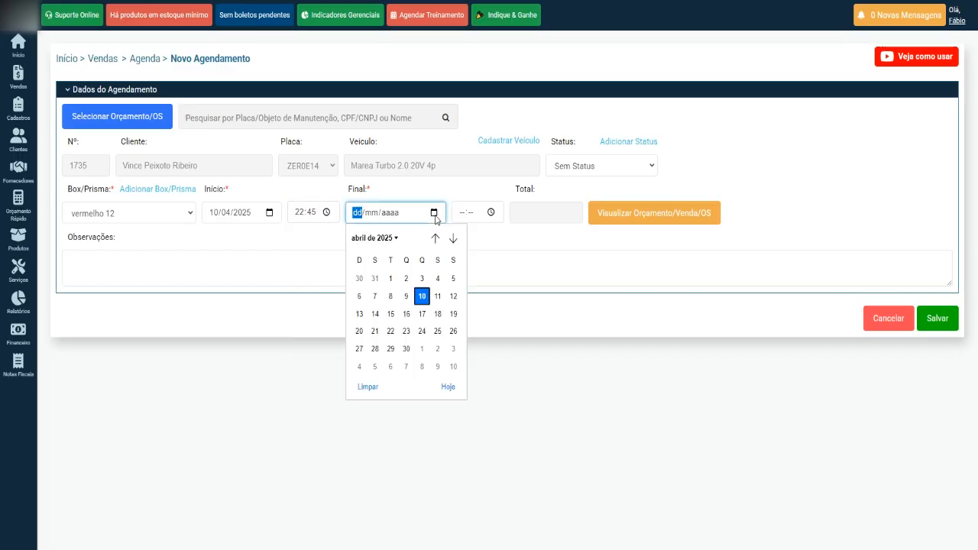
click(422, 297)
click(490, 213)
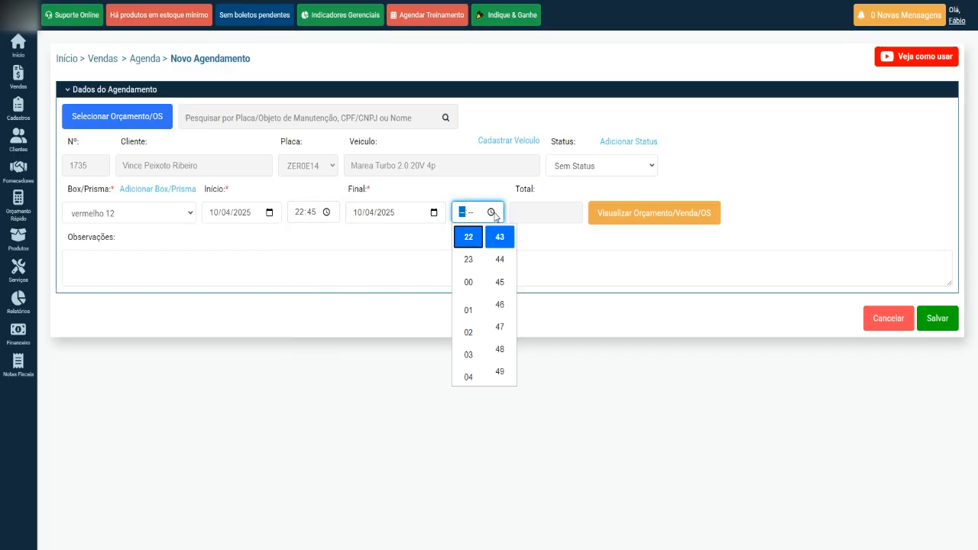
click(469, 259)
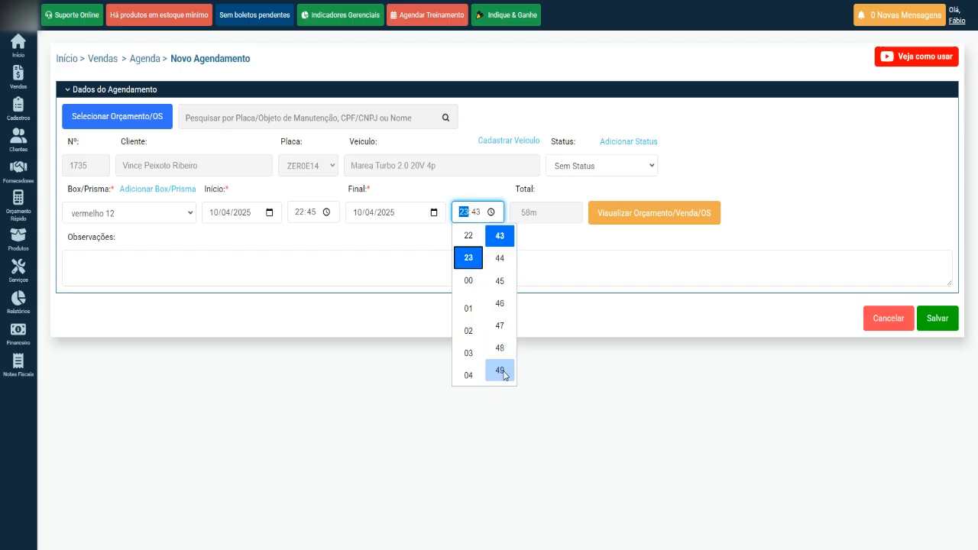
scroll(503, 373, down, 2)
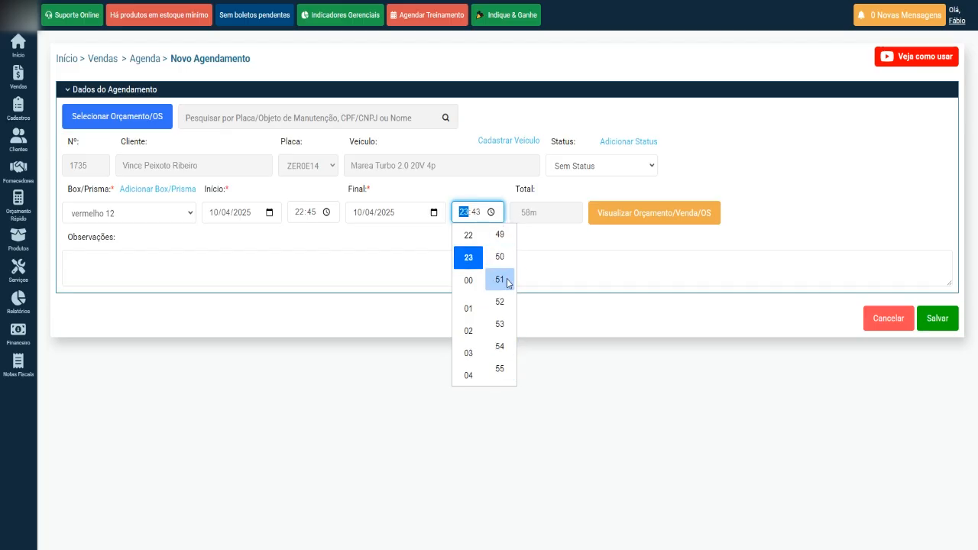
click(501, 260)
click(563, 240)
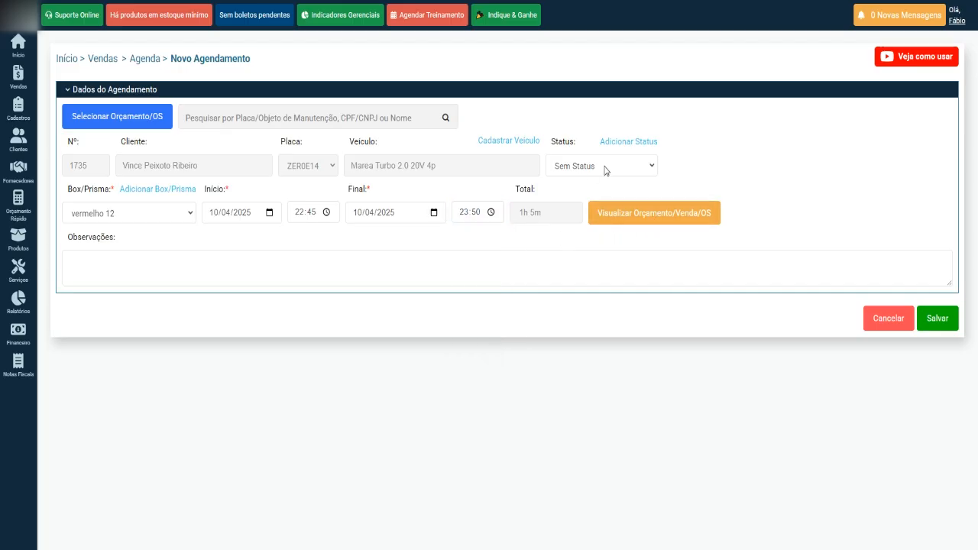
click(936, 319)
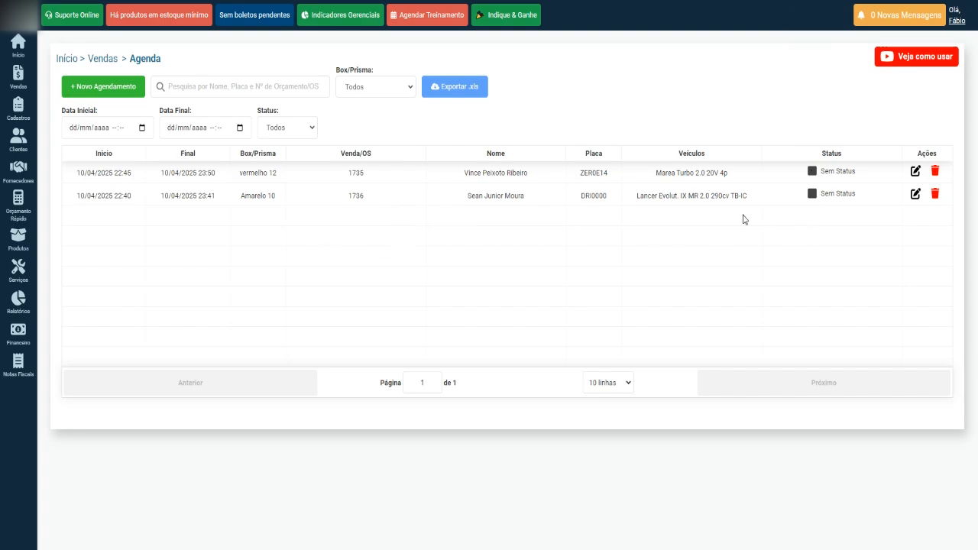
Step: Choose Agenda (Kanban) from the Vendas sidebar menu
mouse_move(10, 84)
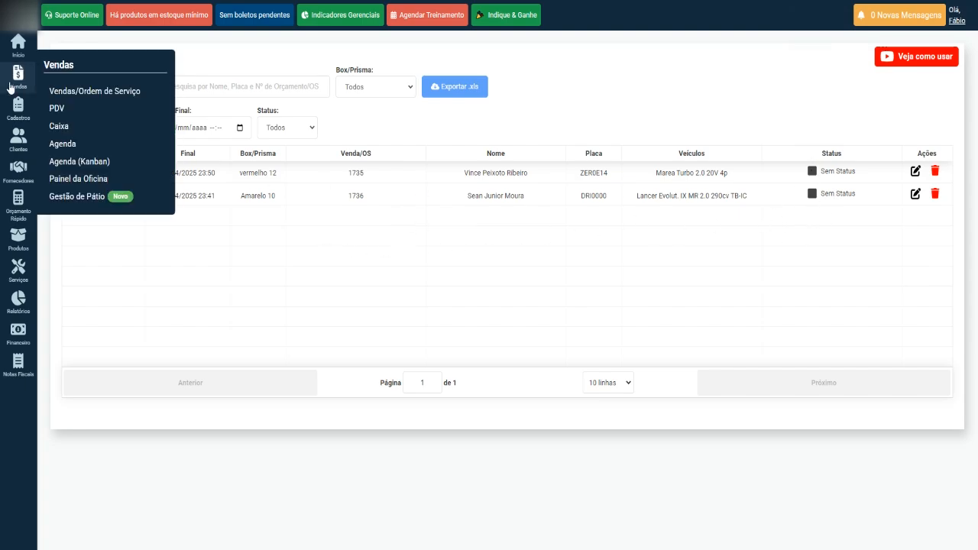
click(114, 162)
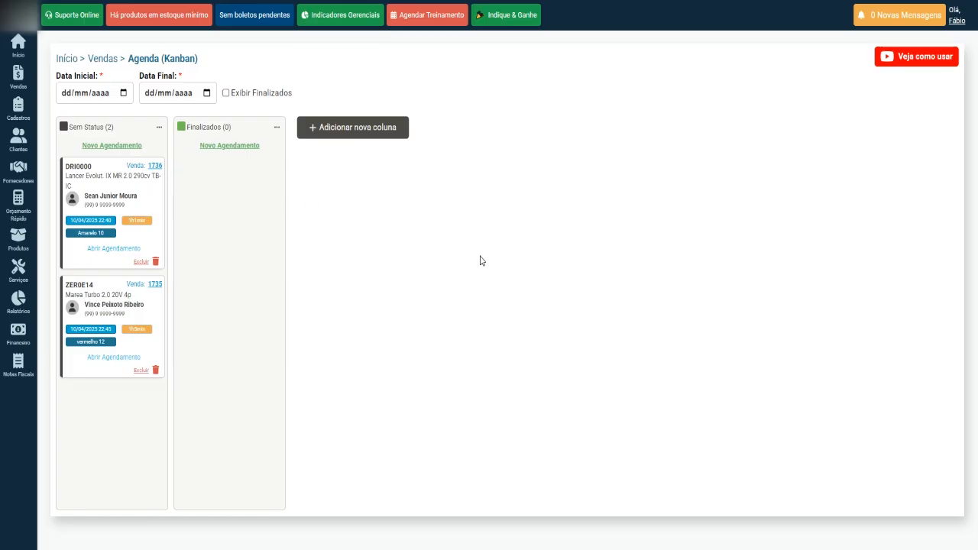
Step: Add a yellow Check-list status column to the board
click(358, 133)
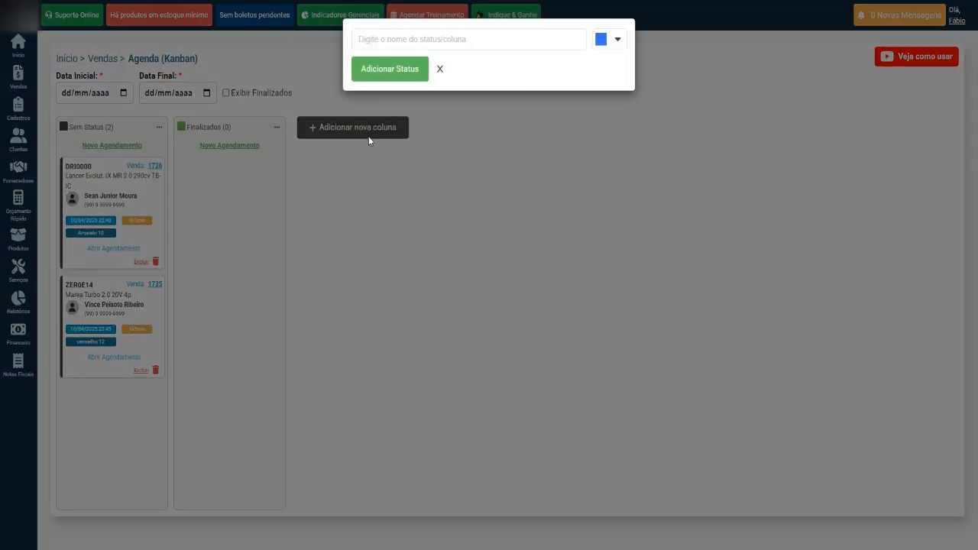
click(397, 41)
text(Check-lu=is)
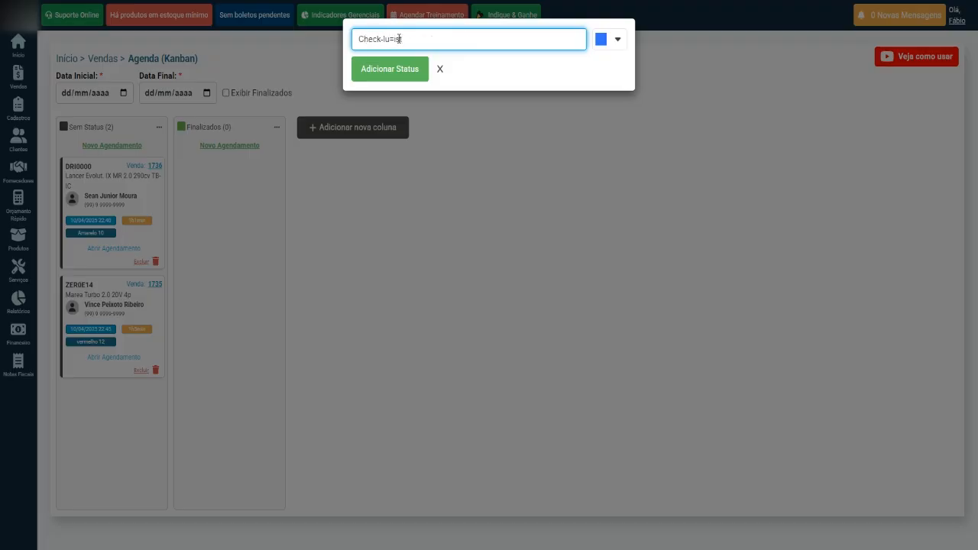
key(BackSpace)
click(602, 42)
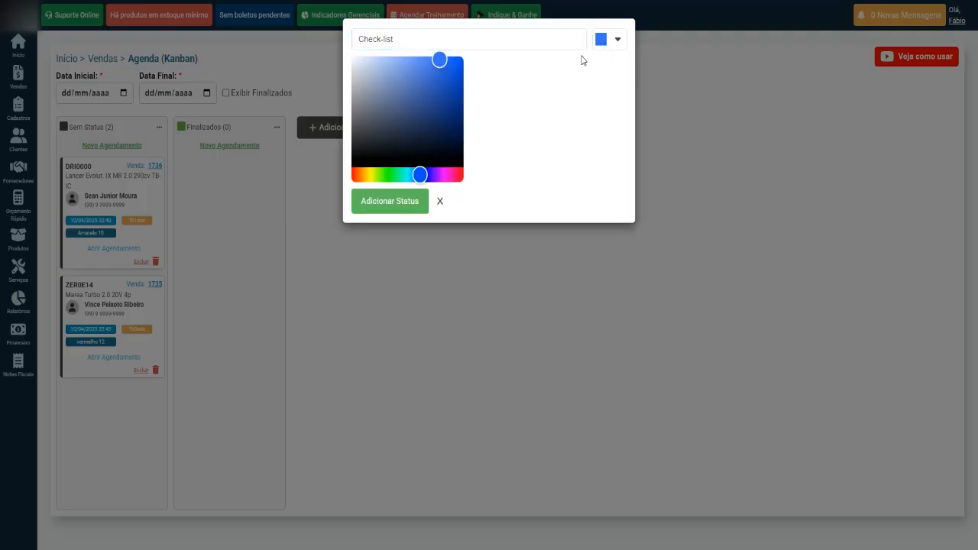
click(371, 176)
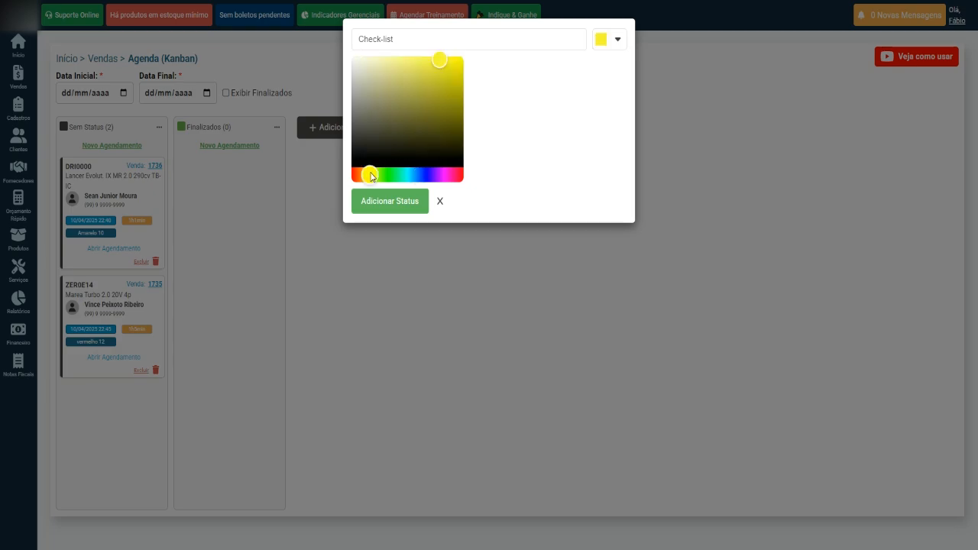
click(396, 204)
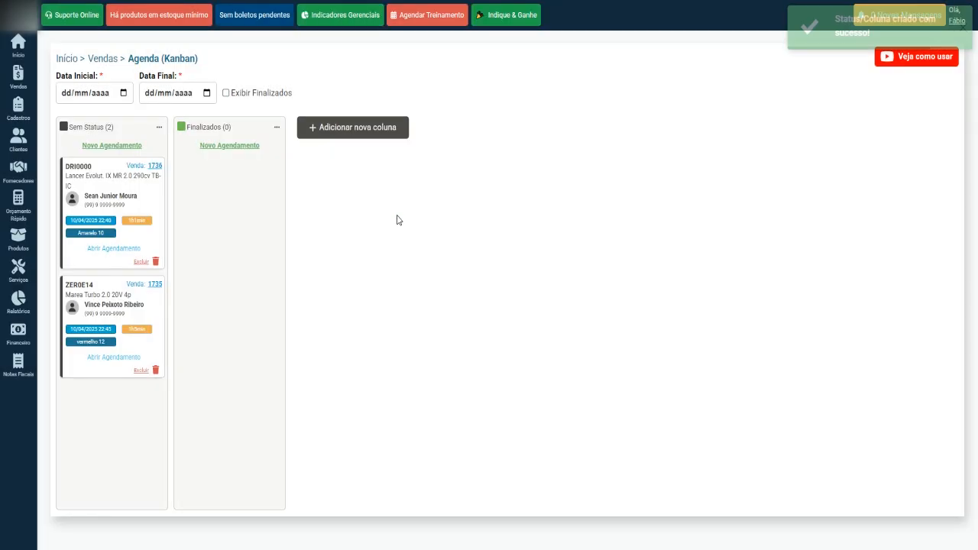
Step: Add a pale yellow Pré-Atendimento column and move it ahead of Check-list
click(452, 128)
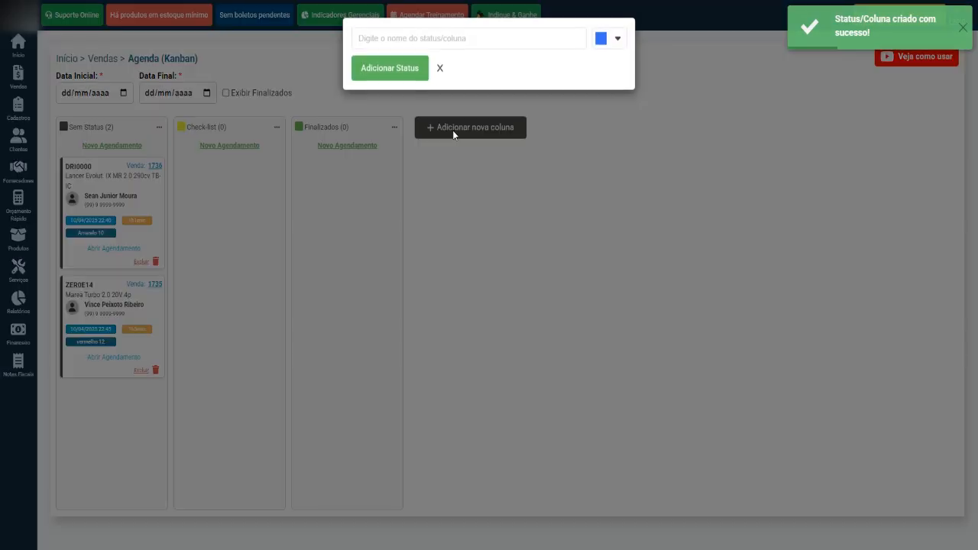
text(Pré-Atendimento)
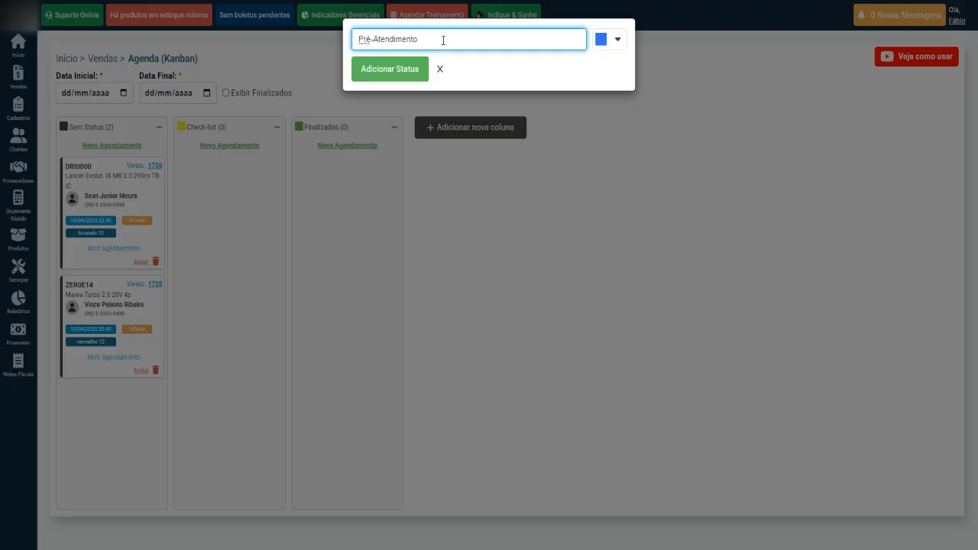
click(609, 43)
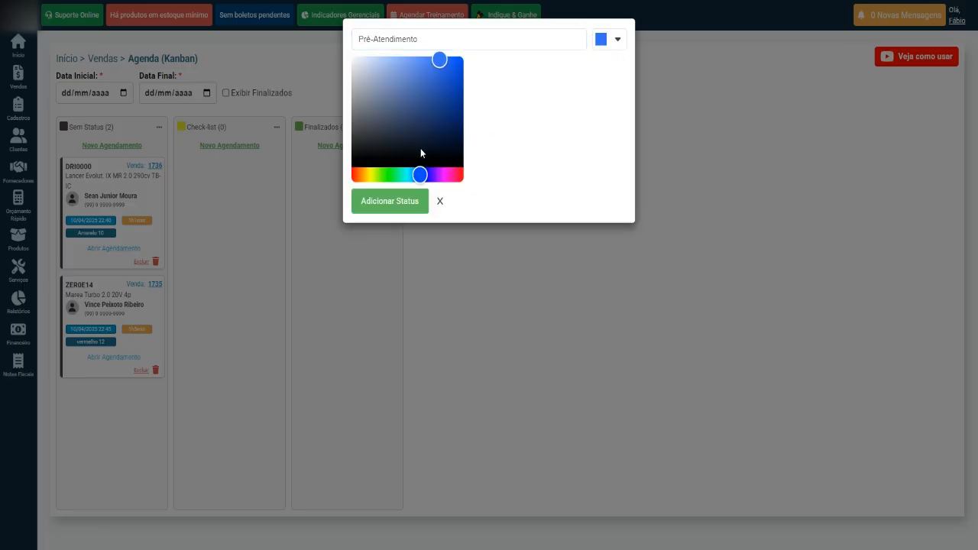
click(369, 176)
drag(368, 176, 372, 177)
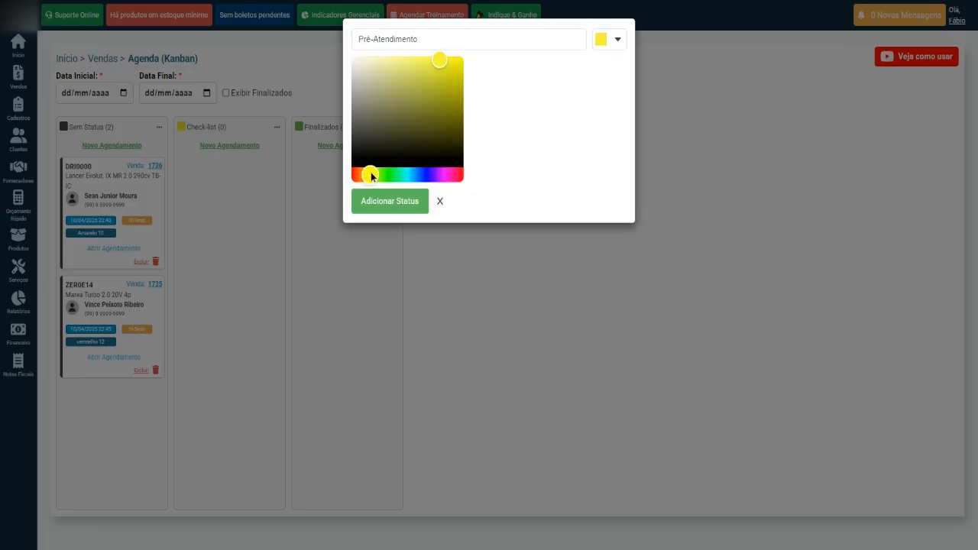
drag(439, 59, 380, 57)
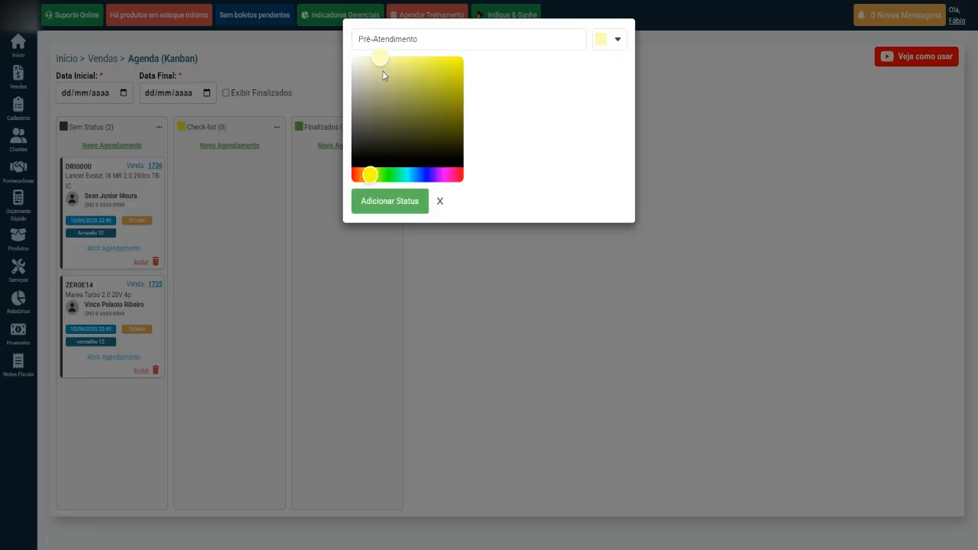
click(393, 207)
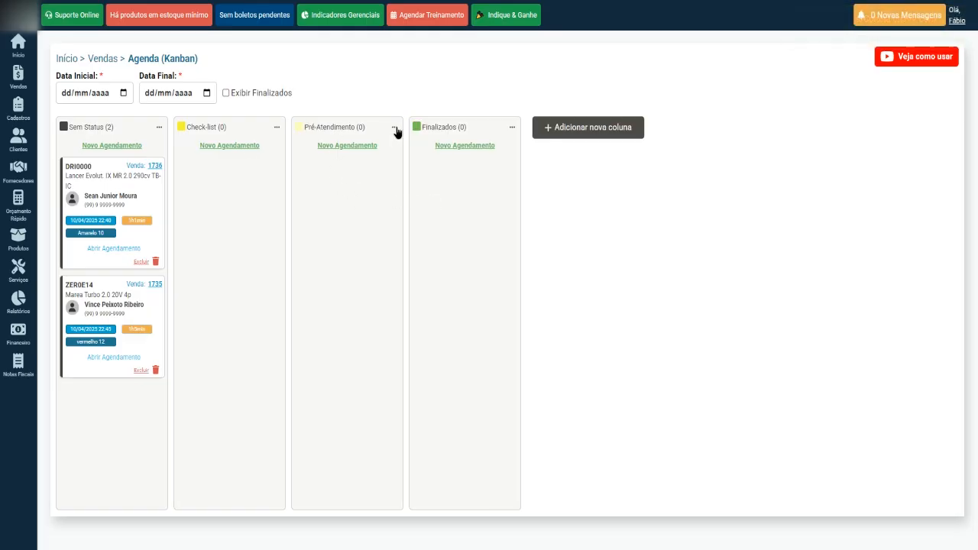
drag(396, 132, 301, 129)
Step: Review the Check-list column's edit form unchanged, then add Esperando Peças, Elevador 1 and Elevador 2 columns
click(368, 133)
click(276, 127)
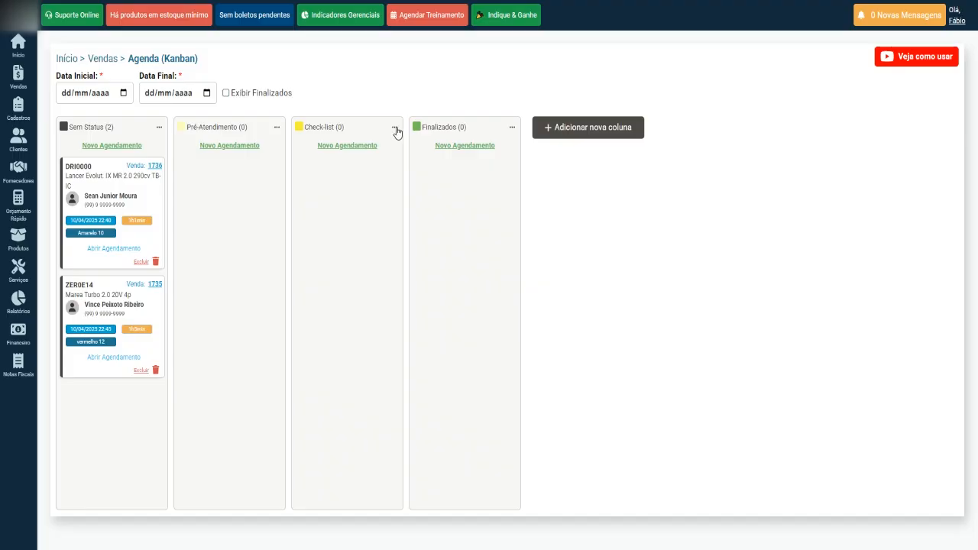
click(395, 128)
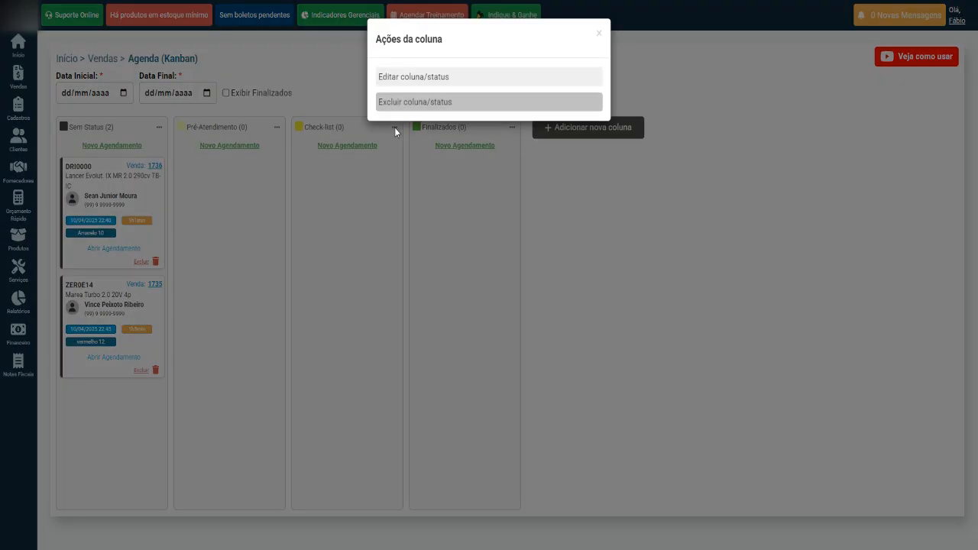
click(398, 79)
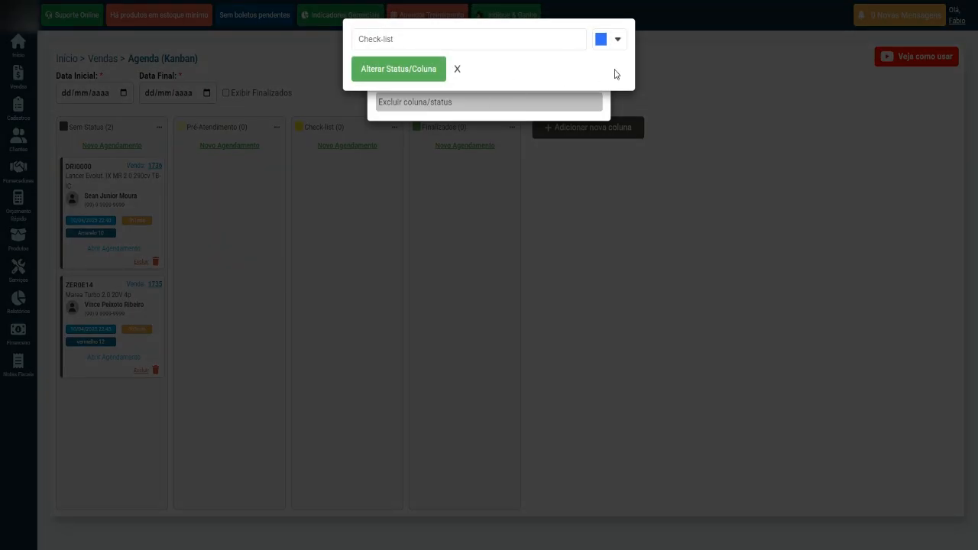
click(457, 69)
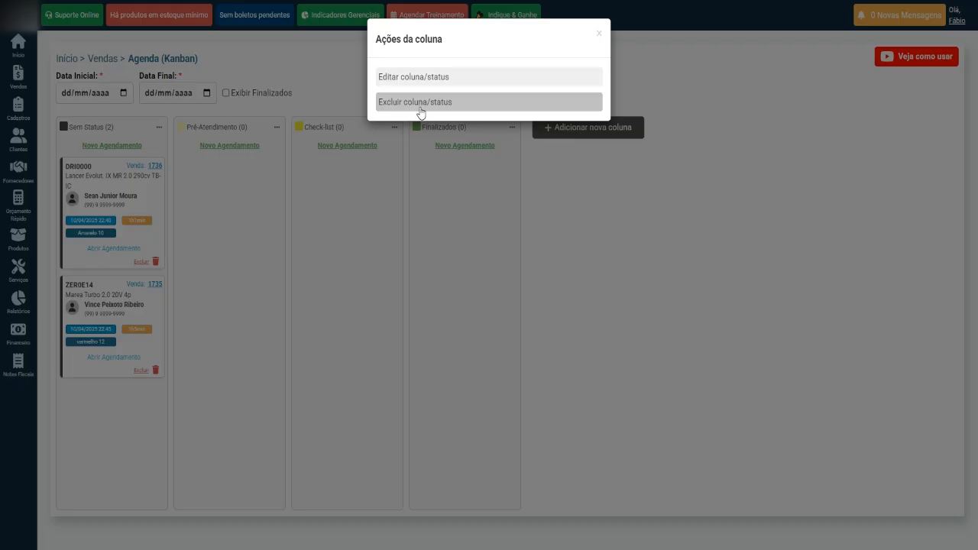
click(561, 213)
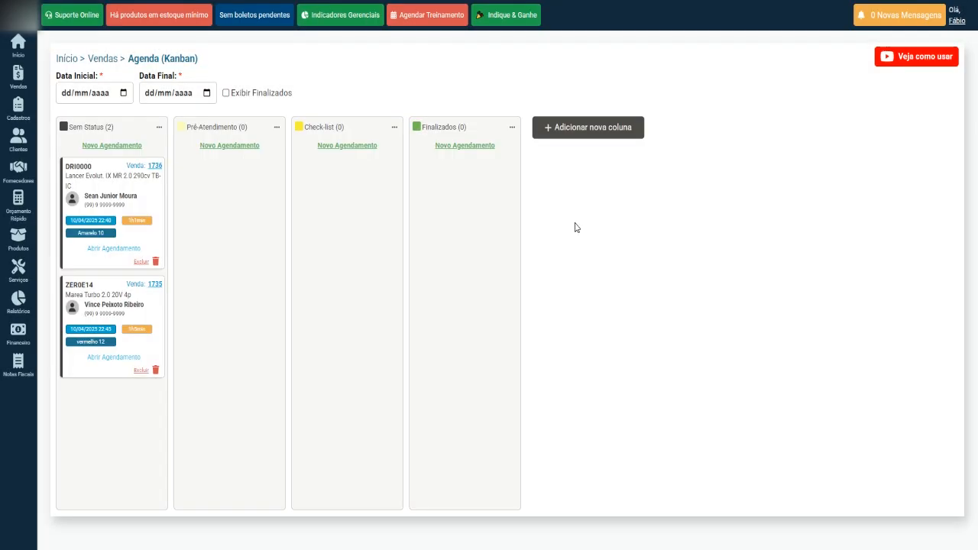
click(582, 130)
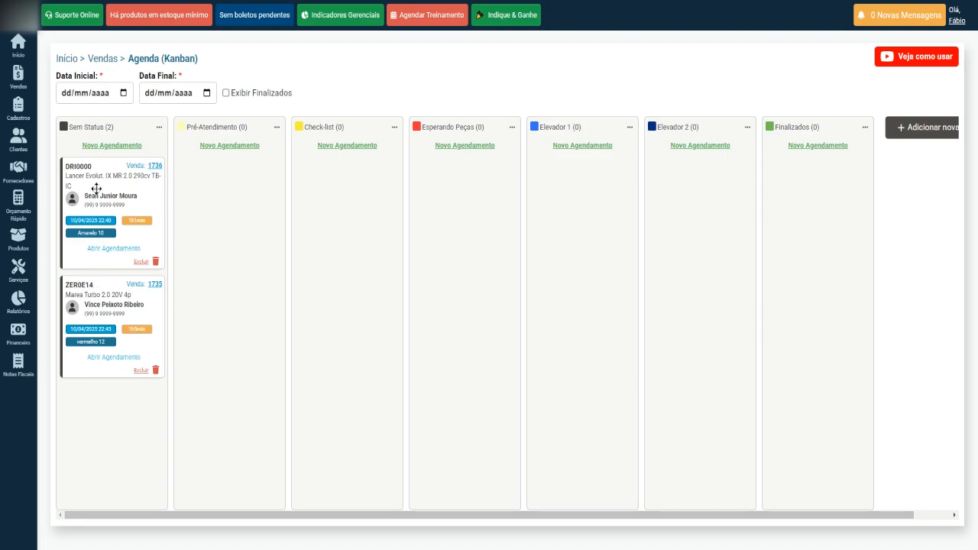
Step: Drag DRI0000 stage by stage into Finalizados, and ZER0E14 via Pré-Atendimento and Check-list into Elevador 2
drag(96, 188, 217, 195)
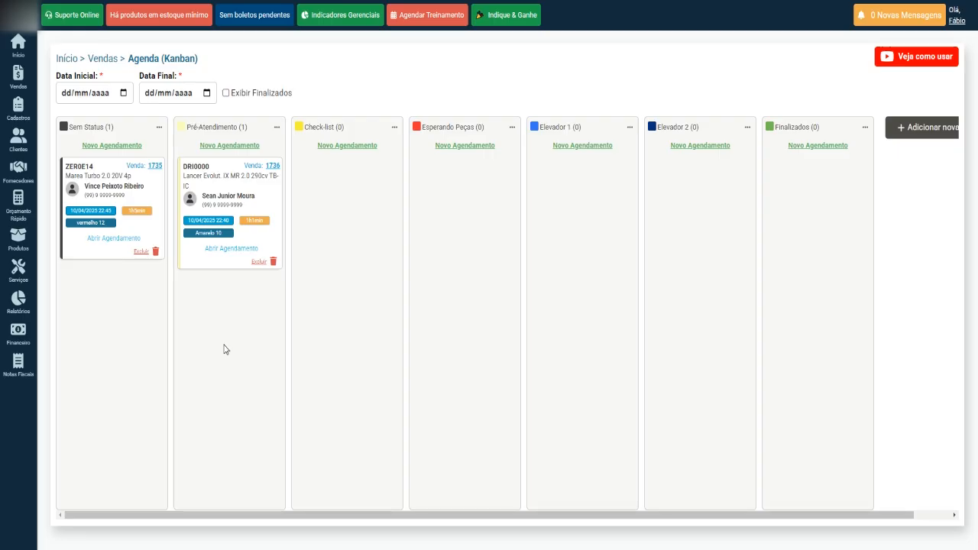
drag(105, 166, 223, 302)
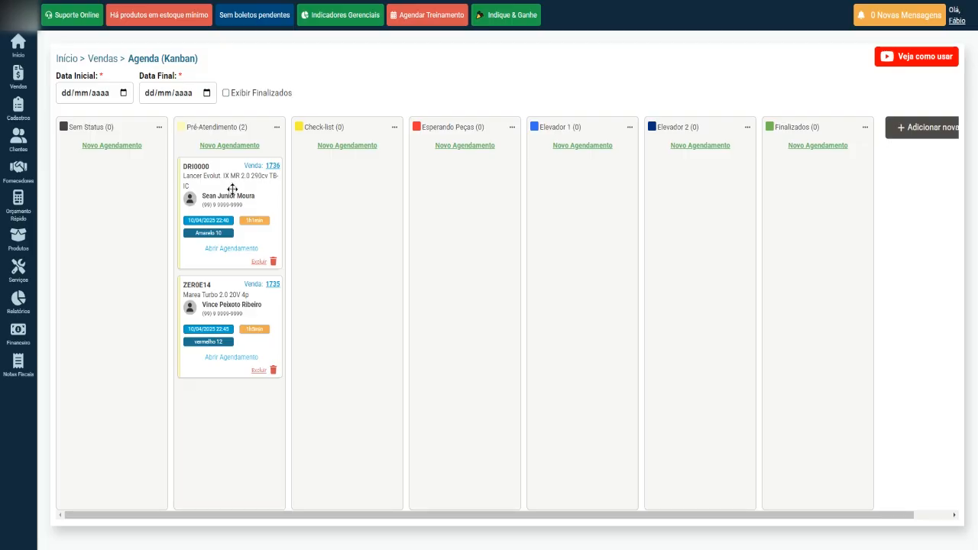
drag(232, 189, 353, 192)
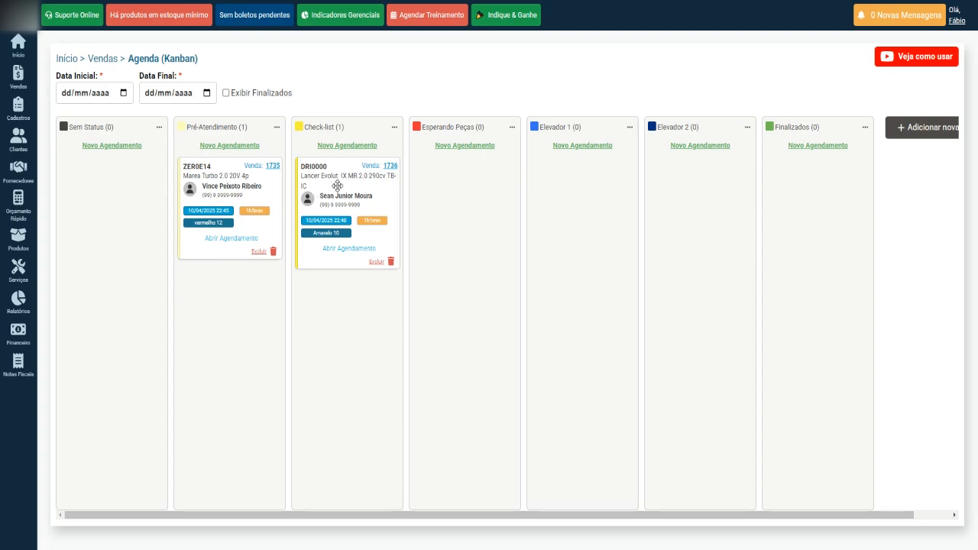
drag(336, 183, 455, 185)
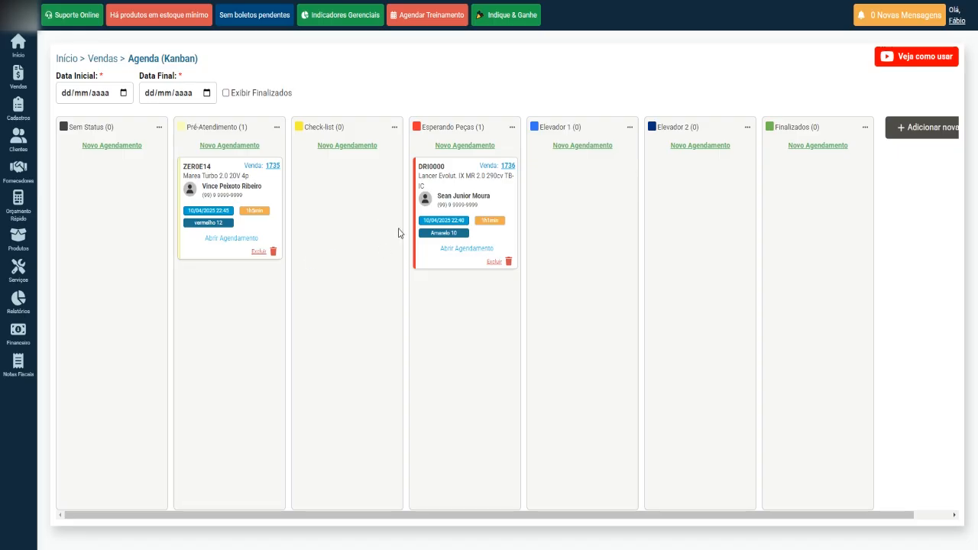
drag(459, 187, 562, 197)
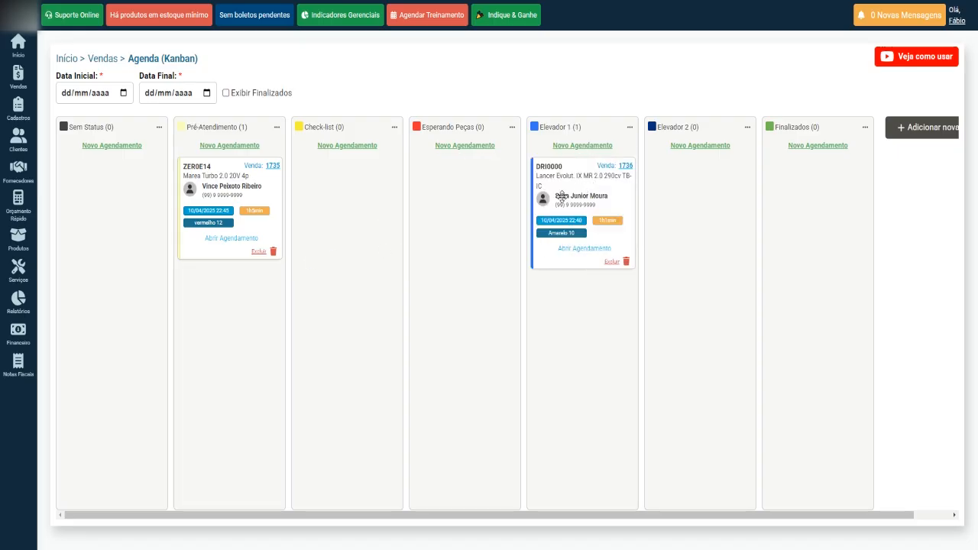
drag(220, 173, 448, 191)
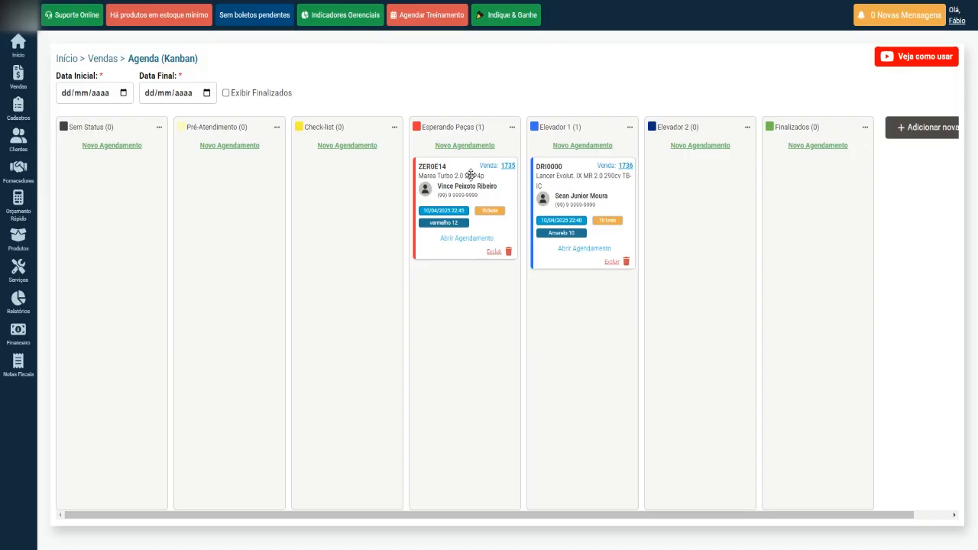
drag(454, 179, 699, 180)
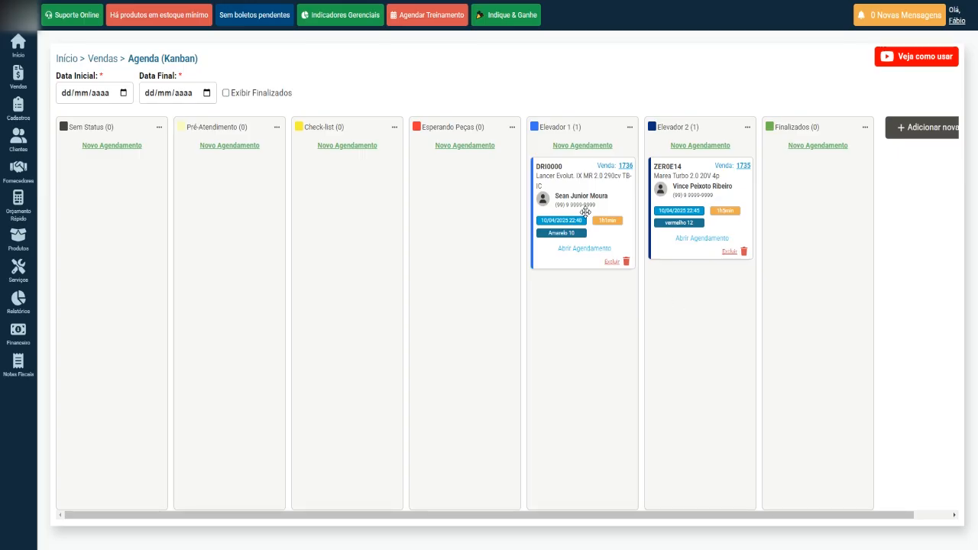
drag(559, 191, 787, 197)
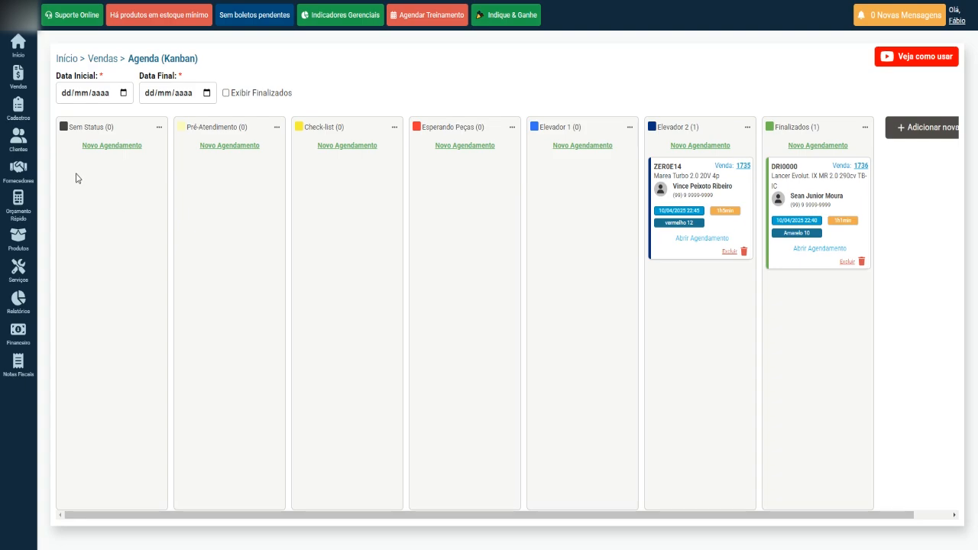
Step: Bring up the Vendas sidebar menu over the unchanged Kanban board
mouse_move(17, 77)
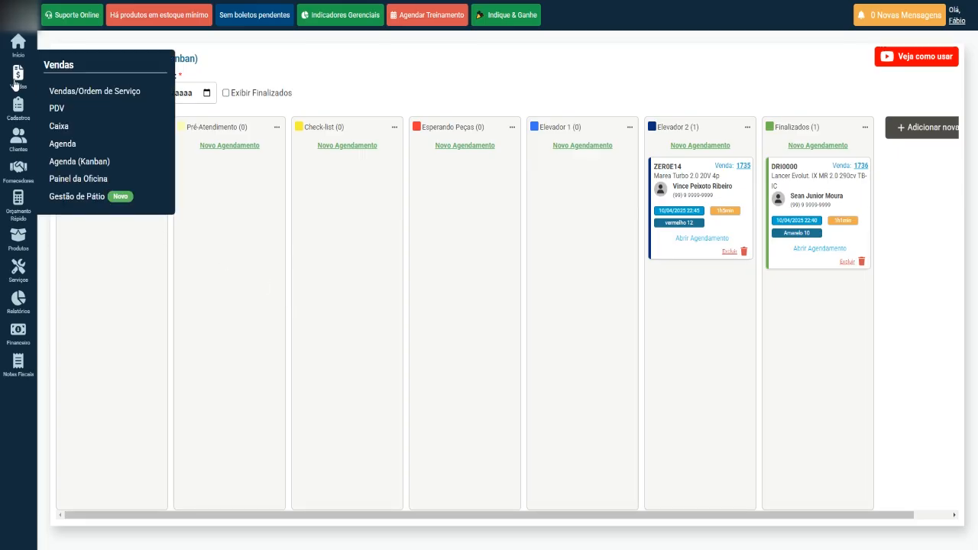
Step: Open the Gestão de Pátio board with OS 1732 and quotes 1733–1736 under Sem Status, leaving Exibir unchanged
click(80, 200)
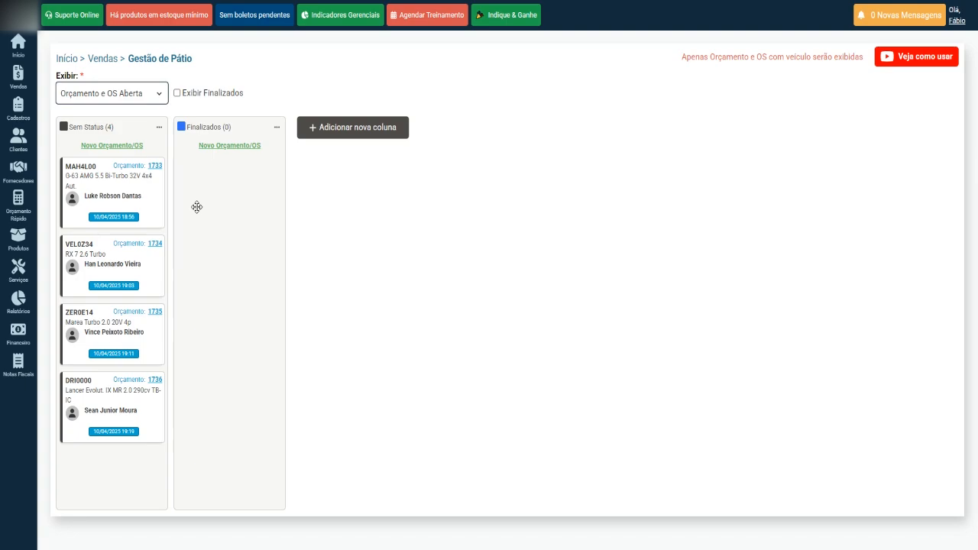
click(159, 96)
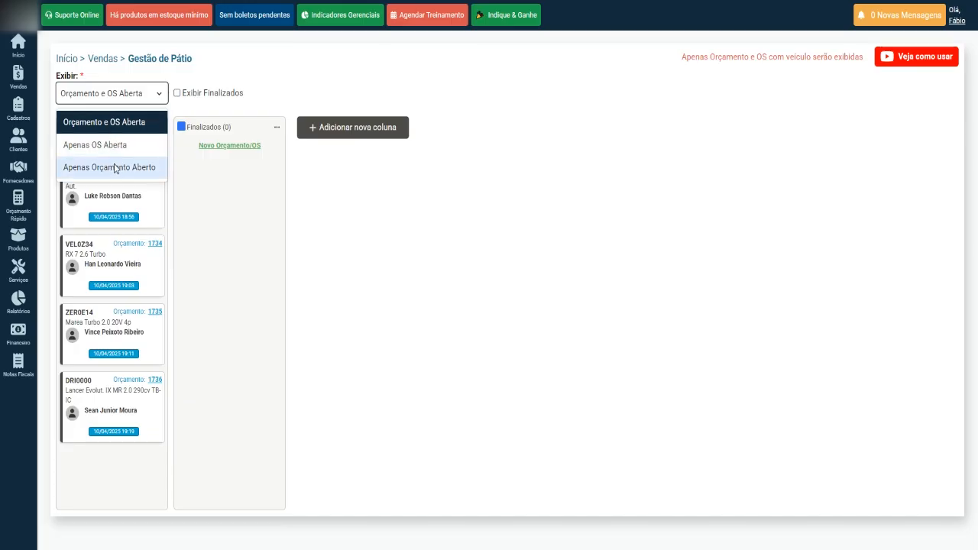
click(228, 223)
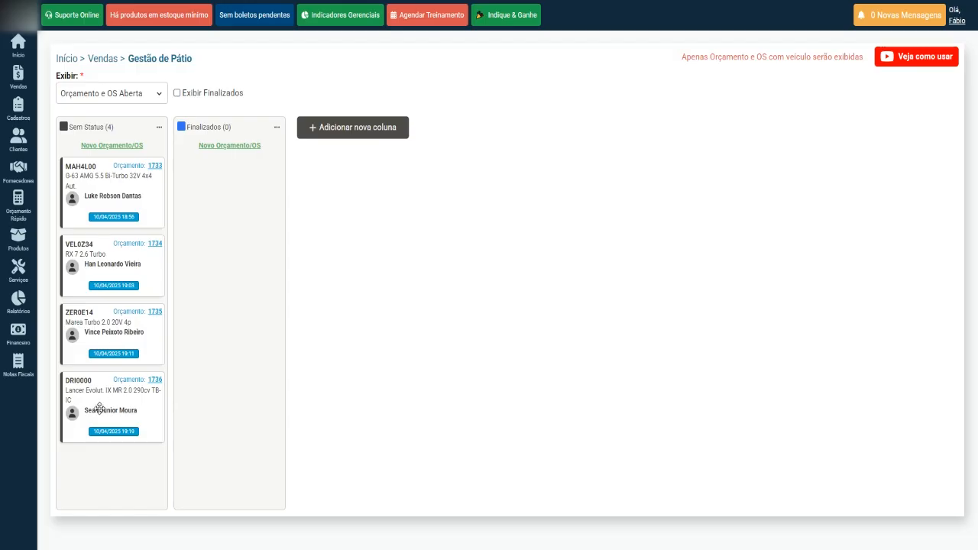
mouse_move(17, 80)
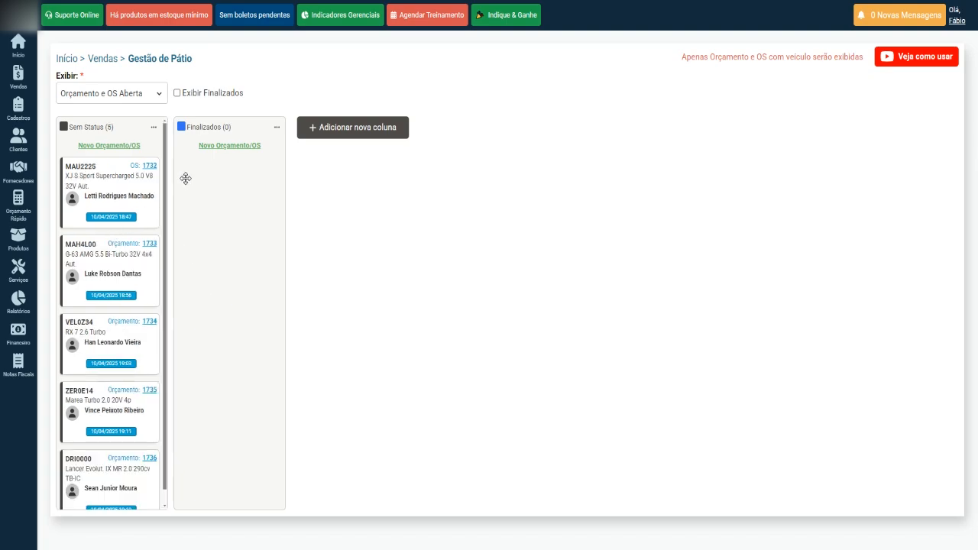
Step: Start a new status column and begin naming it 'P' for Pré-atendimento
click(354, 136)
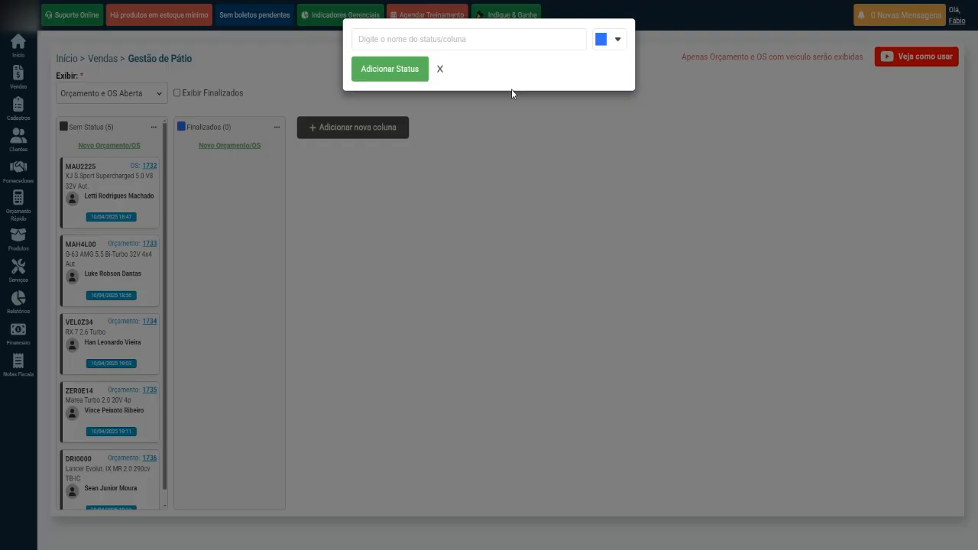
click(495, 39)
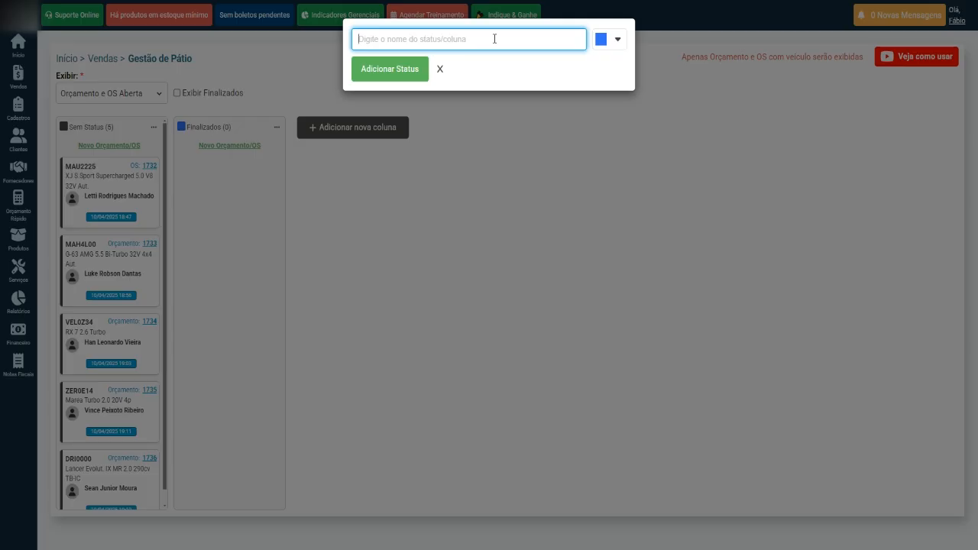
text(P)
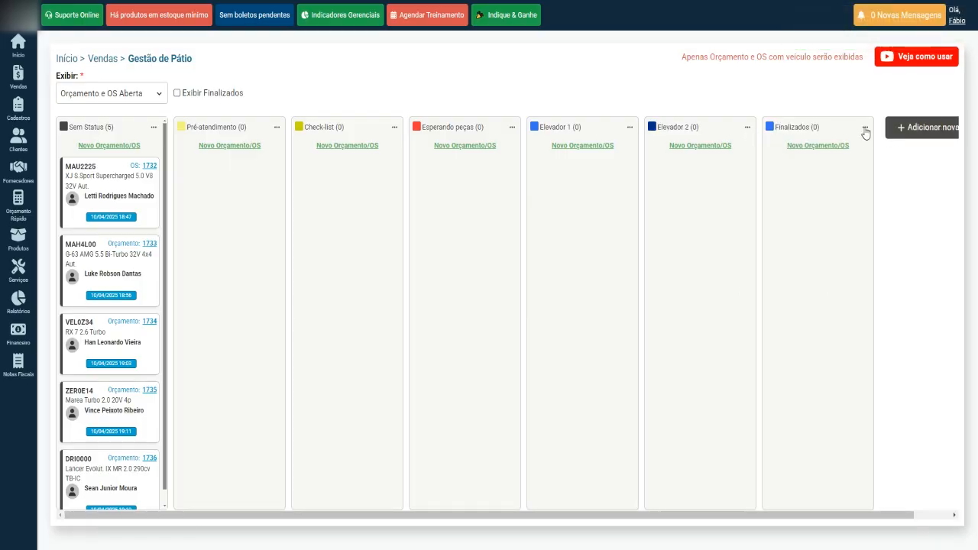
click(865, 127)
mouse_move(15, 76)
drag(91, 180, 201, 240)
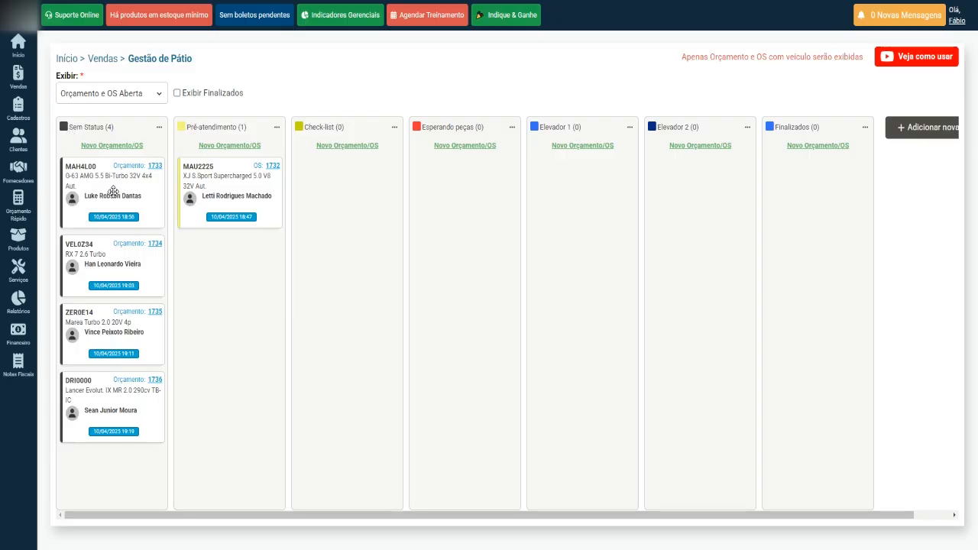
drag(91, 179, 312, 225)
drag(83, 176, 311, 297)
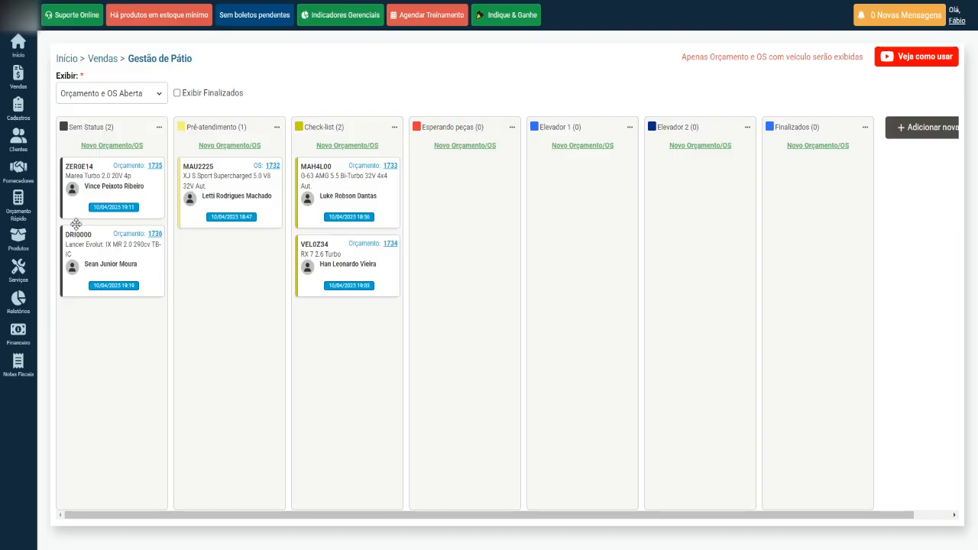
drag(74, 187, 223, 301)
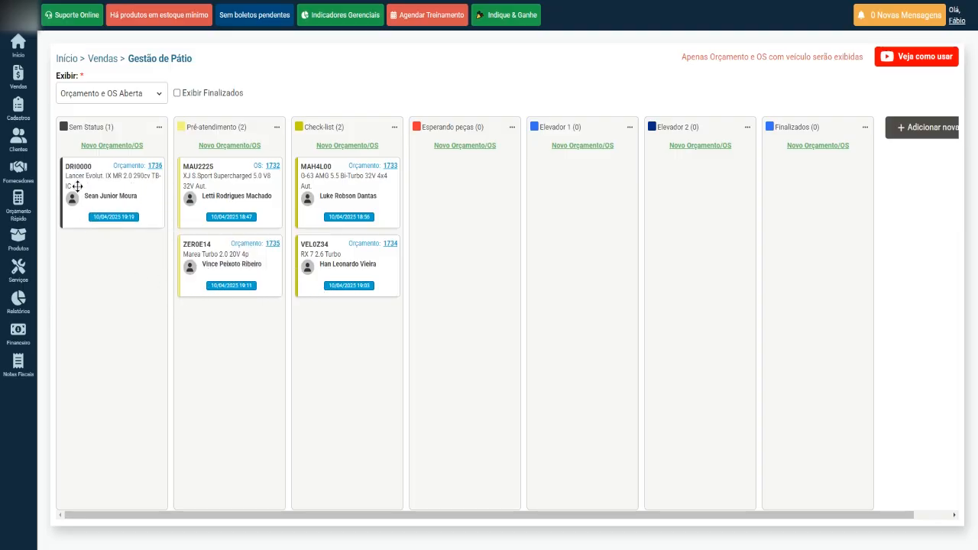
drag(76, 188, 259, 394)
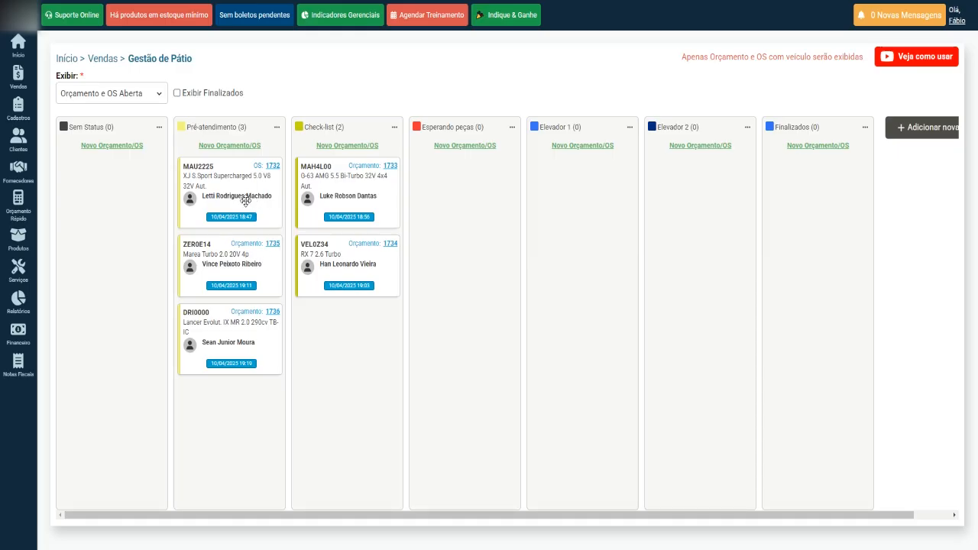
drag(226, 171, 347, 327)
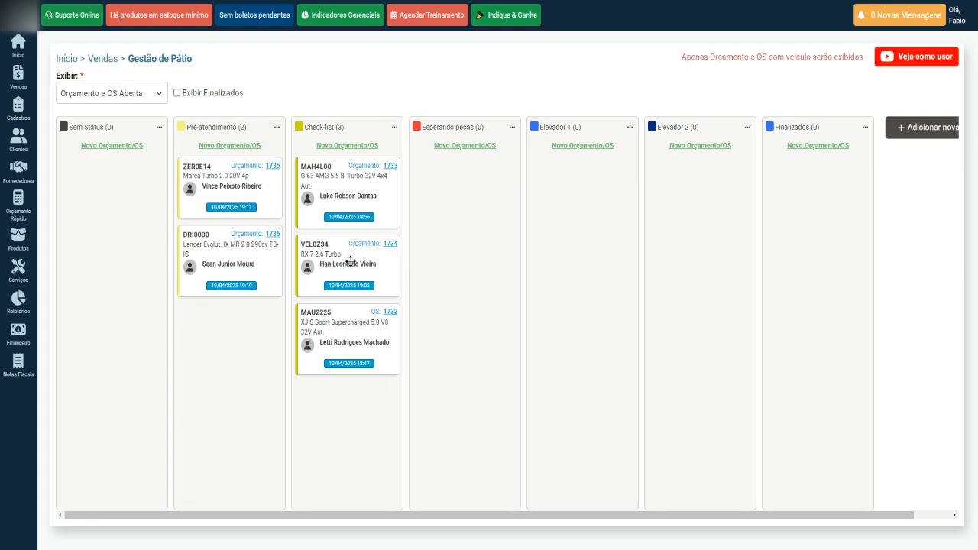
drag(348, 262, 456, 229)
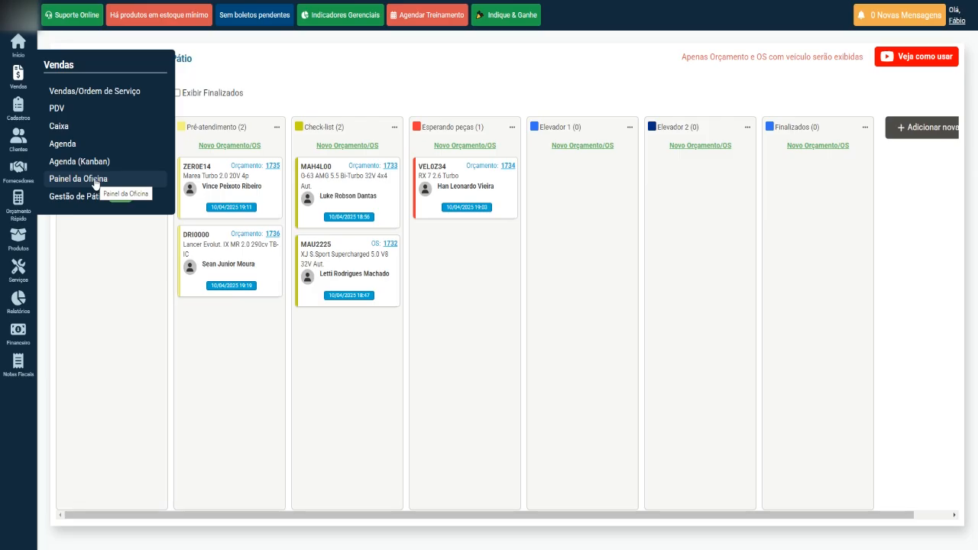
Step: Open Vendas > Painel da Oficina, showing an empty maintenance list and two available mechanics
click(95, 183)
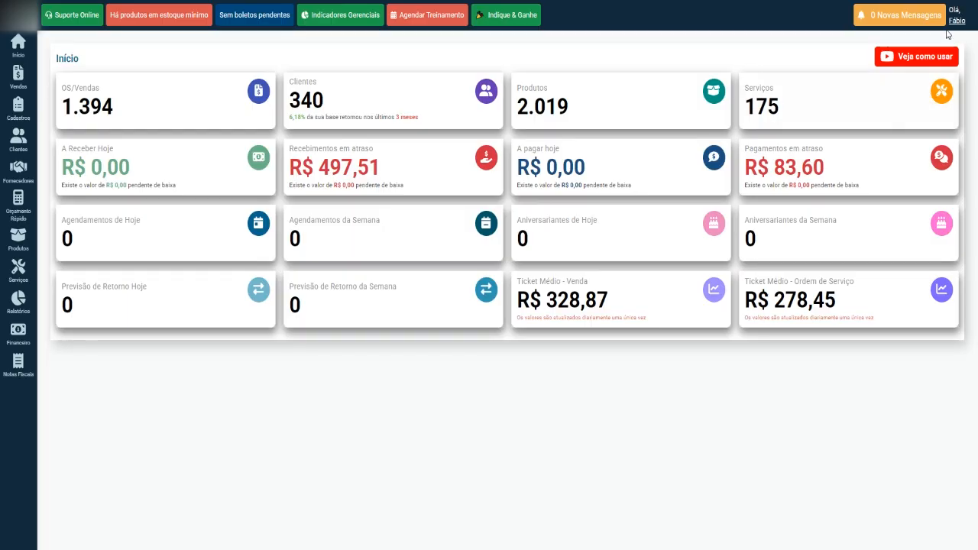
Step: Open Meus Cargos, confirm Mecânico / Atendente alone has Executa Serviço, and page through both pages
click(954, 19)
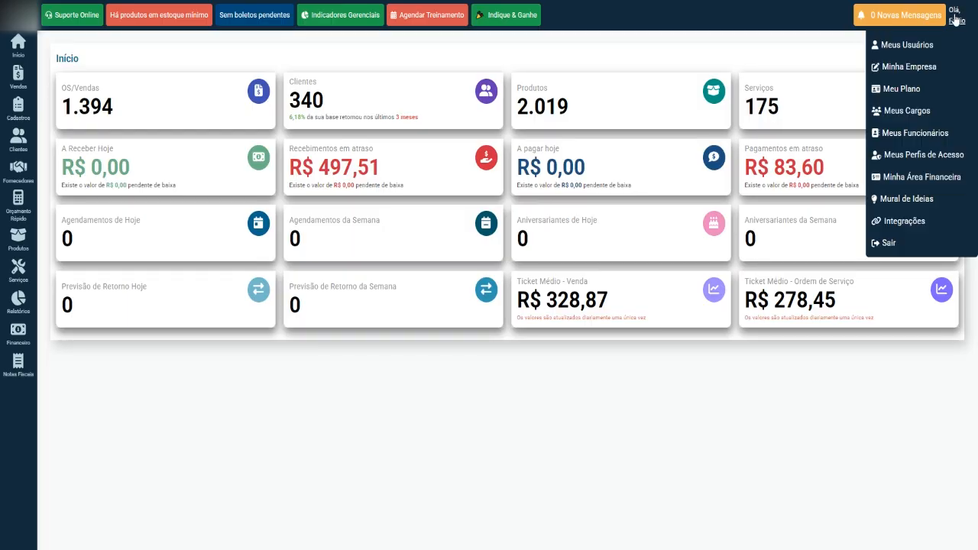
click(920, 111)
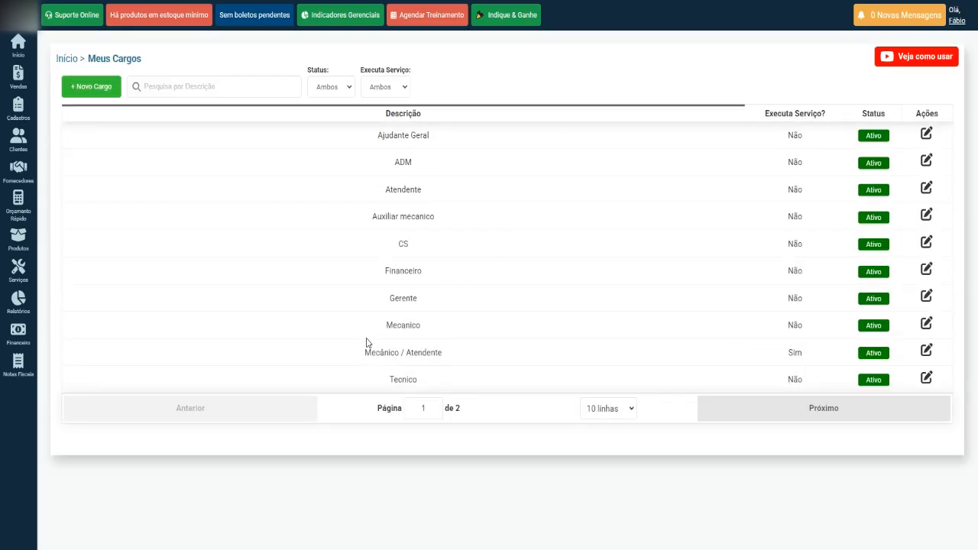
drag(362, 356, 473, 353)
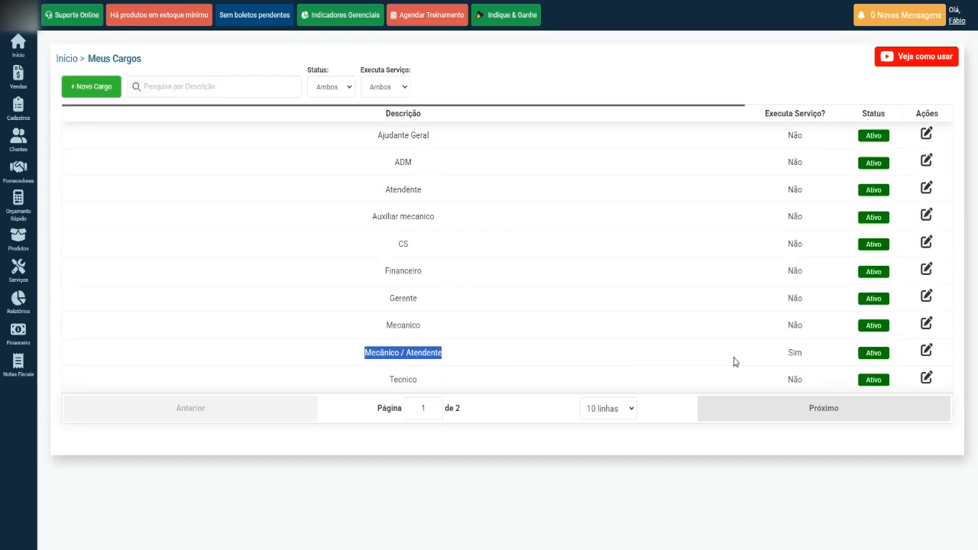
drag(786, 356, 799, 353)
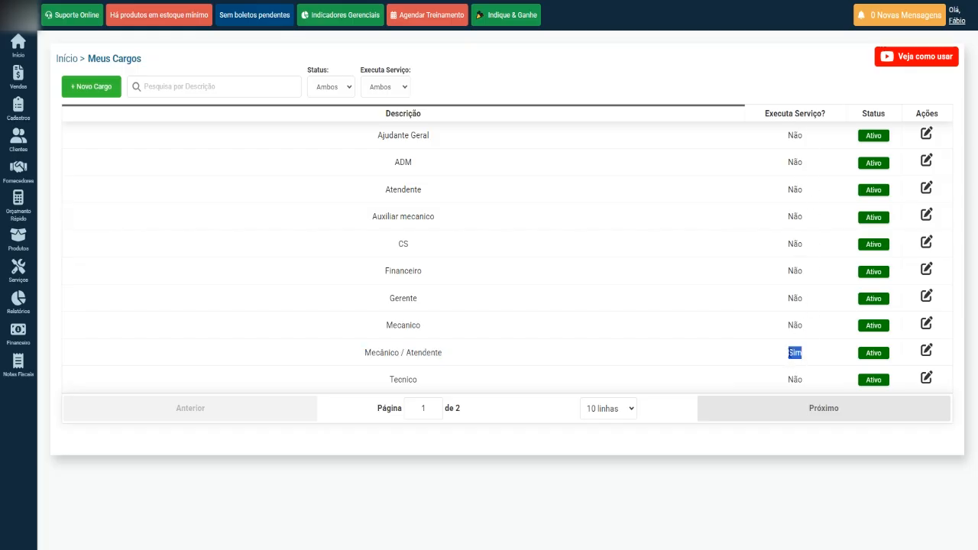
click(799, 412)
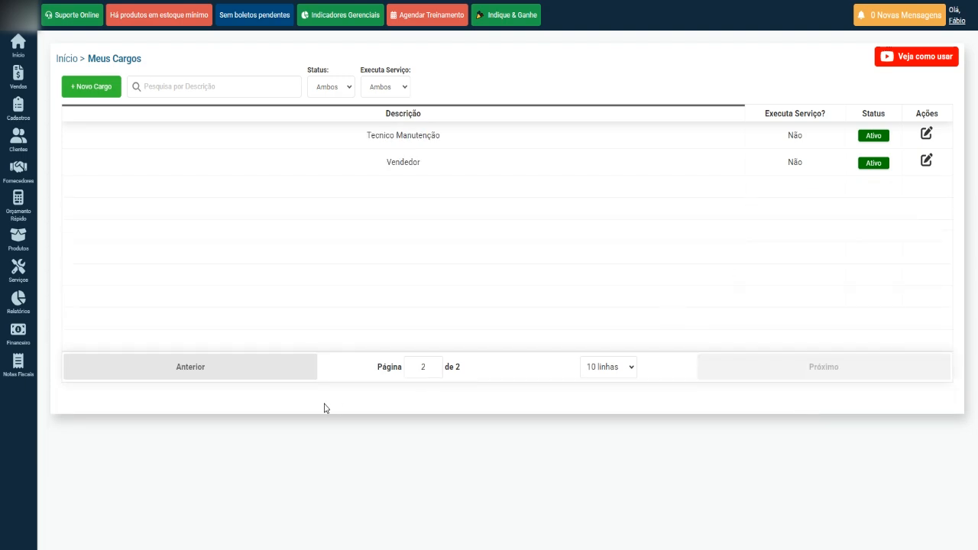
click(275, 366)
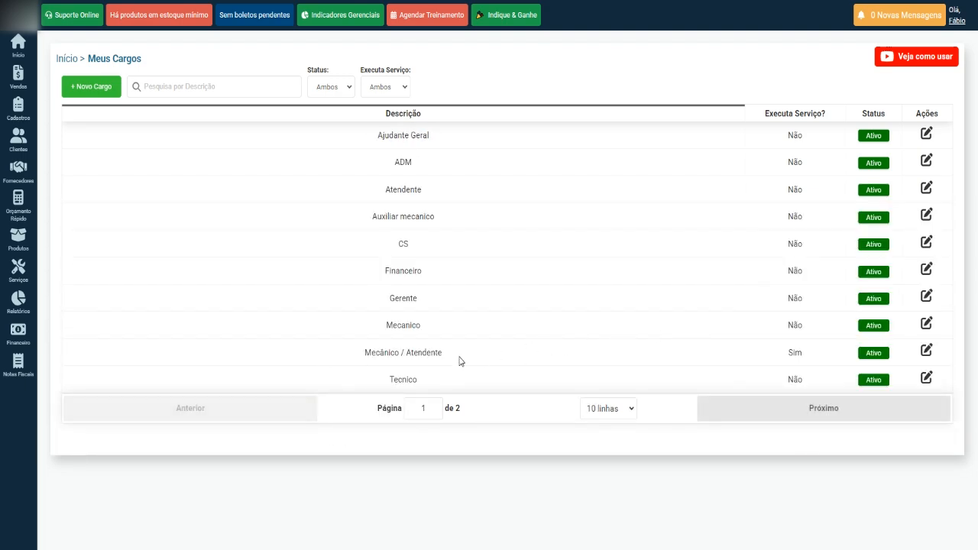
Step: Highlight the Sim for Mecânico / Atendente and reopen the account and company settings menu
double_click(791, 353)
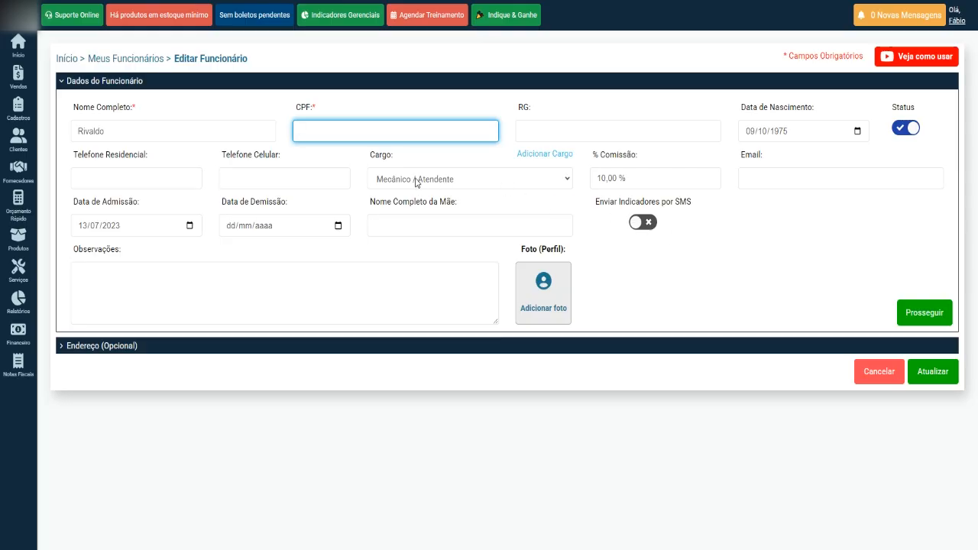
click(955, 21)
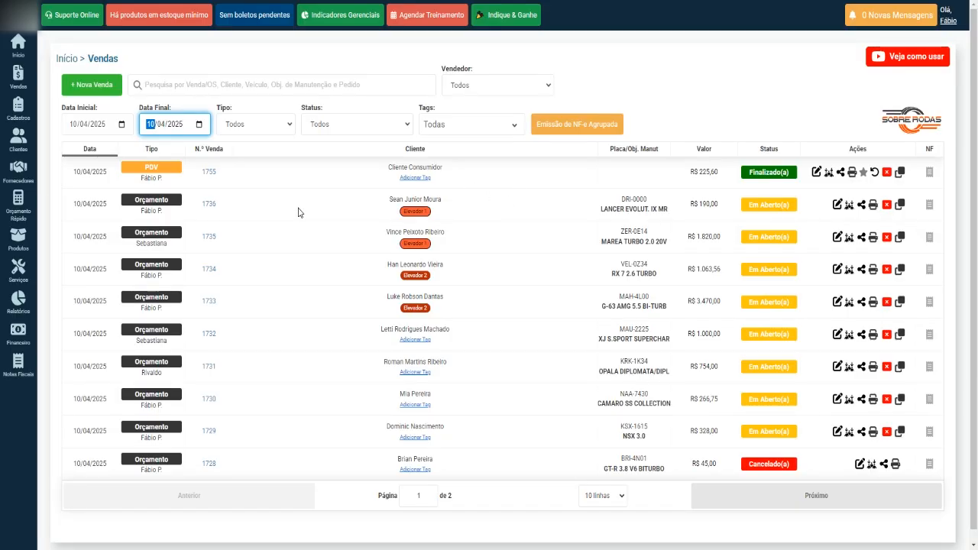
Step: Open the DRI-0000 quote 1736 for editing and show its two service items
drag(599, 199, 665, 210)
click(579, 201)
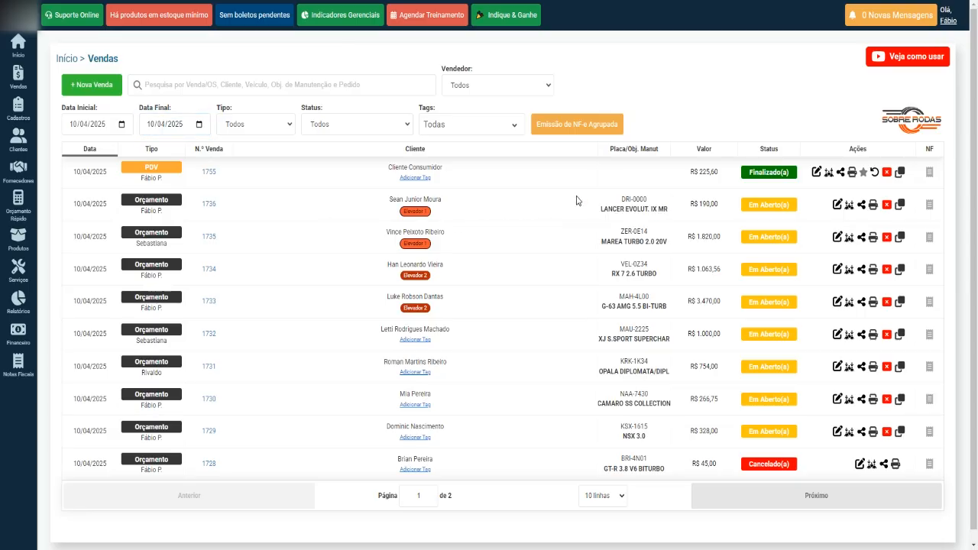
click(837, 205)
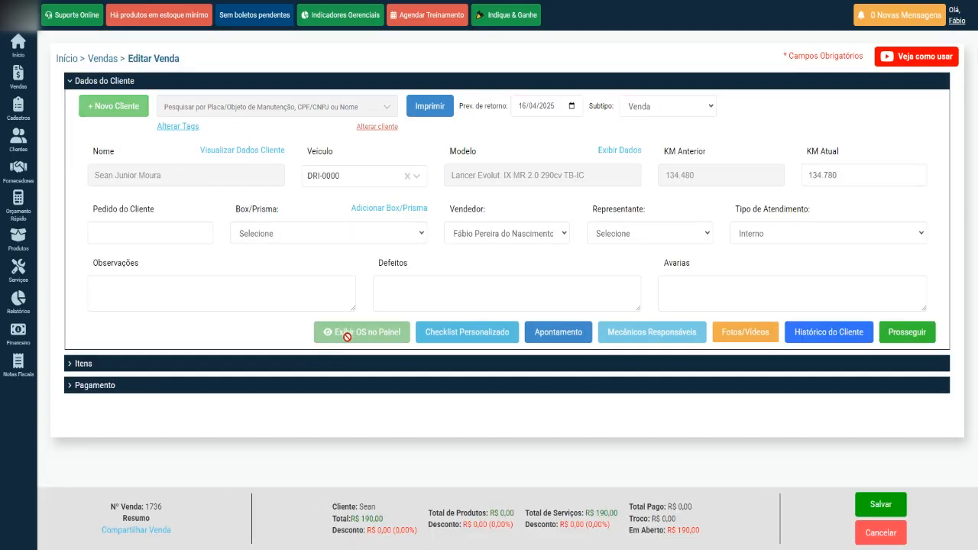
click(126, 82)
click(81, 107)
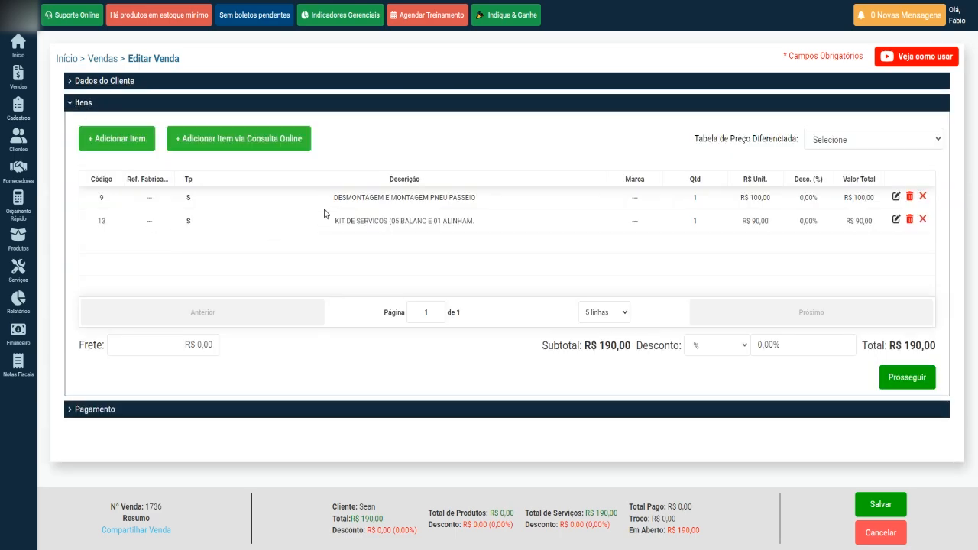
Step: Review the client details section and bring up the quote's saving choices
click(116, 82)
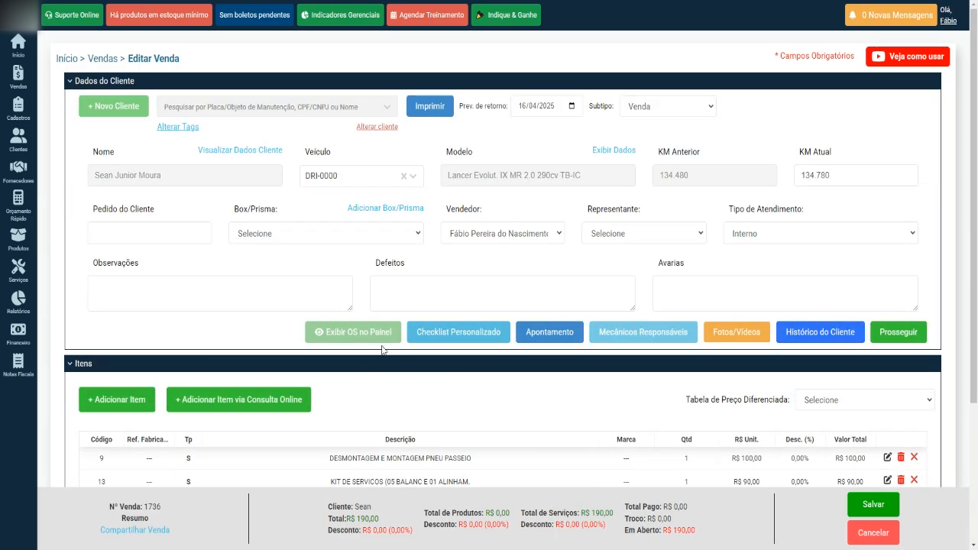
click(119, 85)
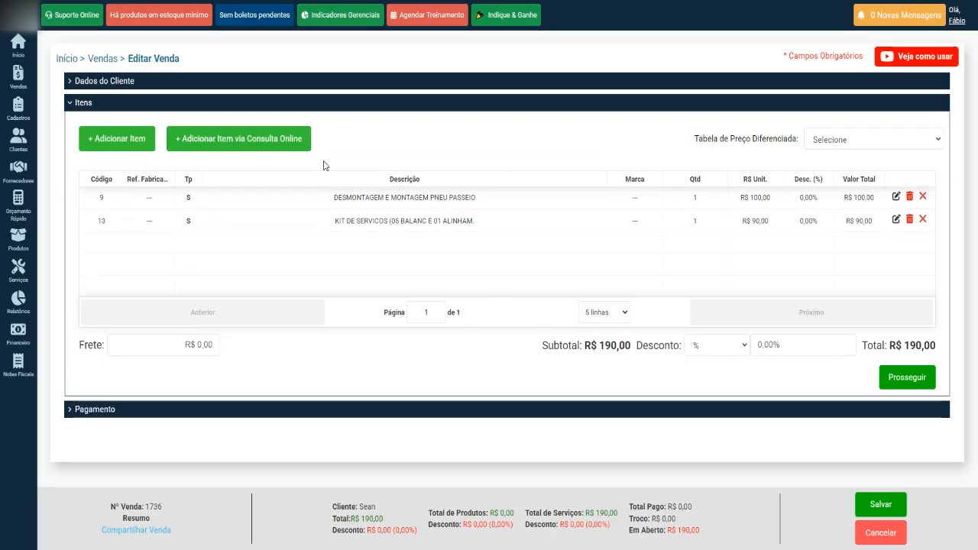
click(117, 86)
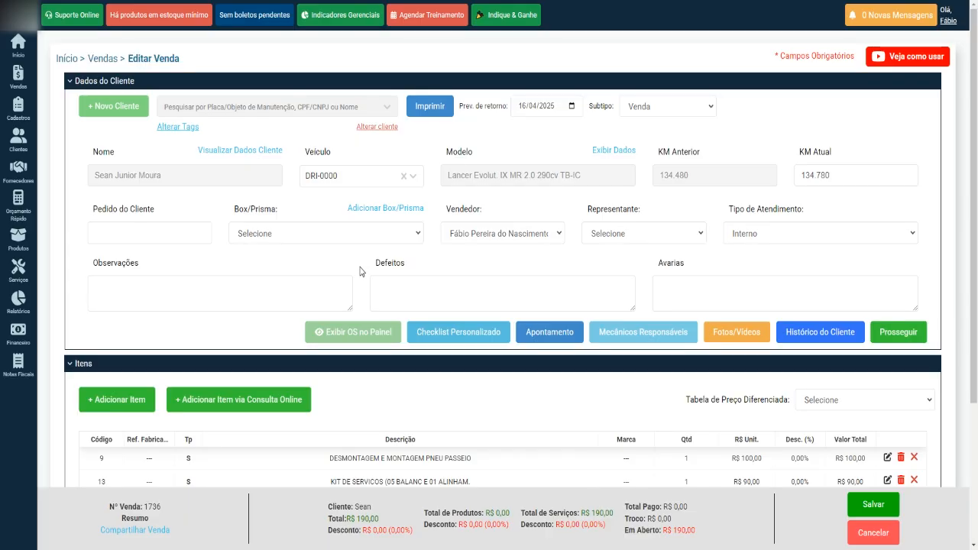
click(873, 504)
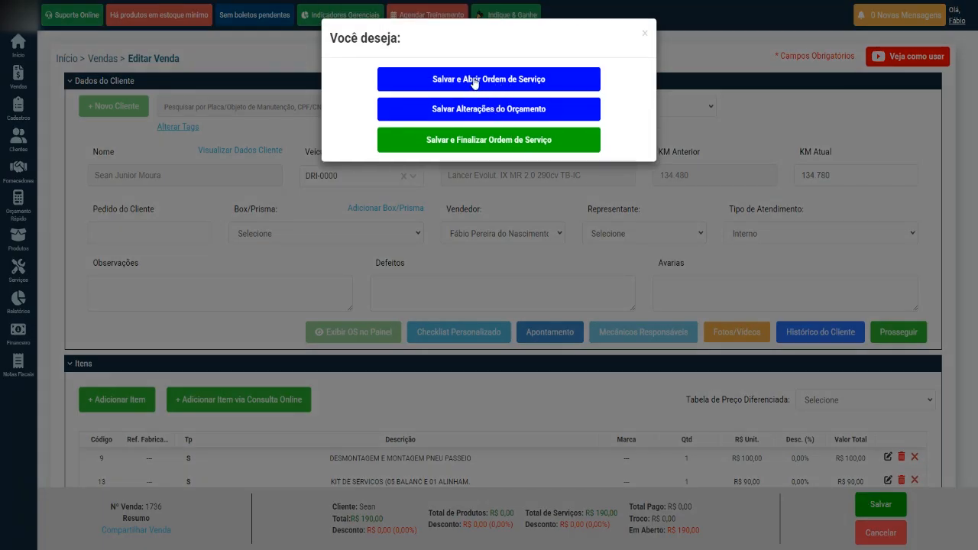
Step: Save DRI-0000 as service order 1736, enable Exibir OS no Painel, and save the order changes
click(477, 80)
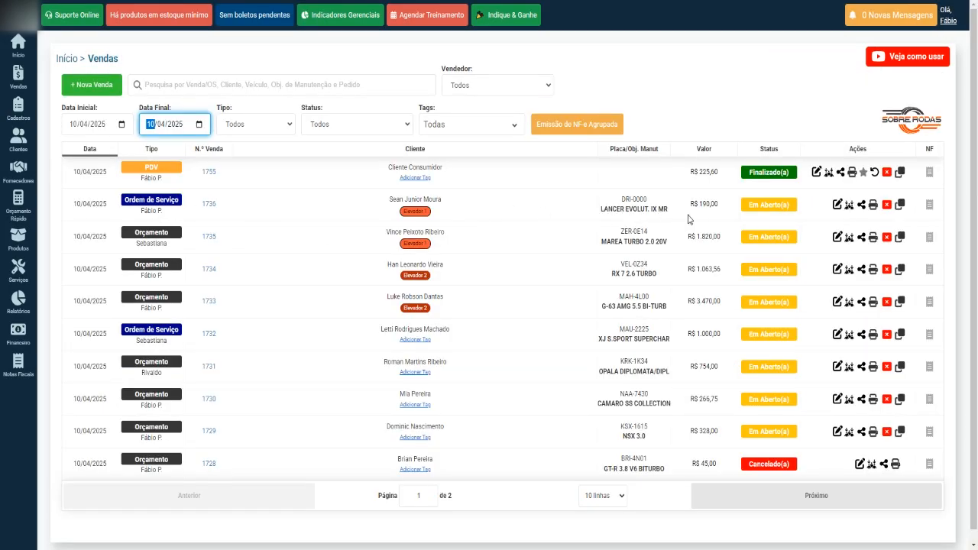
click(837, 208)
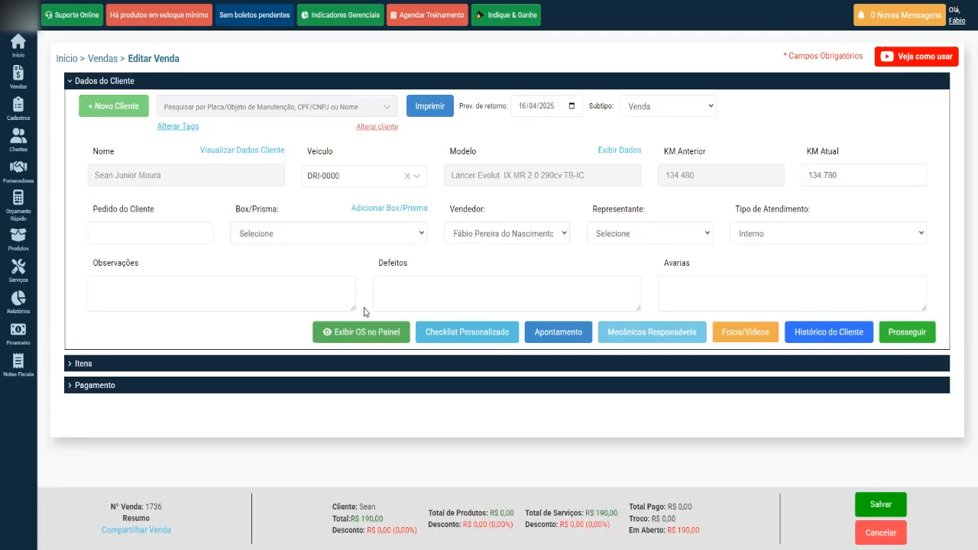
click(361, 335)
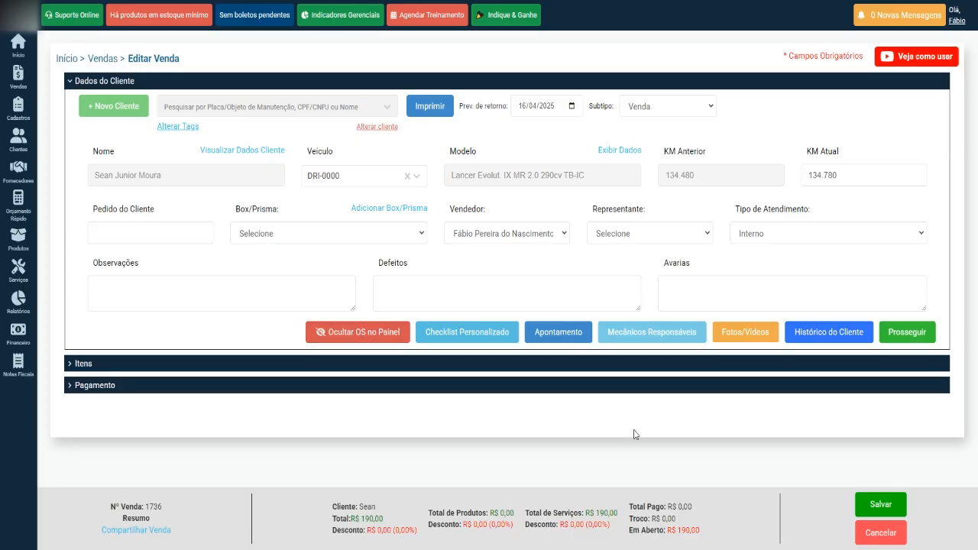
click(878, 505)
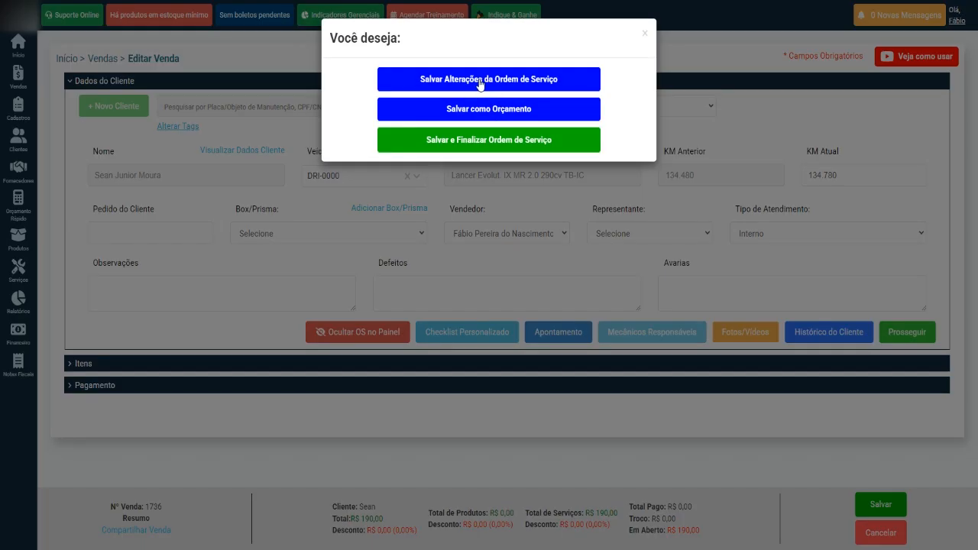
click(486, 87)
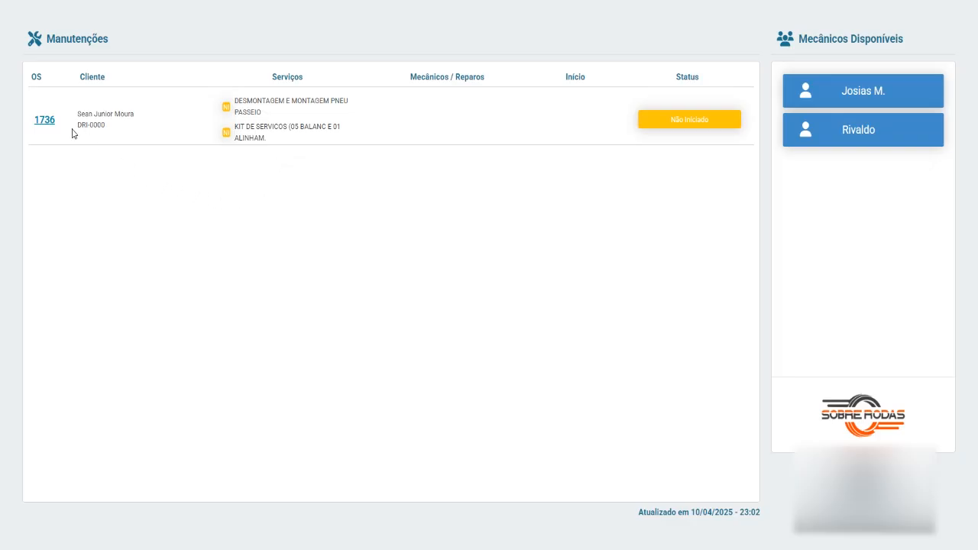
Step: Highlight the DRI-0000 plate on the Manutenções panel
drag(74, 134, 120, 133)
click(128, 135)
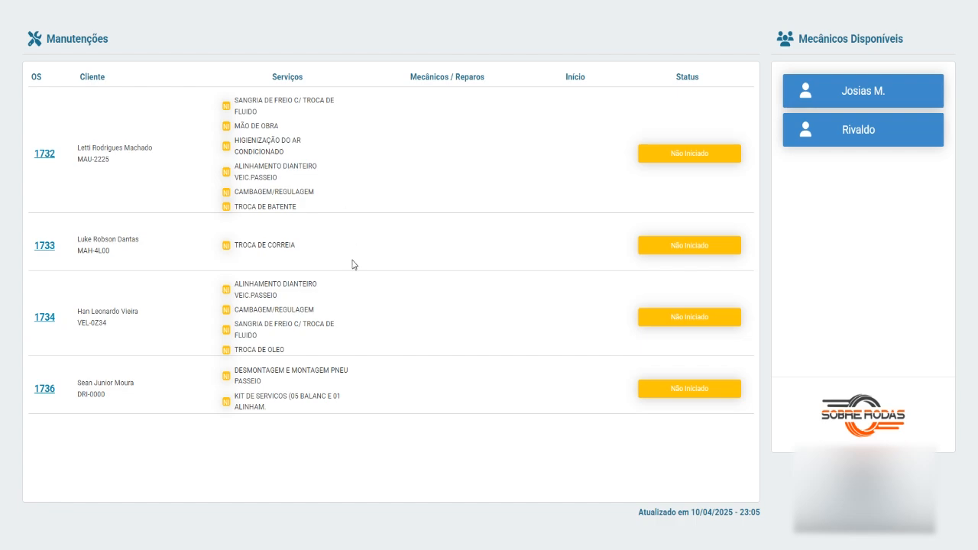
Step: Highlight the TROCA DE OLEO and TROCA DE CORREIA services on the workshop panel
drag(235, 346, 293, 353)
drag(236, 245, 328, 258)
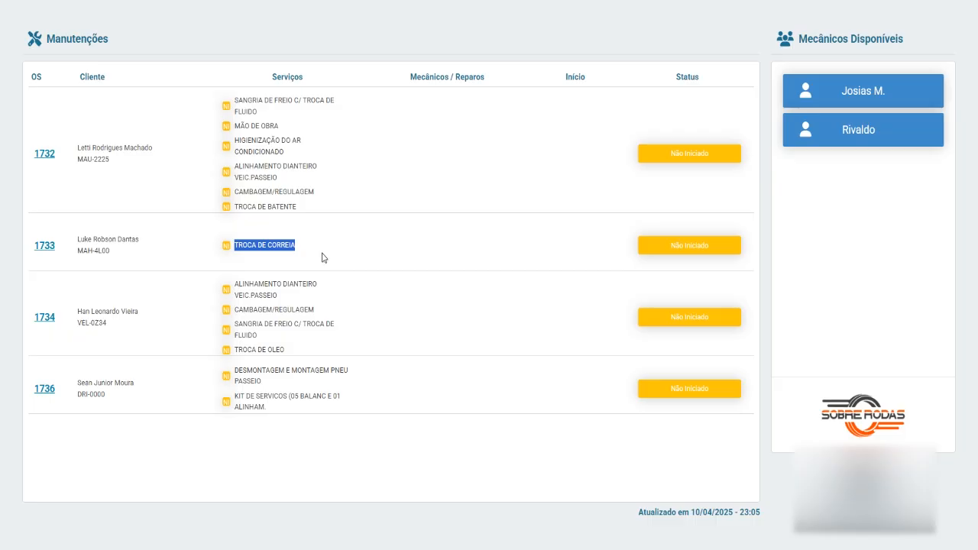
drag(235, 349, 292, 353)
drag(234, 244, 327, 253)
click(327, 253)
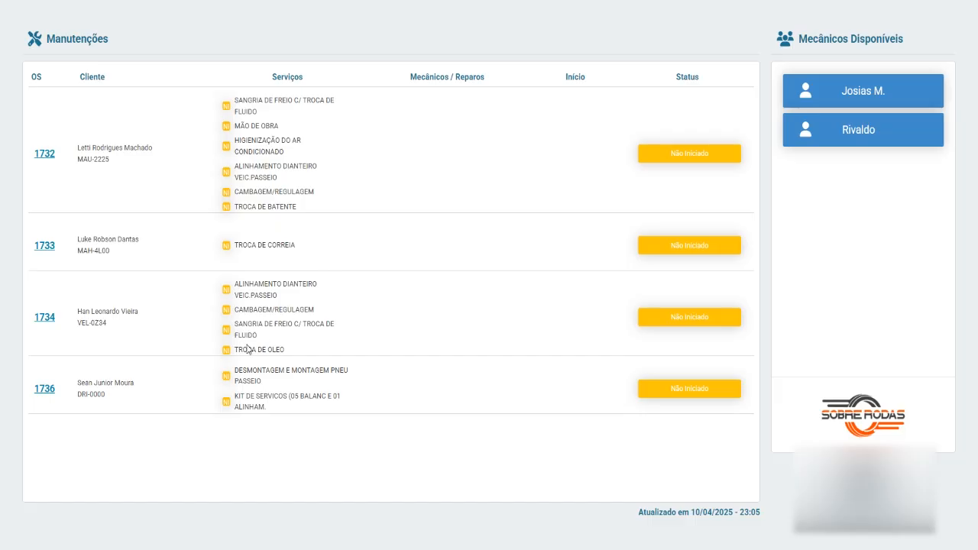
drag(234, 351, 320, 358)
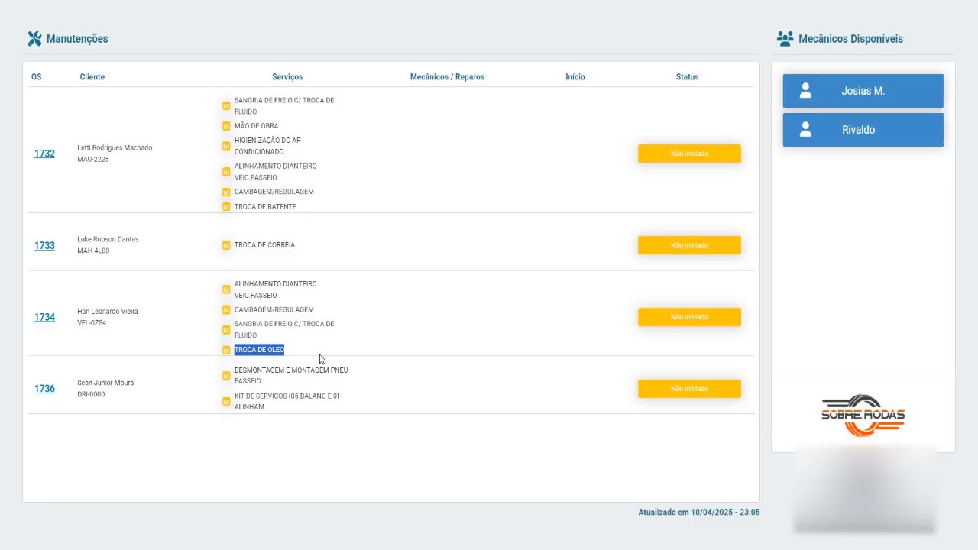
Step: Point out TROCA DE CORREIA on order 1733 and TROCA DE OLEO on order 1734
drag(234, 244, 321, 243)
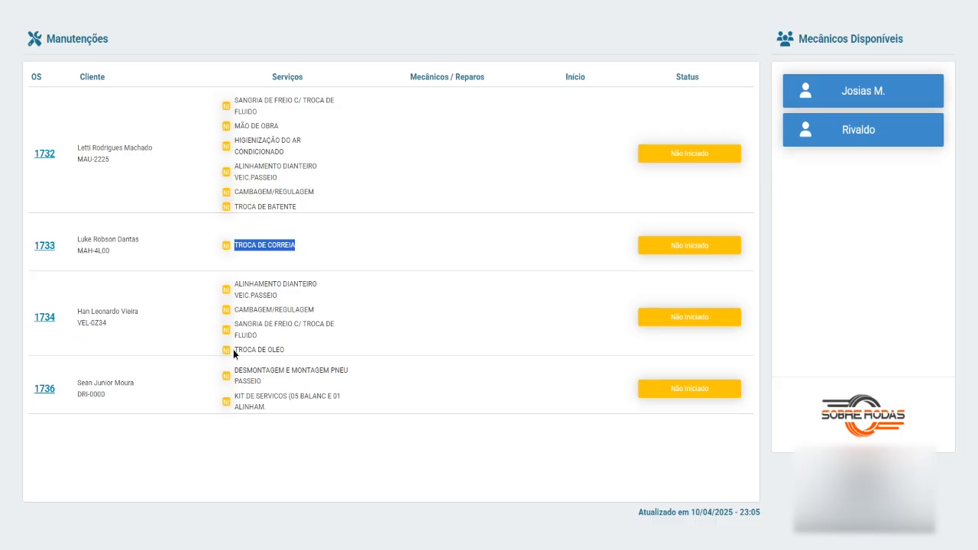
drag(233, 350, 301, 352)
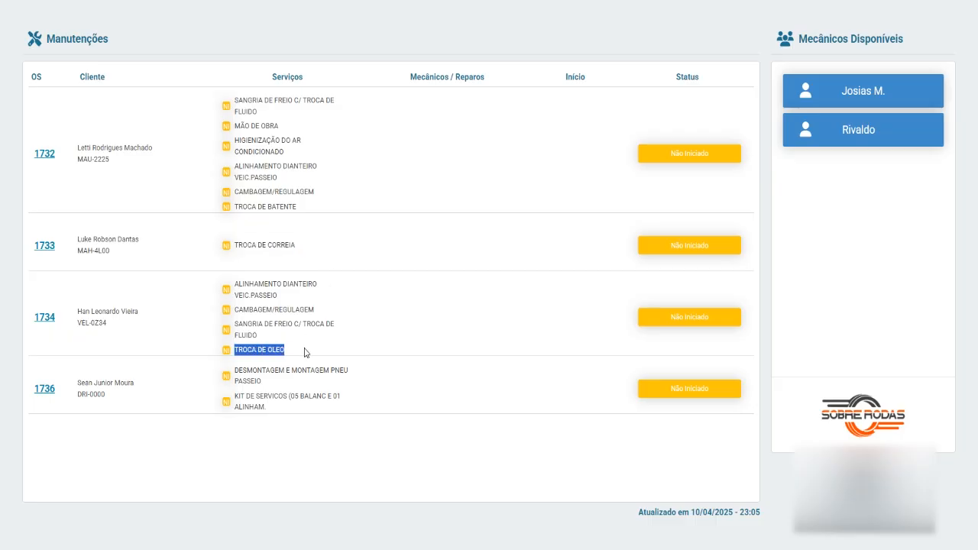
drag(235, 244, 312, 247)
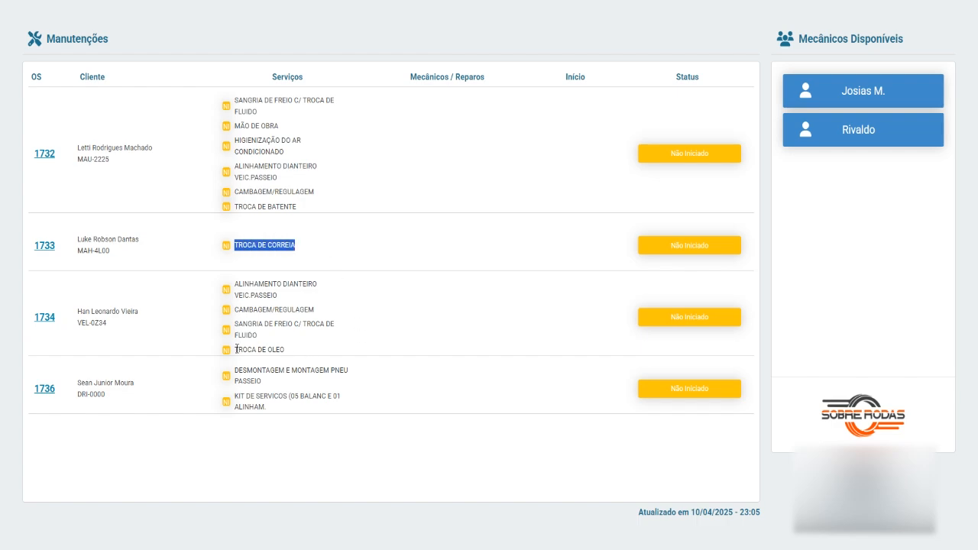
drag(237, 348, 292, 352)
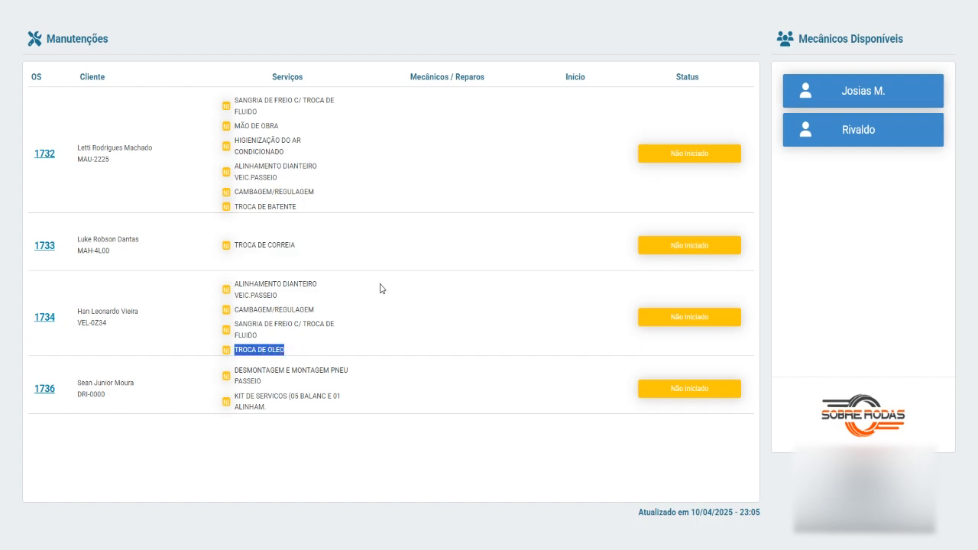
drag(235, 246, 316, 255)
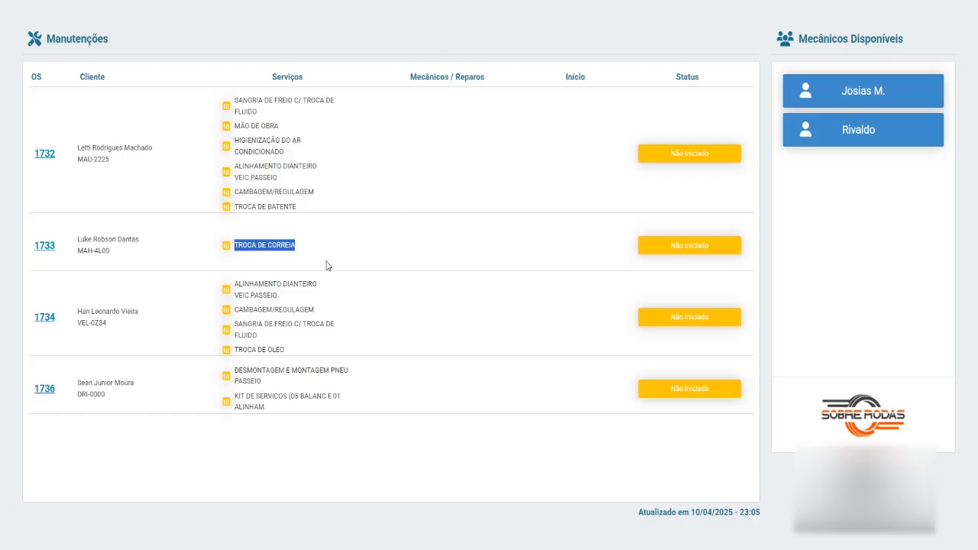
click(303, 262)
drag(234, 244, 298, 245)
click(313, 257)
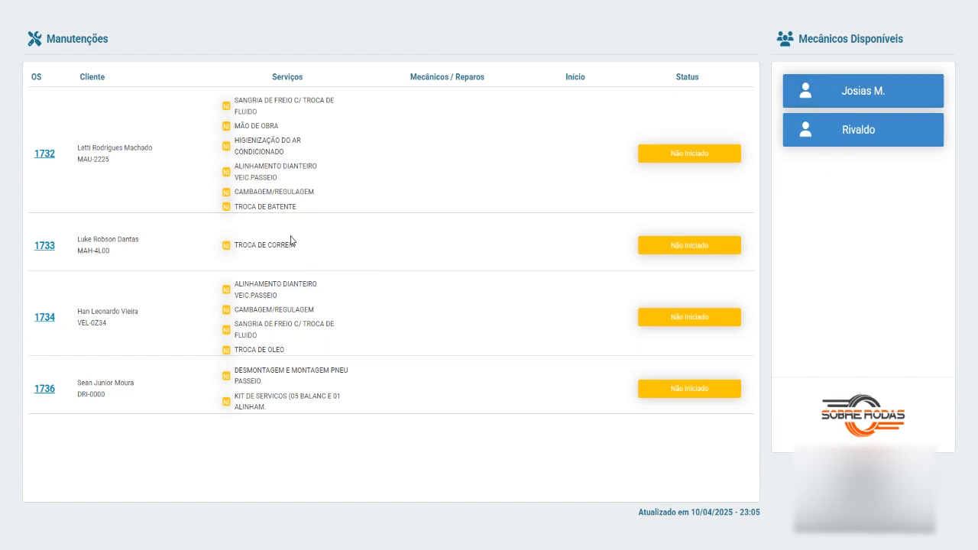
drag(237, 245, 308, 244)
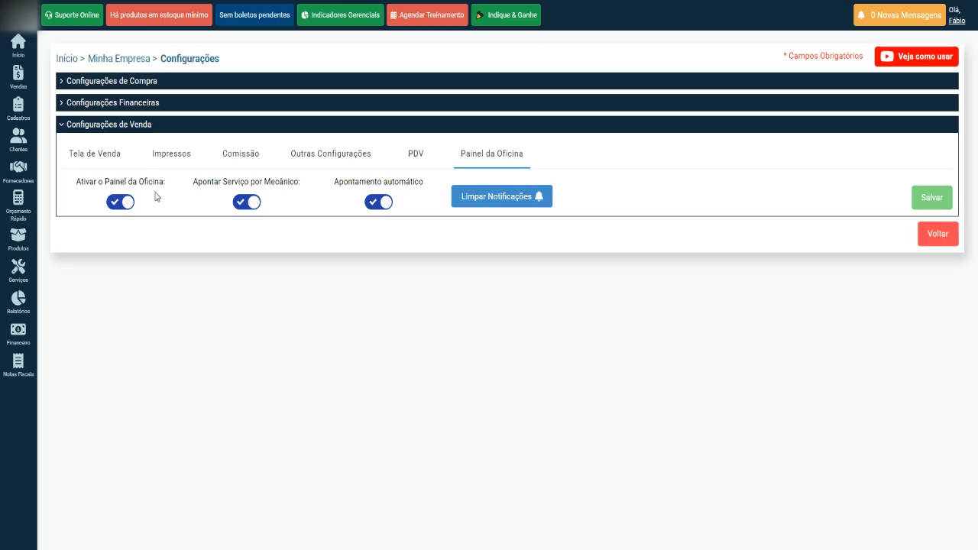
Step: Go back from Configurações to the Manutenções panel listing orders 1732, 1733, 1734 and 1736
mouse_move(19, 77)
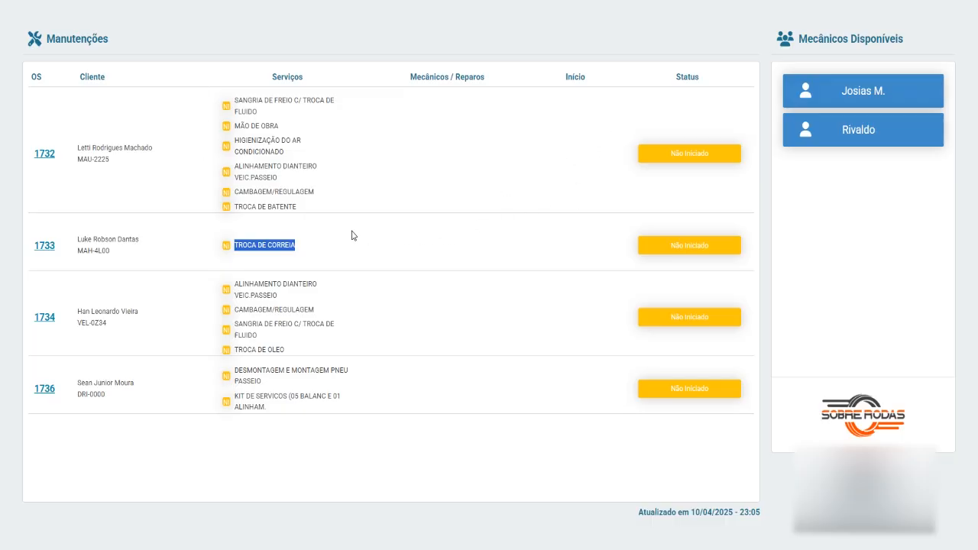
Step: Assign the first listed mechanic to TROCA DE CORREIA on order 1733
click(44, 246)
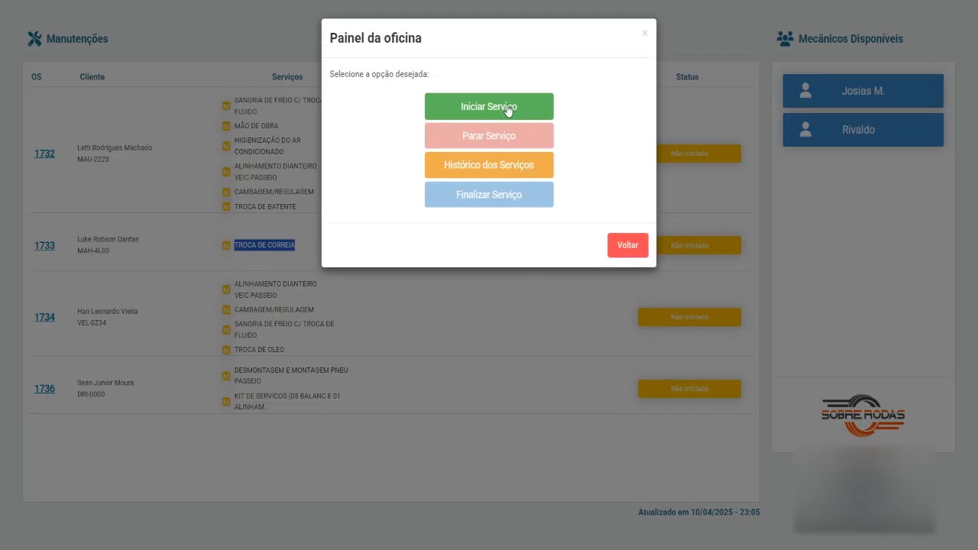
click(507, 108)
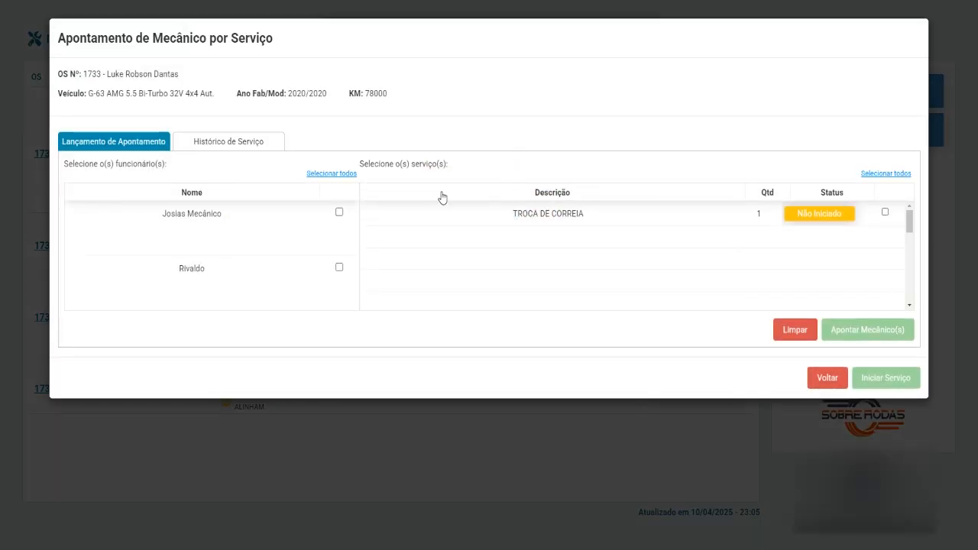
click(339, 213)
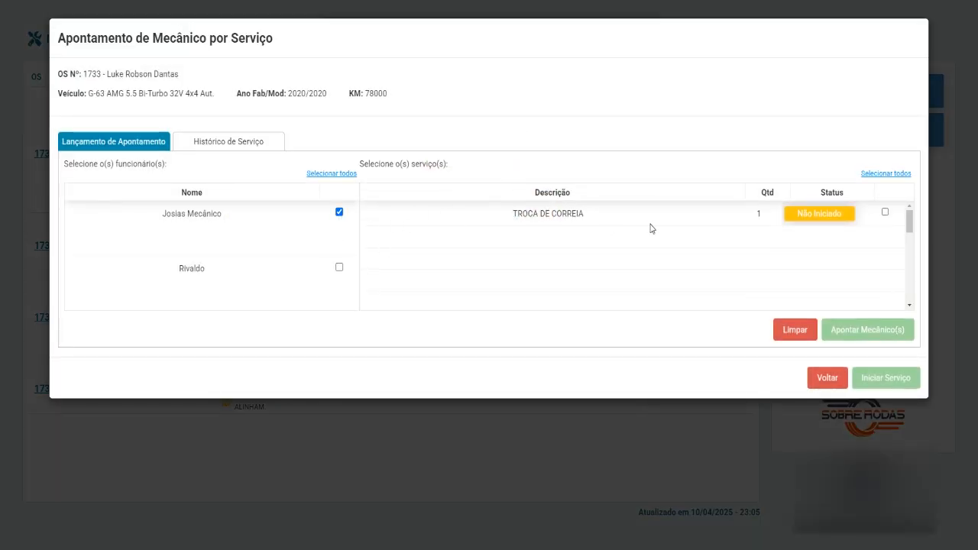
click(885, 213)
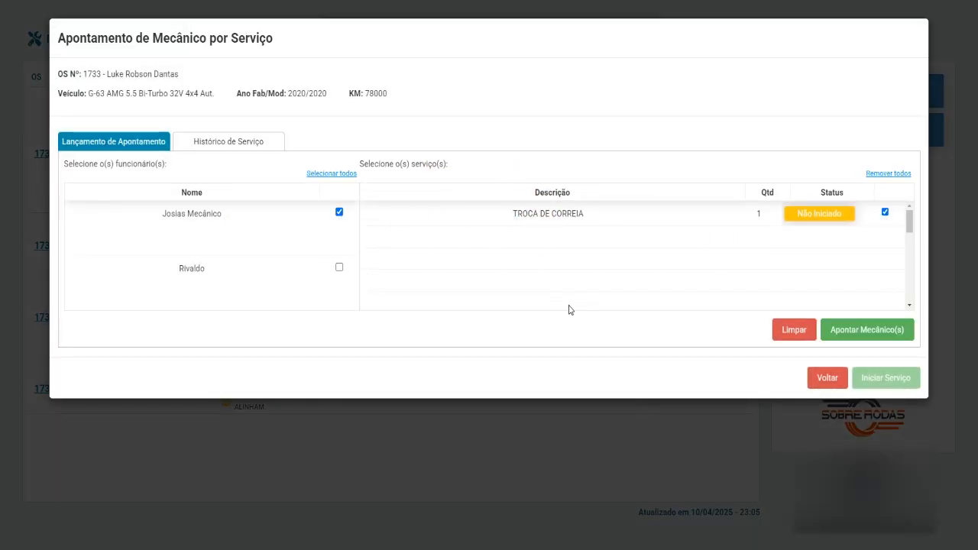
click(875, 330)
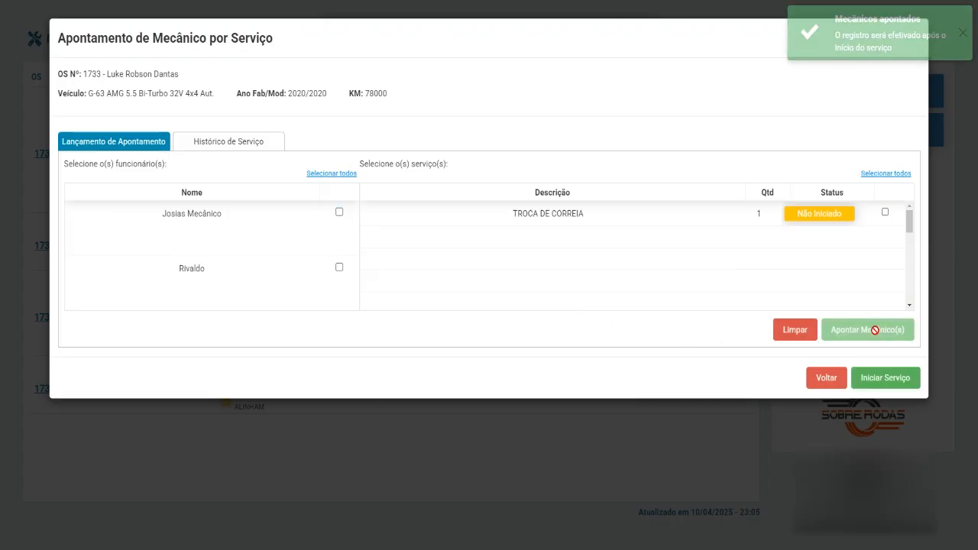
click(243, 144)
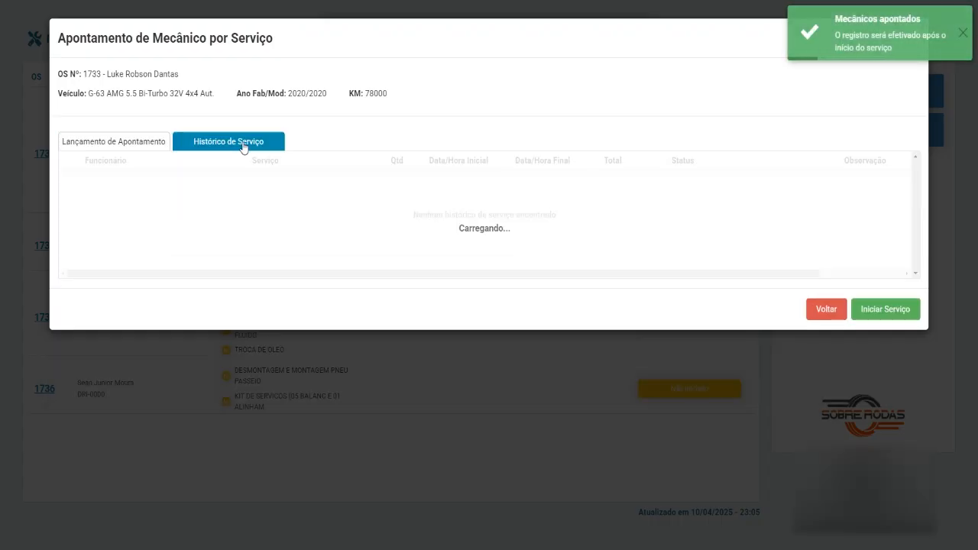
click(154, 144)
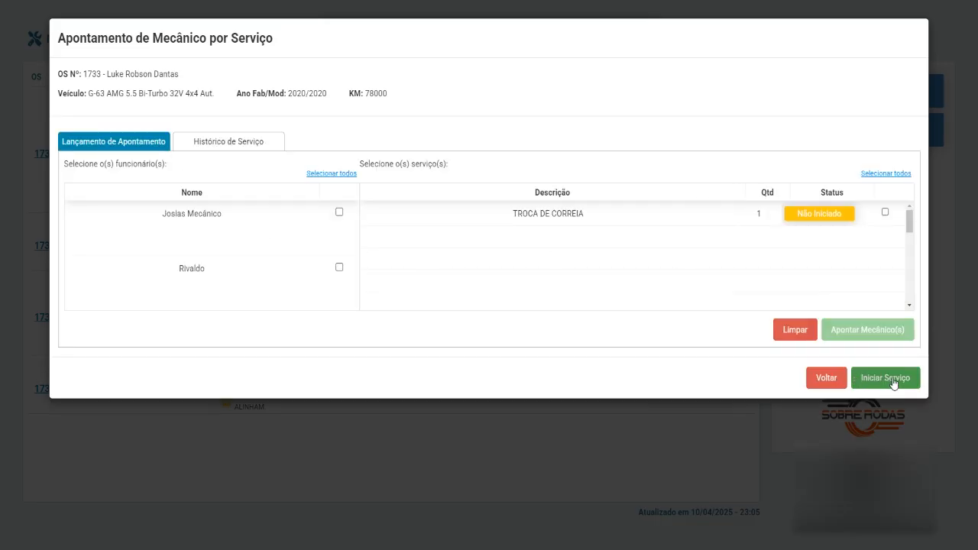
Step: Start order 1733's service and agree to share the tracking link with the client
click(893, 379)
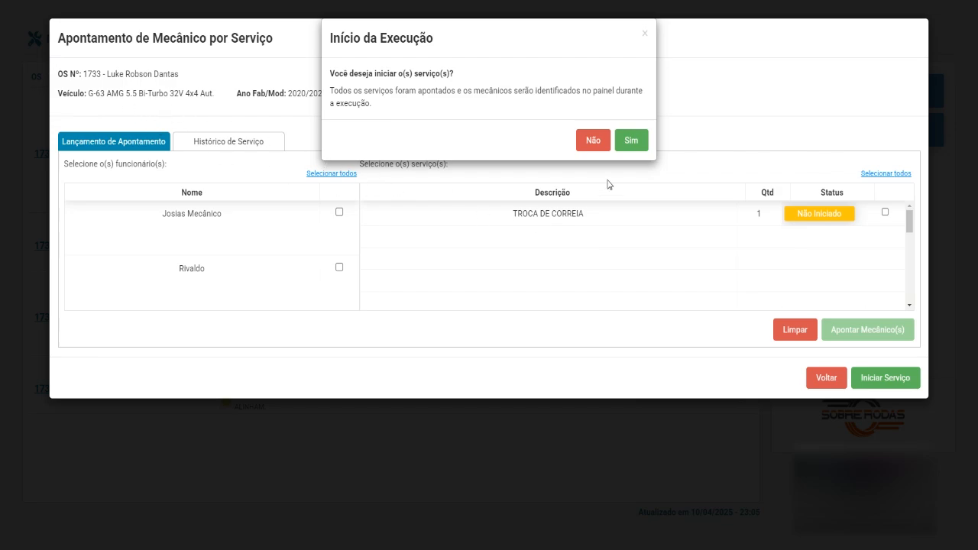
click(632, 143)
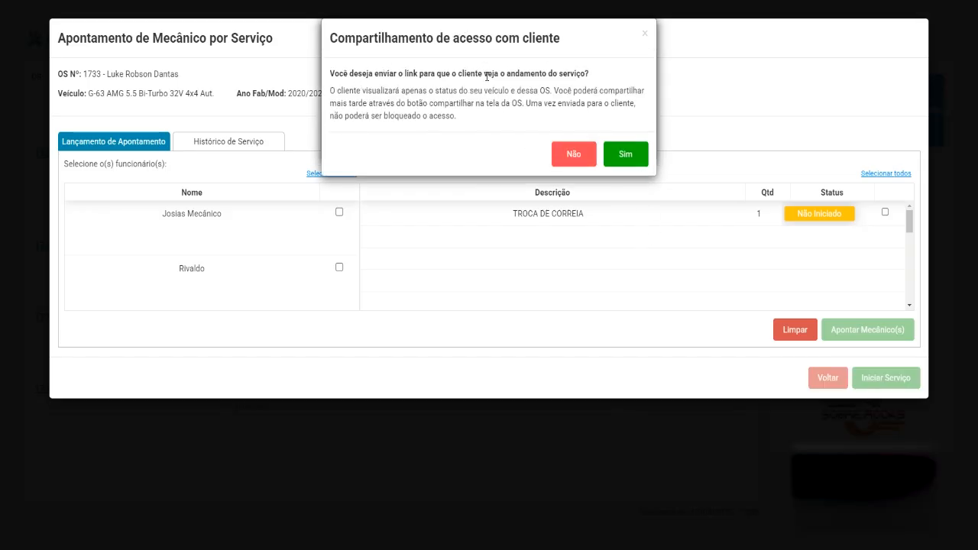
click(627, 158)
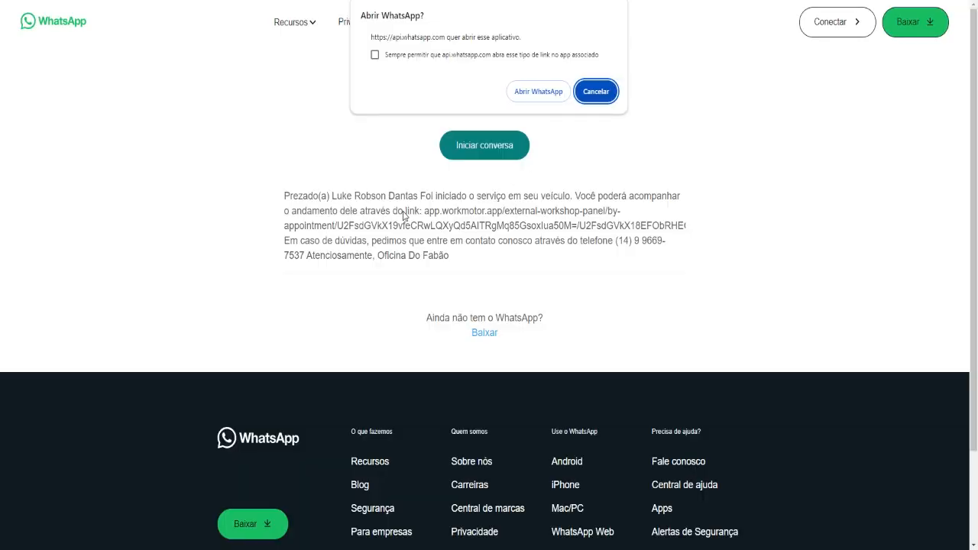
Step: Dismiss the Abrir WhatsApp prompt and paste the message's tracking link into the address bar, trimming the stray E
click(596, 92)
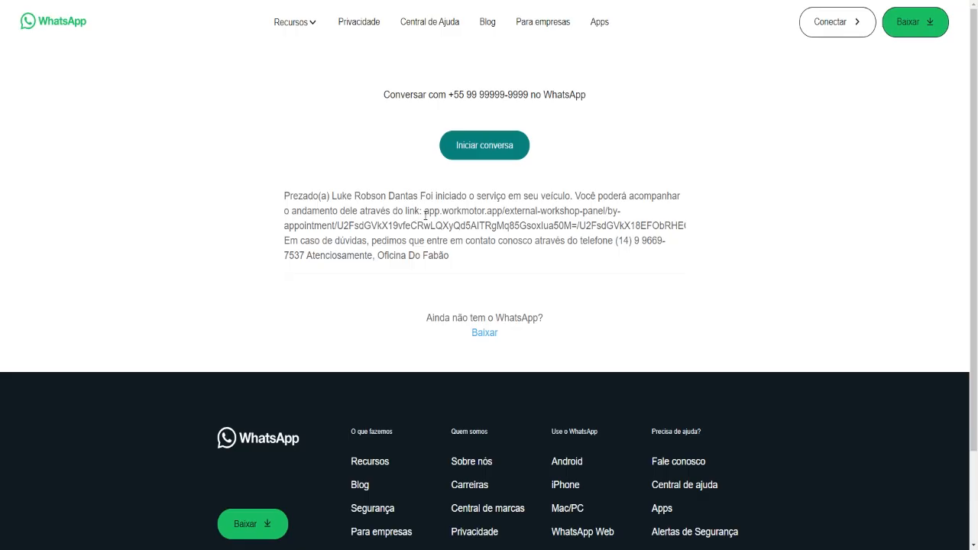
drag(423, 211, 291, 243)
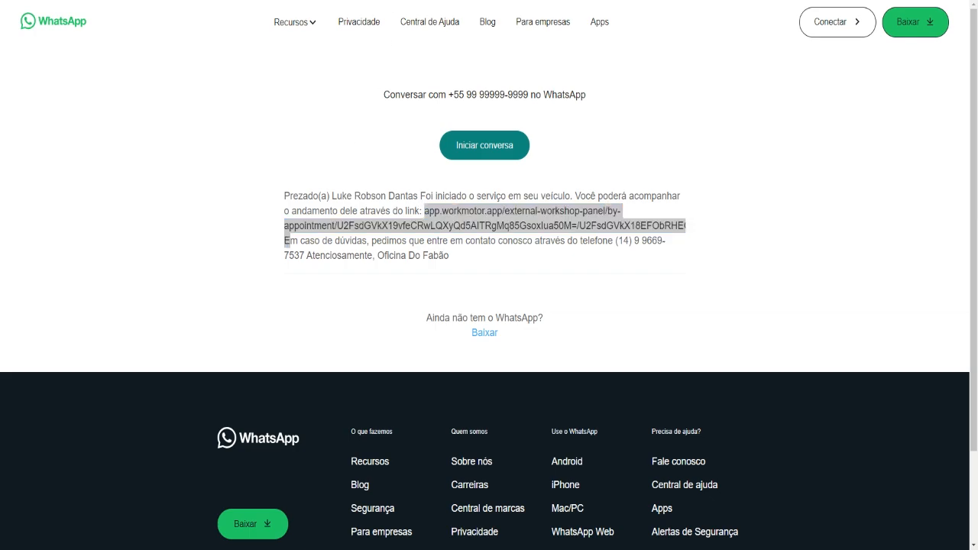
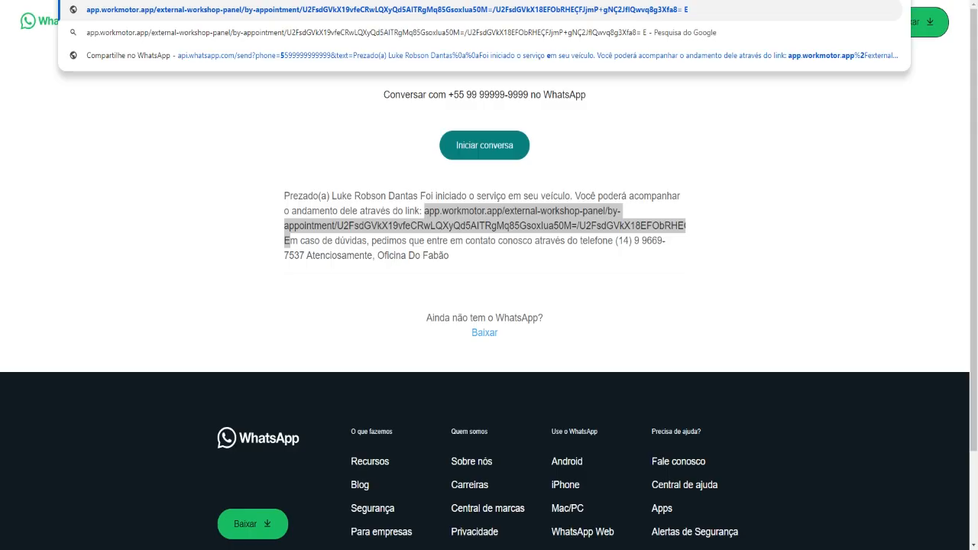
key(Return)
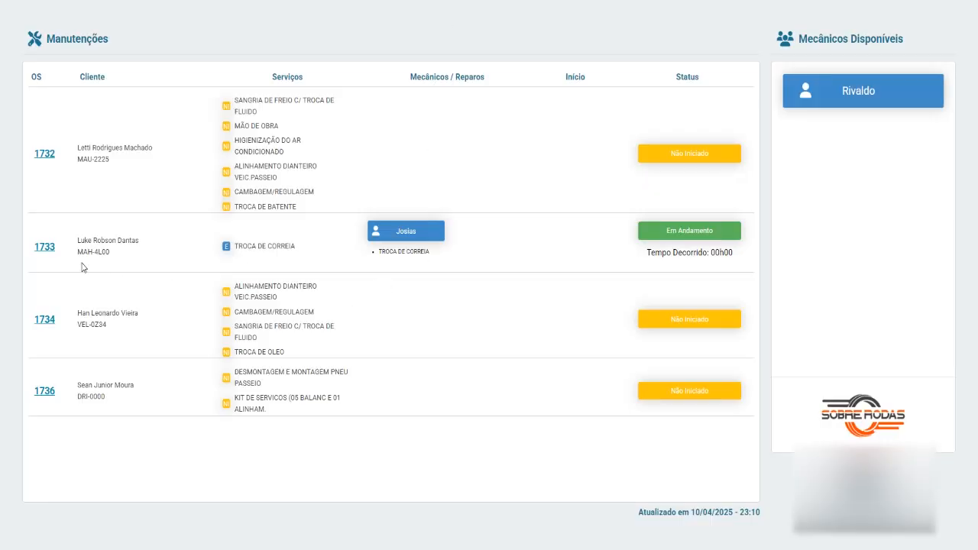
Step: Stop the running TROCA DE CORREIA on order 1733, giving Esperando peça chegar as the pause reason
click(45, 248)
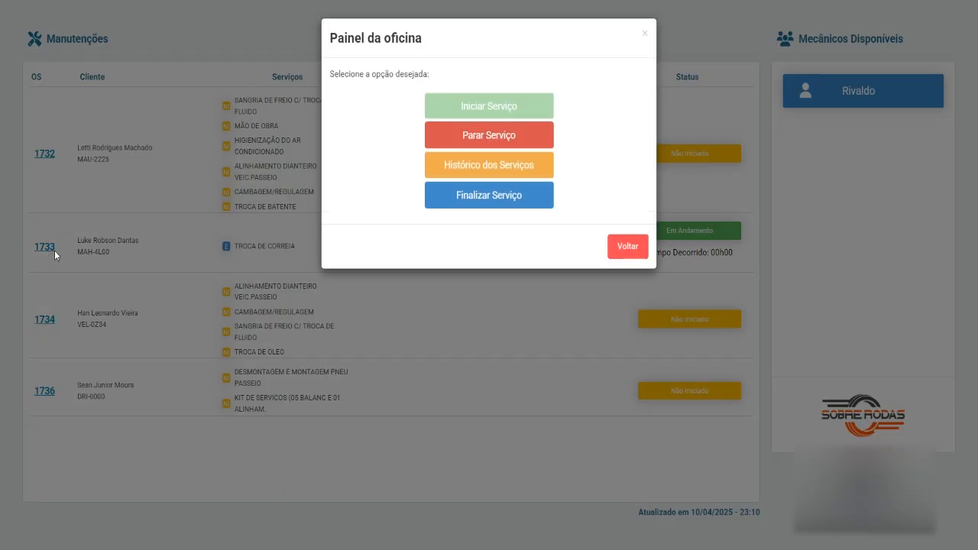
click(500, 134)
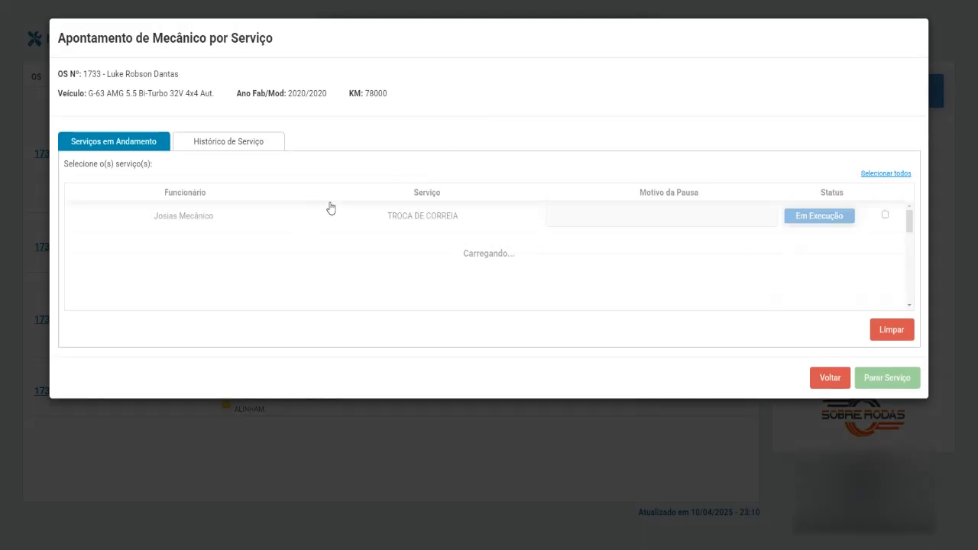
click(885, 216)
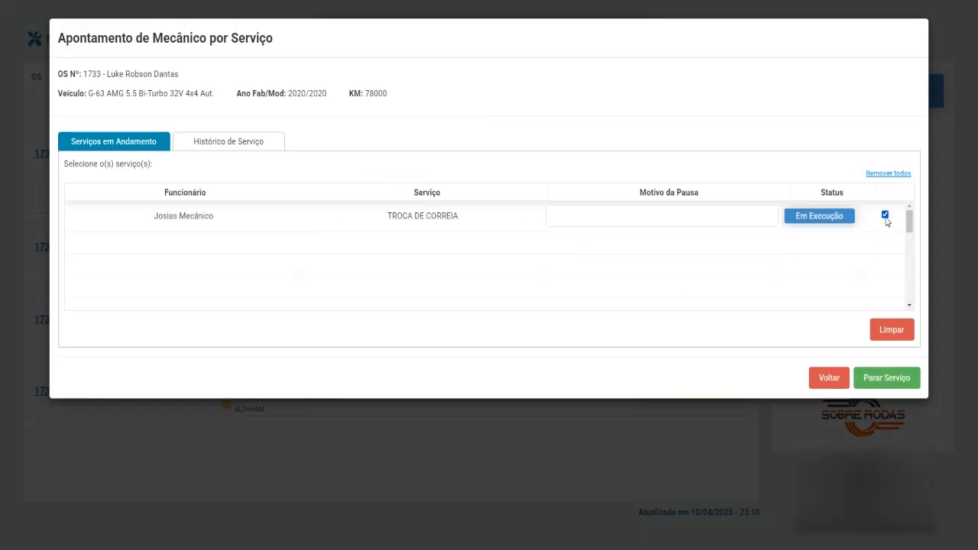
click(598, 216)
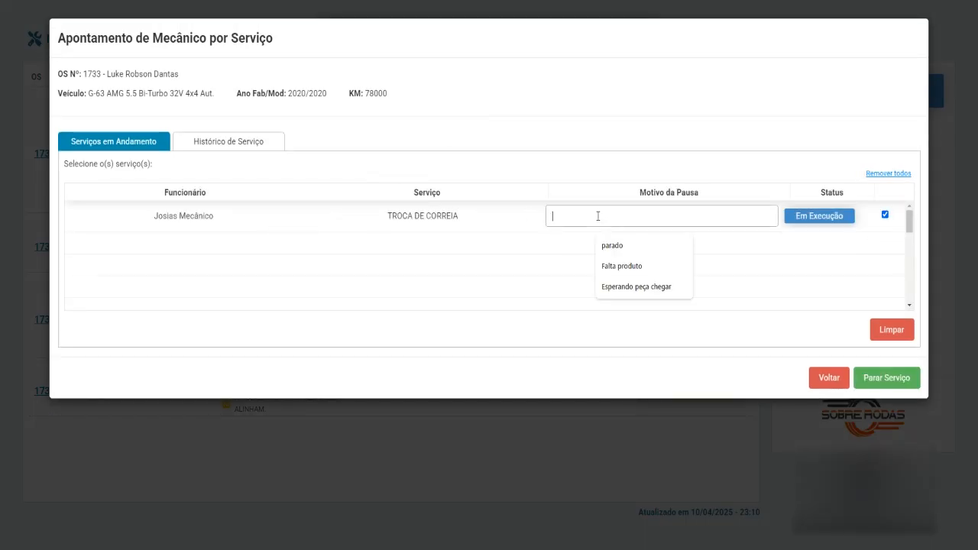
click(630, 286)
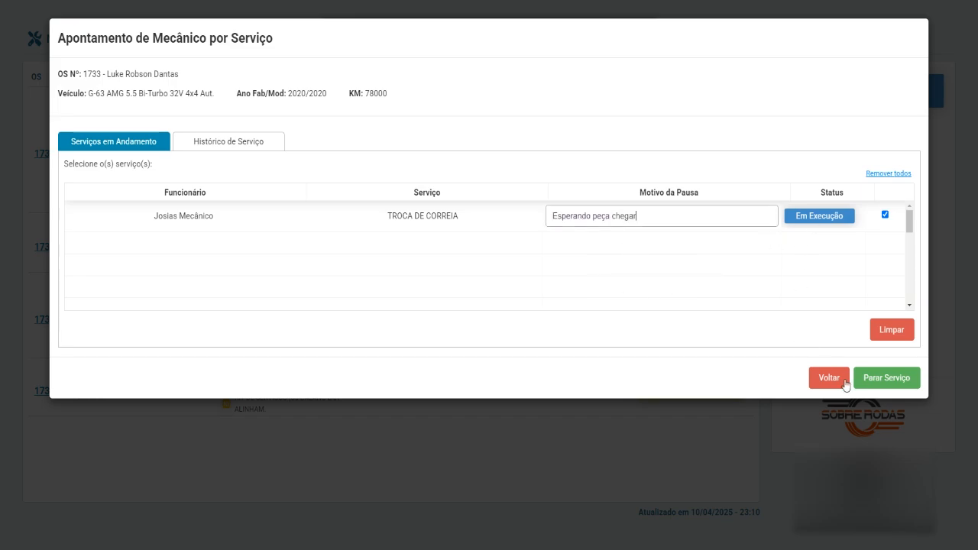
click(886, 378)
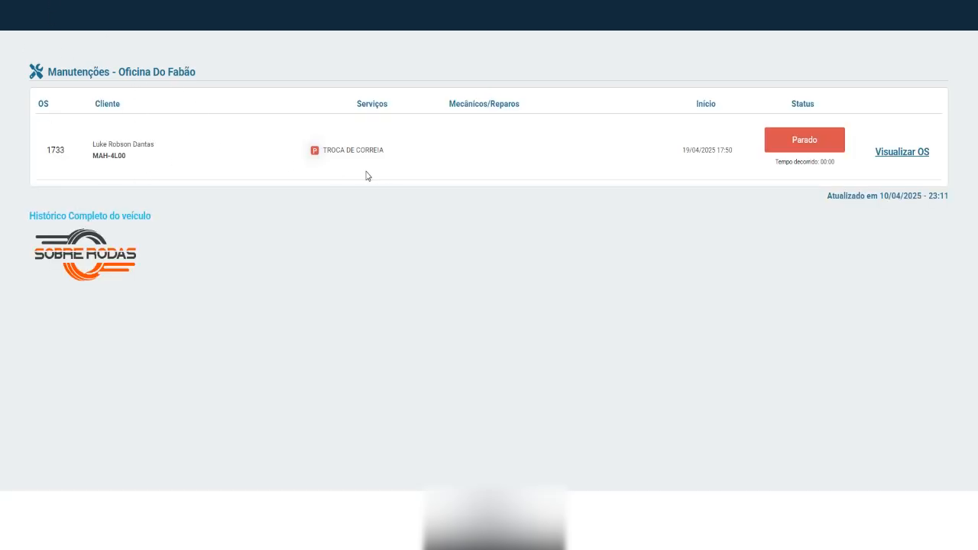
Step: Verify the tracking page shows TROCA DE CORREIA as Parado, then return to the Manutenções board
drag(301, 153, 397, 165)
drag(303, 161, 404, 166)
click(412, 177)
click(450, 3)
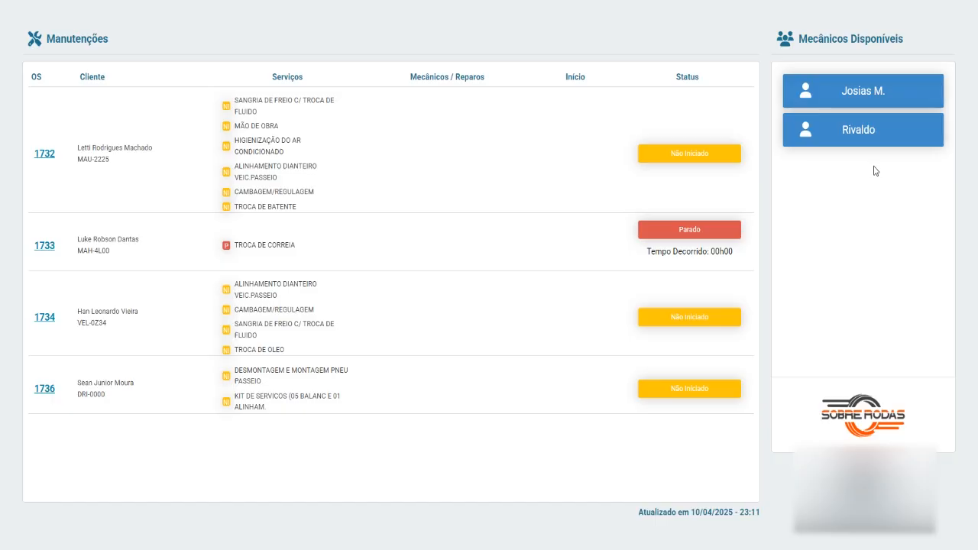
Step: Review order 1733's options, then highlight the TROCA DE CORREIA and TROCA DE OLEO service names
click(44, 245)
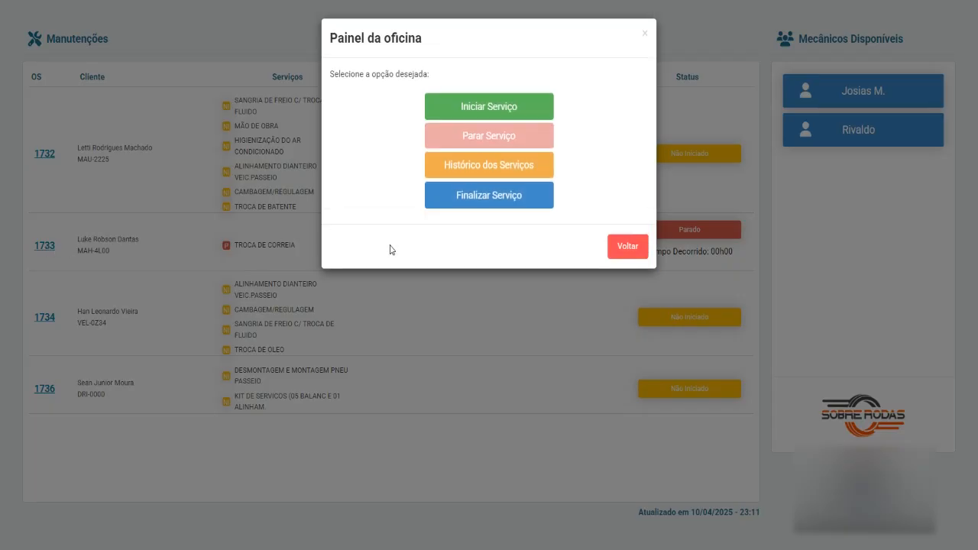
click(610, 251)
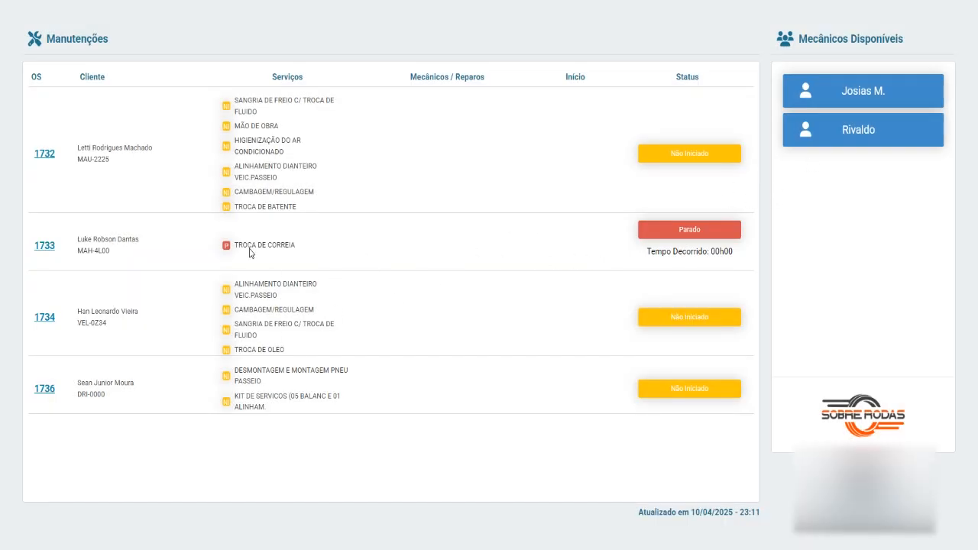
drag(233, 248, 305, 247)
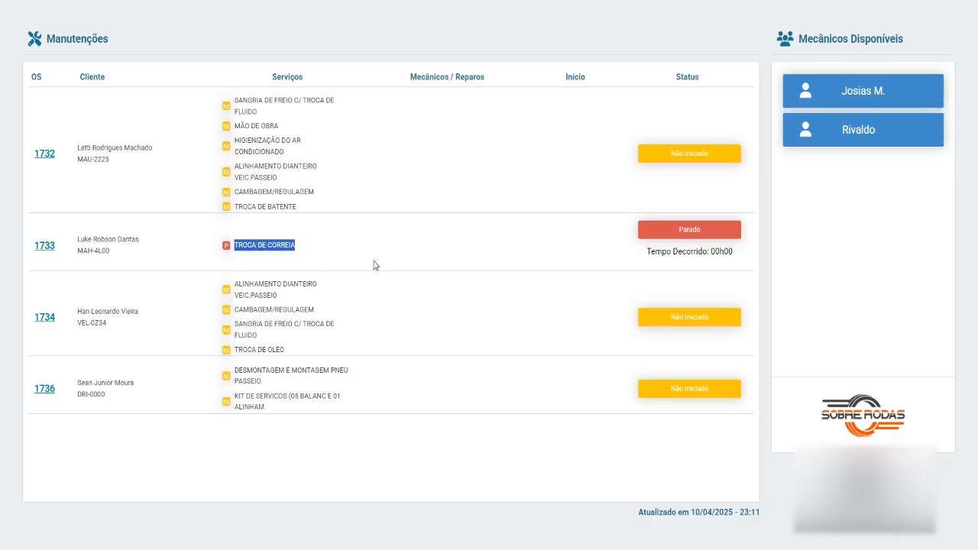
click(319, 317)
drag(235, 349, 298, 347)
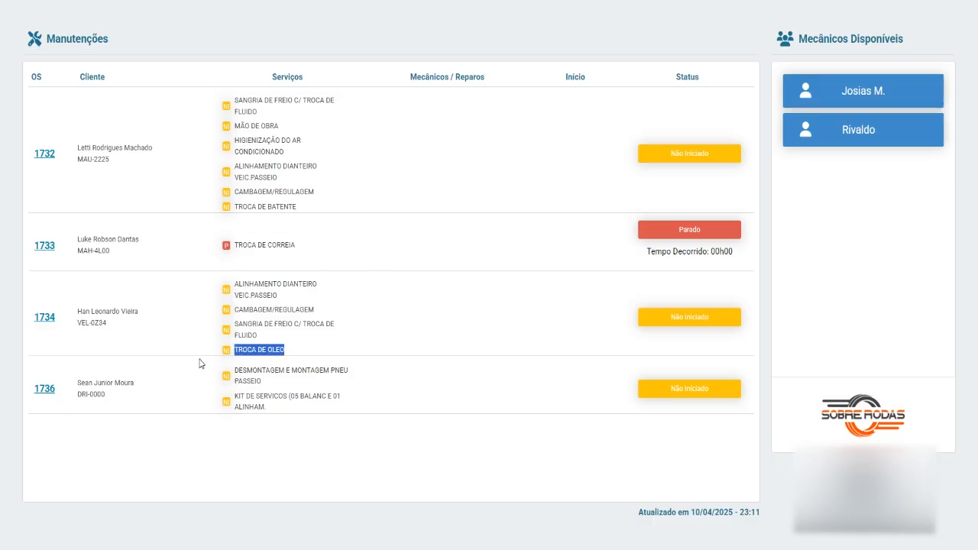
Step: Assign the second mechanic to TROCA DE OLEO on order 1734
click(49, 324)
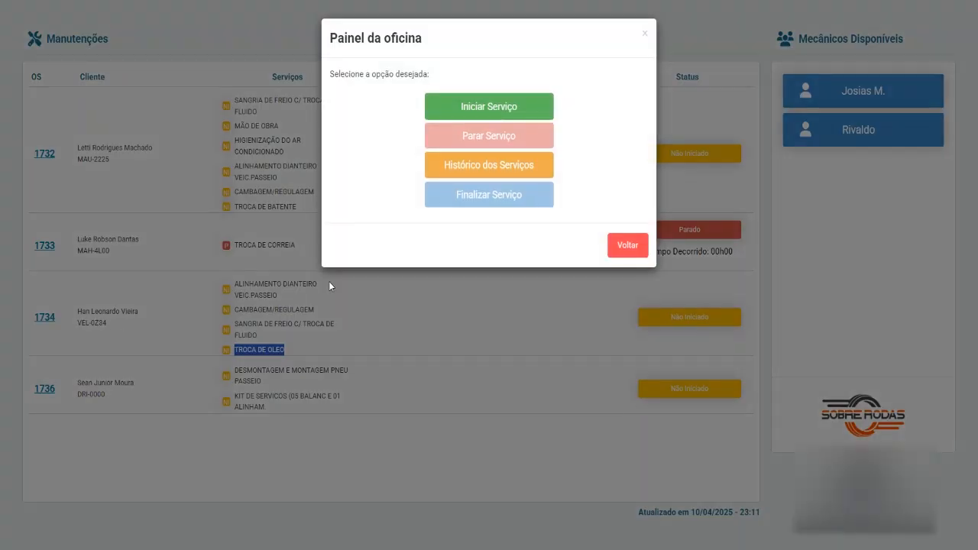
click(498, 110)
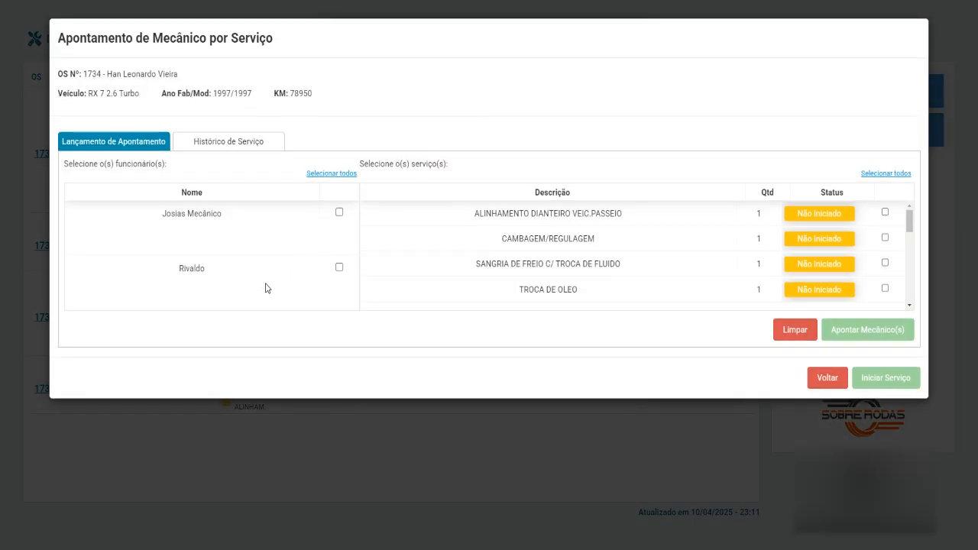
click(339, 267)
click(884, 288)
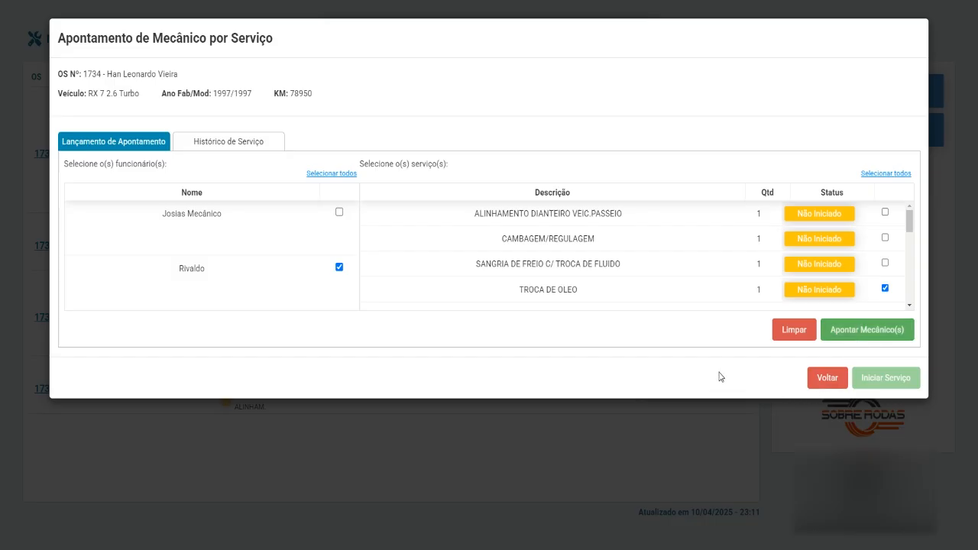
click(873, 331)
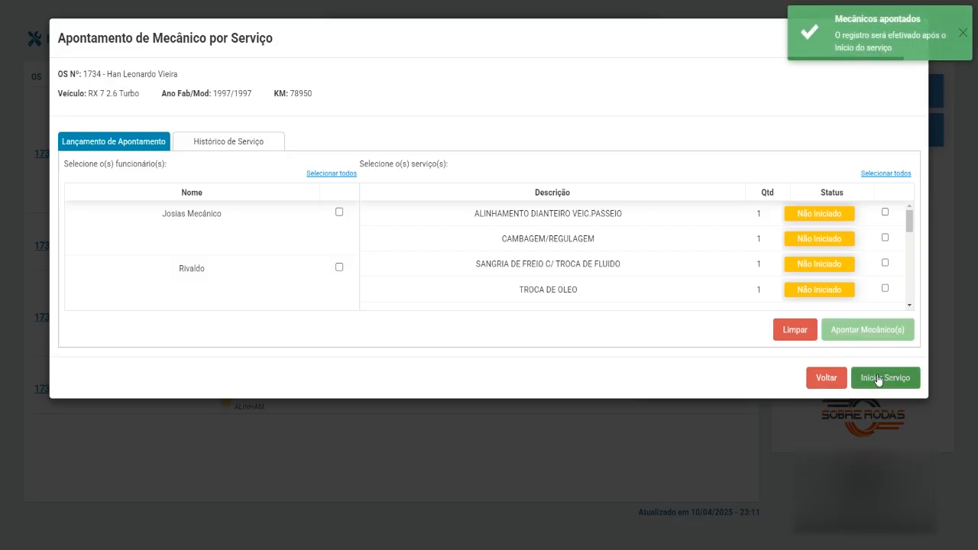
Step: Start order 1734's oil change and agree to share progress with the customer
click(878, 379)
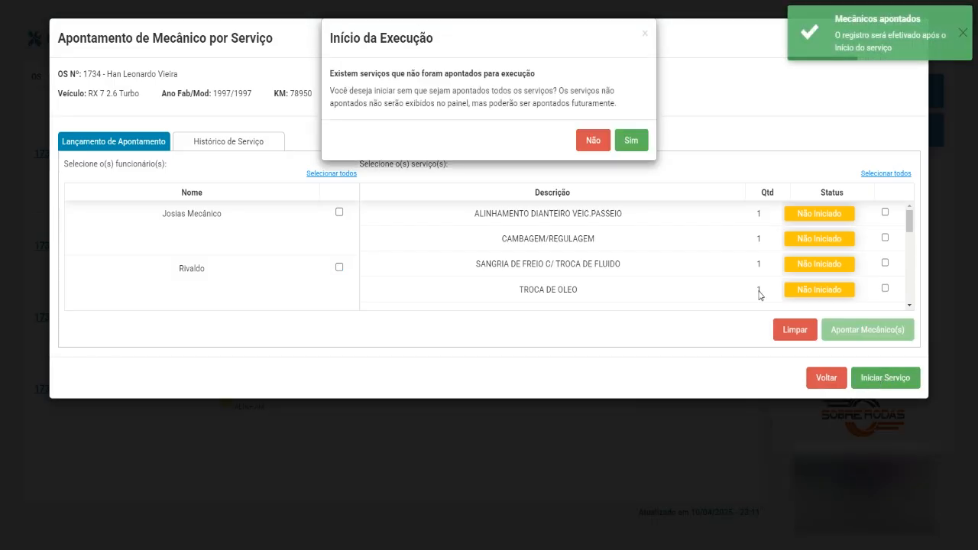
click(631, 142)
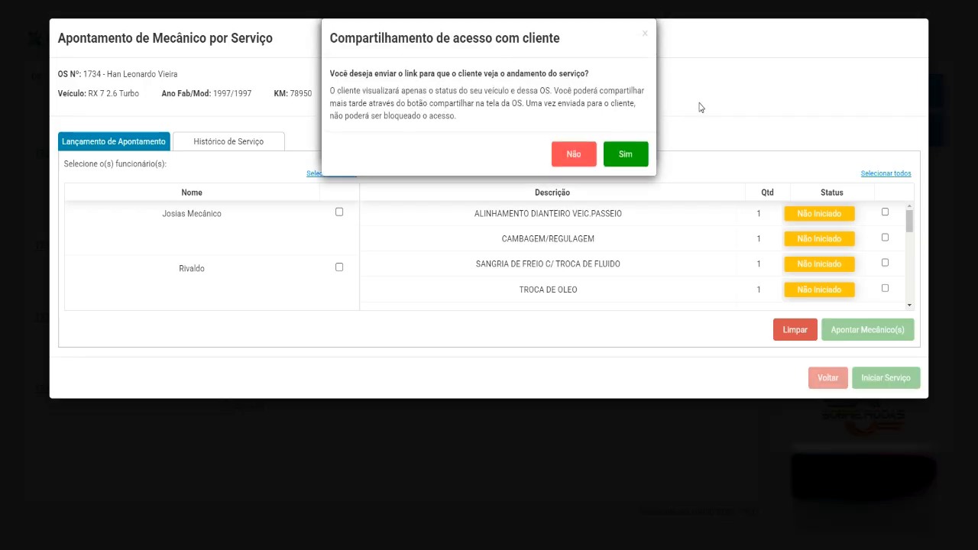
click(622, 156)
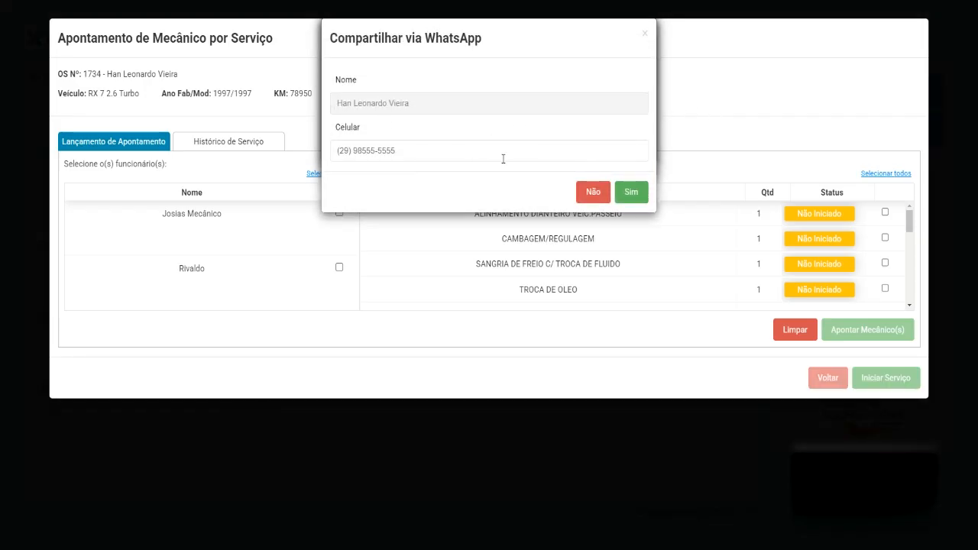
Step: Send the progress link via WhatsApp, then paste it from the message into the address bar, fix it and open it
click(631, 193)
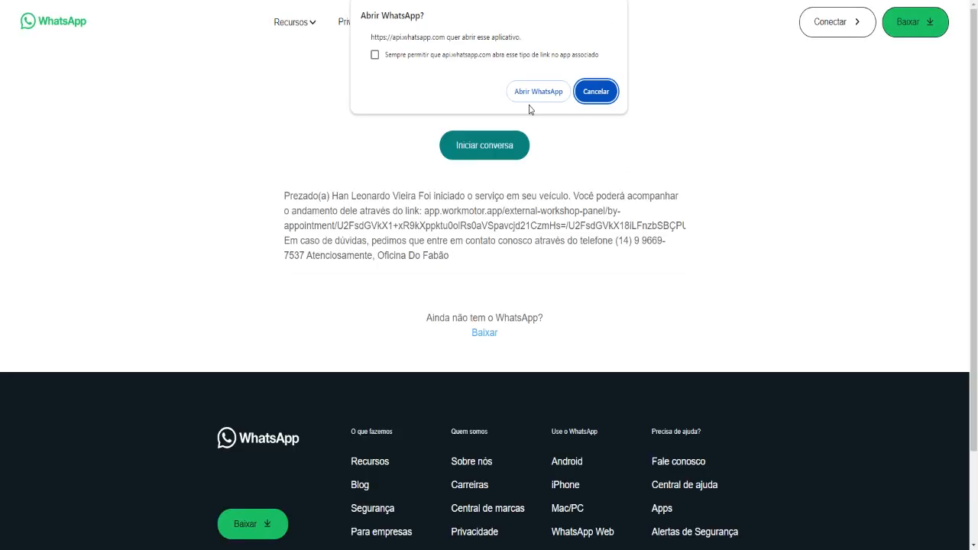
click(598, 95)
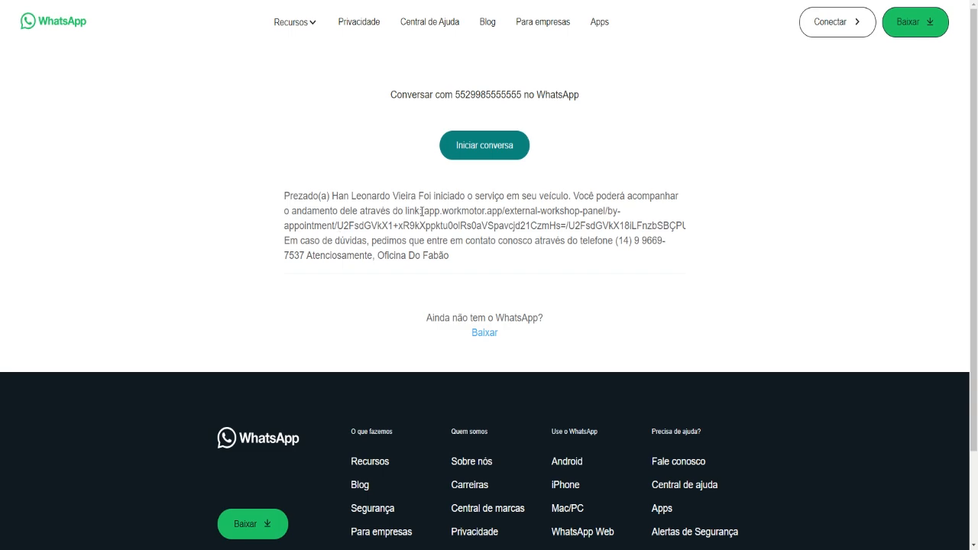
drag(423, 211, 291, 242)
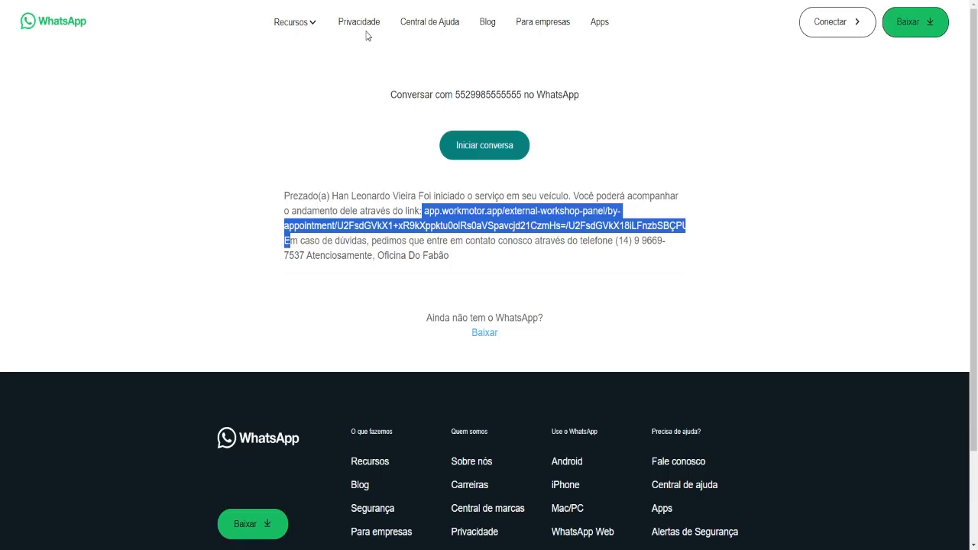
click(306, 1)
key(ctrl+v)
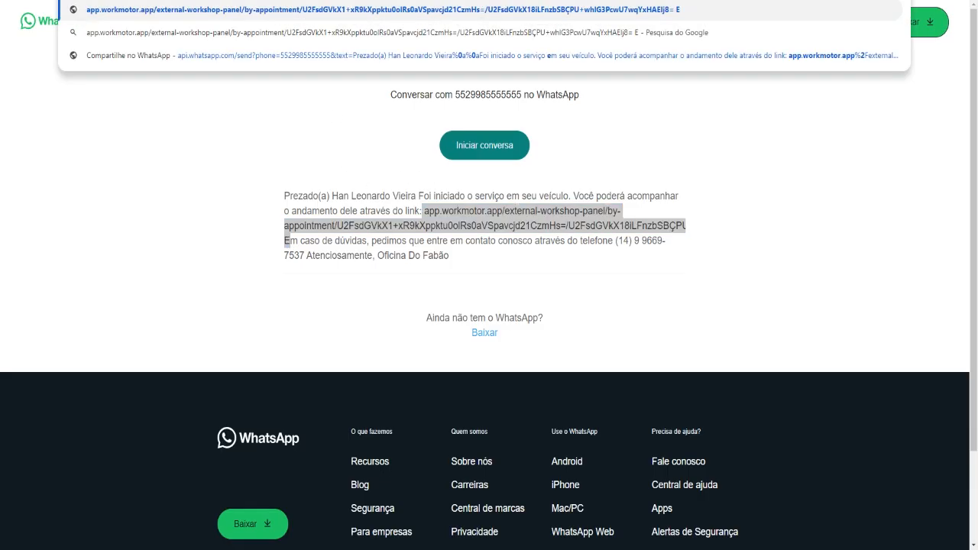
key(BackSpace)
key(Return)
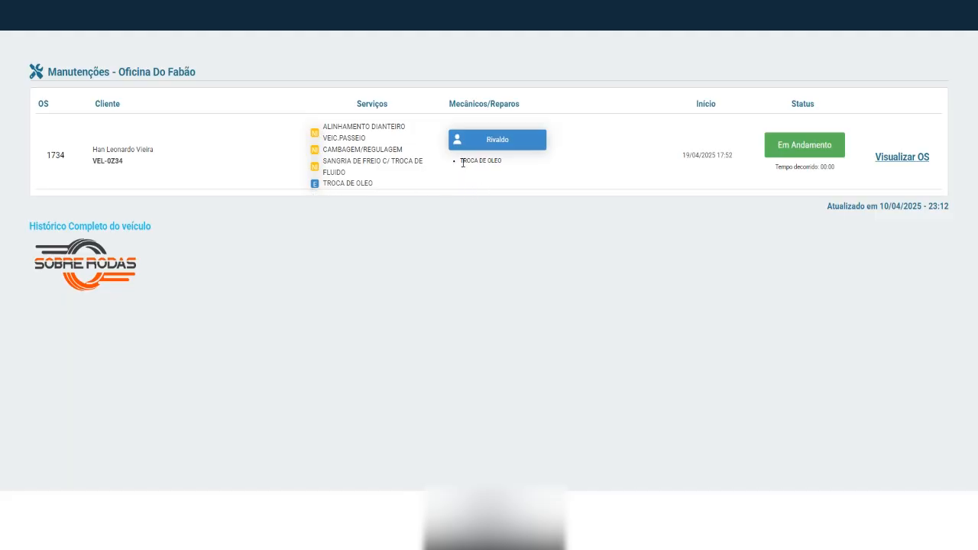
Step: Highlight the TROCA DE OLEO assignment on order 1734's tracking page, then clear the selection
drag(461, 161, 502, 163)
click(525, 191)
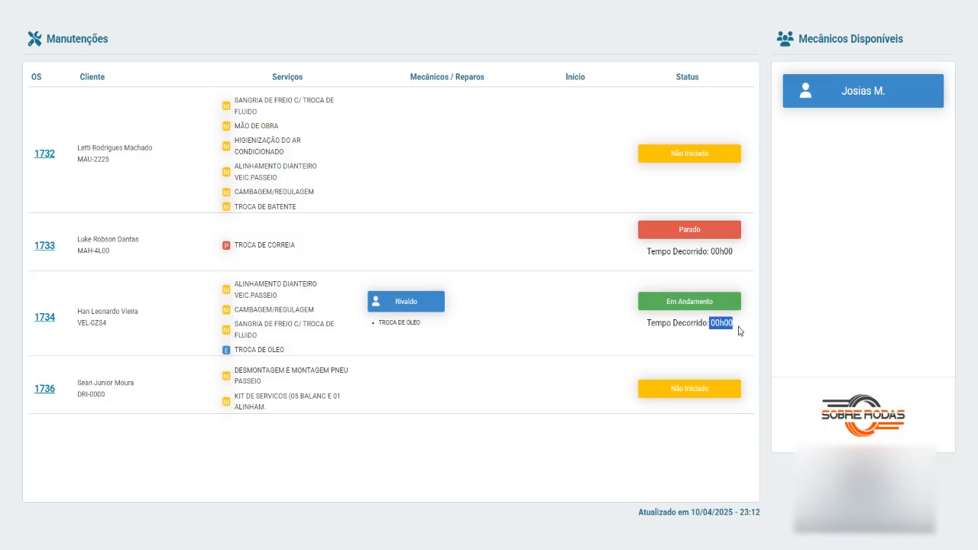
click(579, 316)
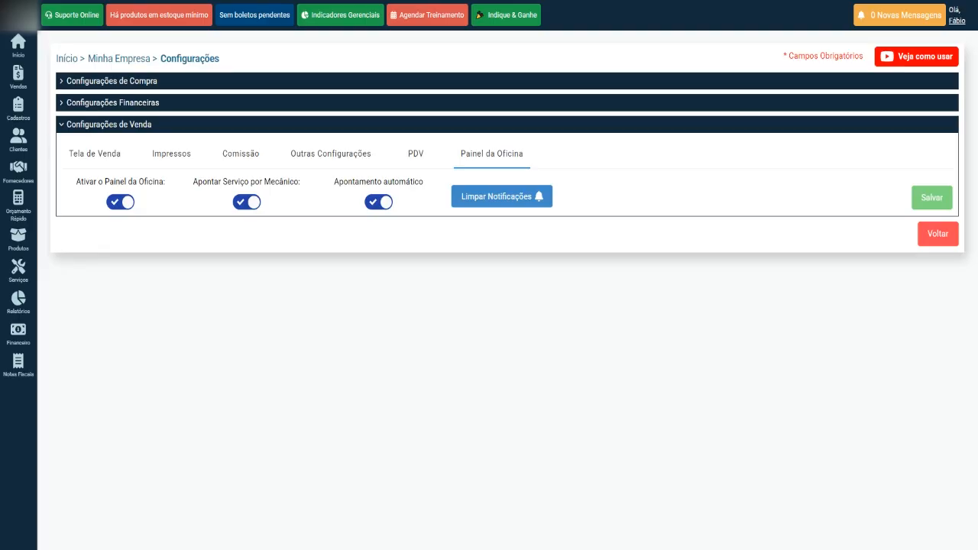
mouse_move(22, 299)
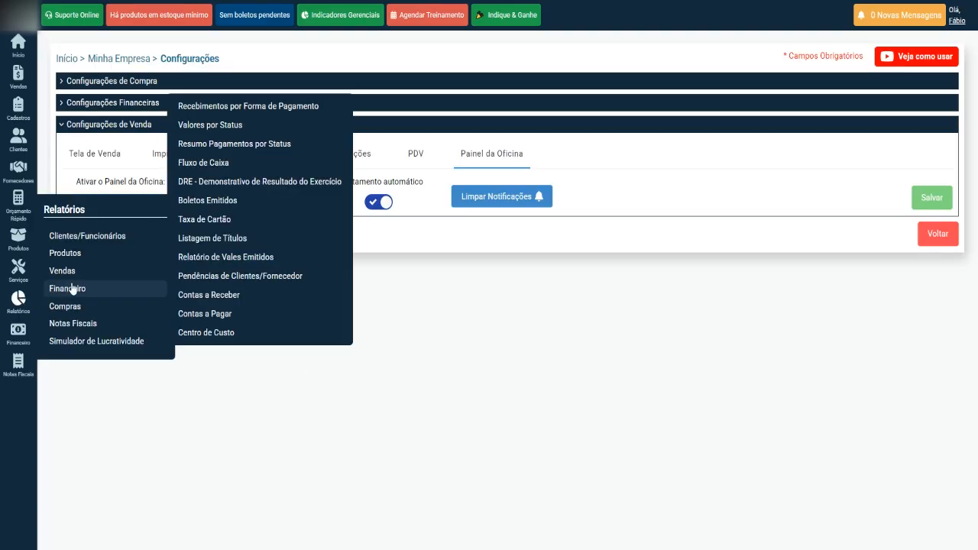
mouse_move(106, 272)
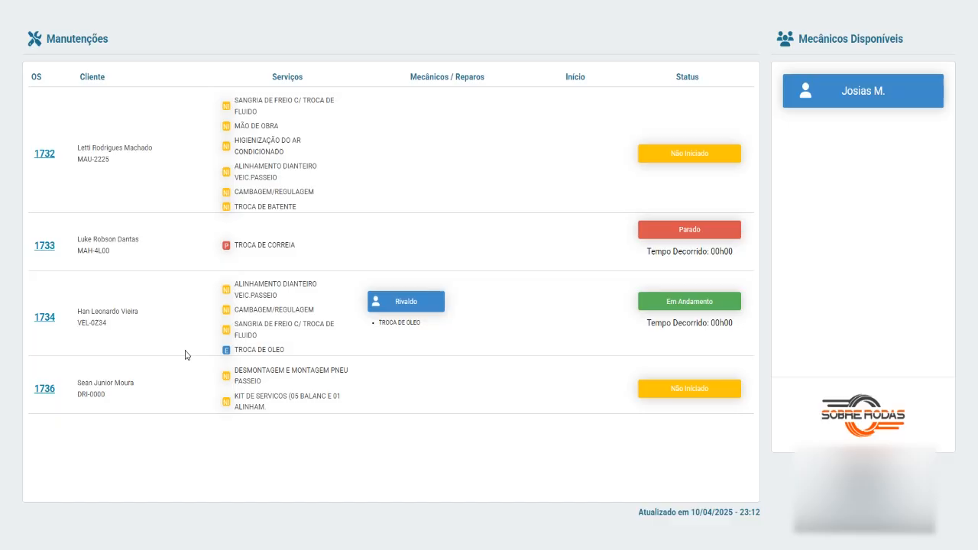
Step: Finalize the running TROCA DE OLEO on order 1734 and confirm with Sim
click(45, 317)
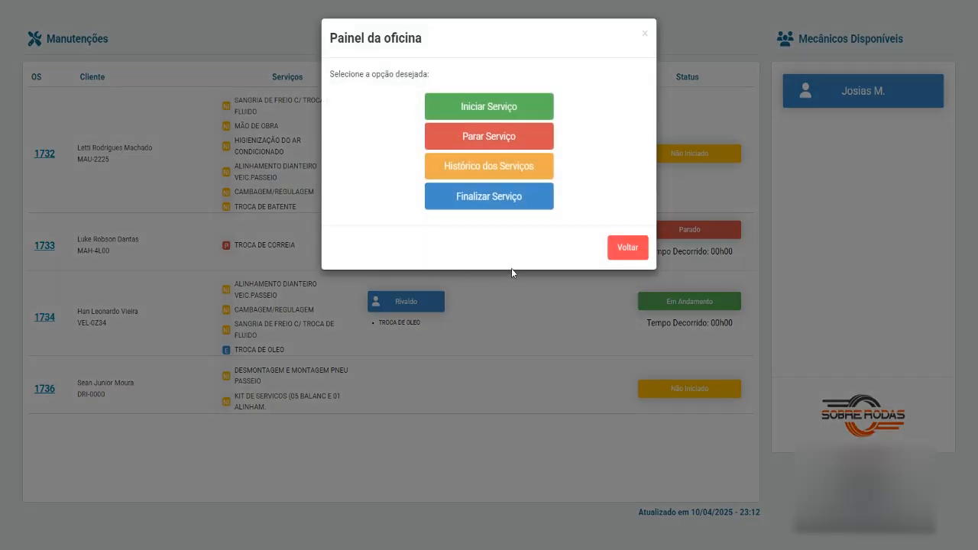
click(492, 203)
click(885, 212)
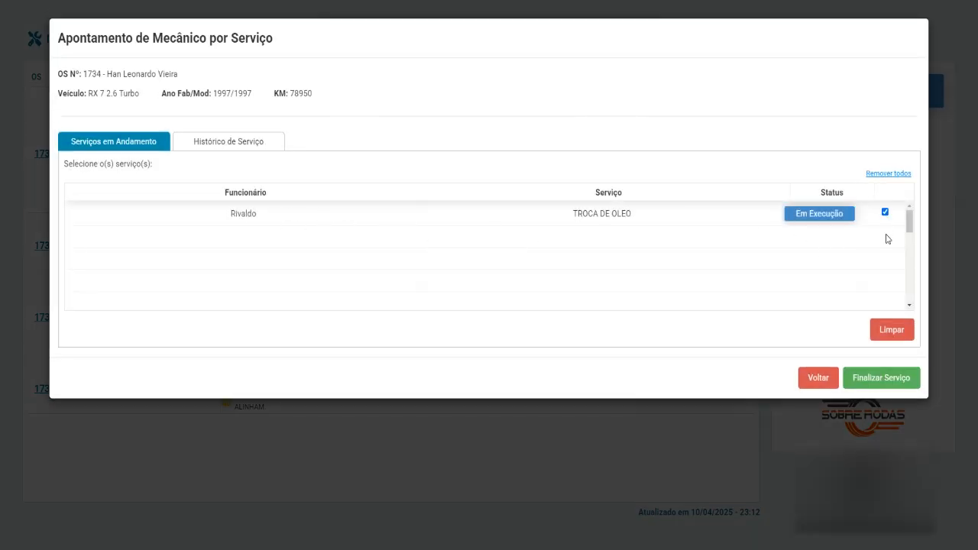
click(880, 382)
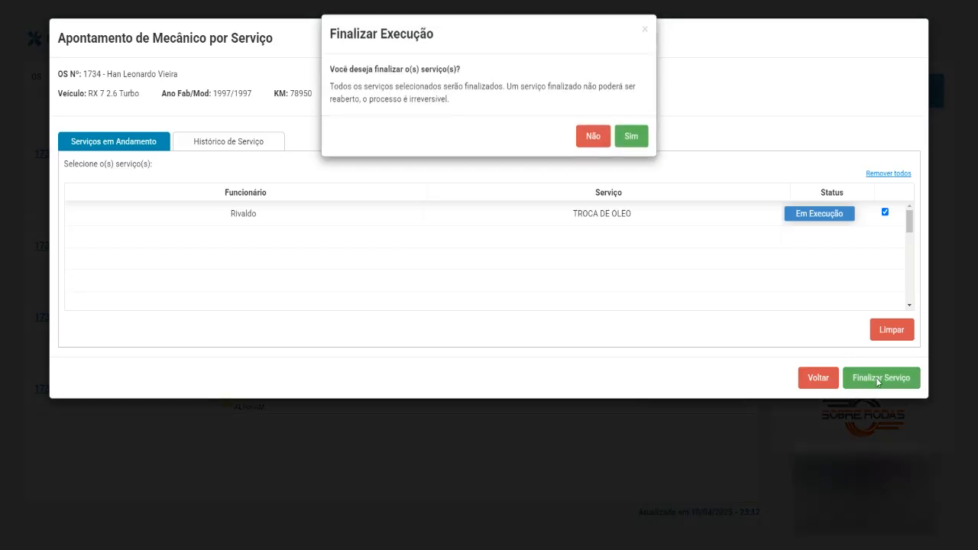
click(632, 137)
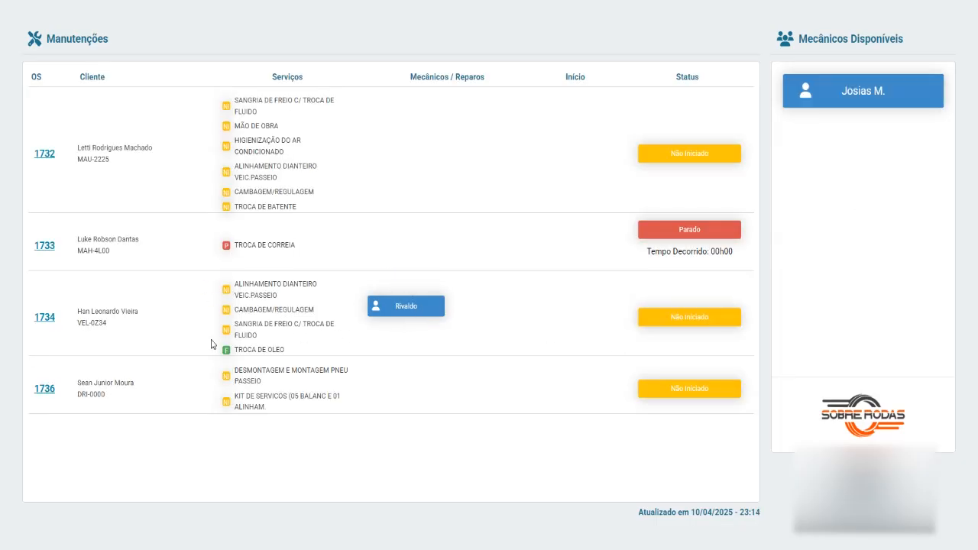
Step: Assign the only listed mechanic to ALINHAMENTO DIANTEIRO and the two other remaining services on order 1734, then start them
click(45, 320)
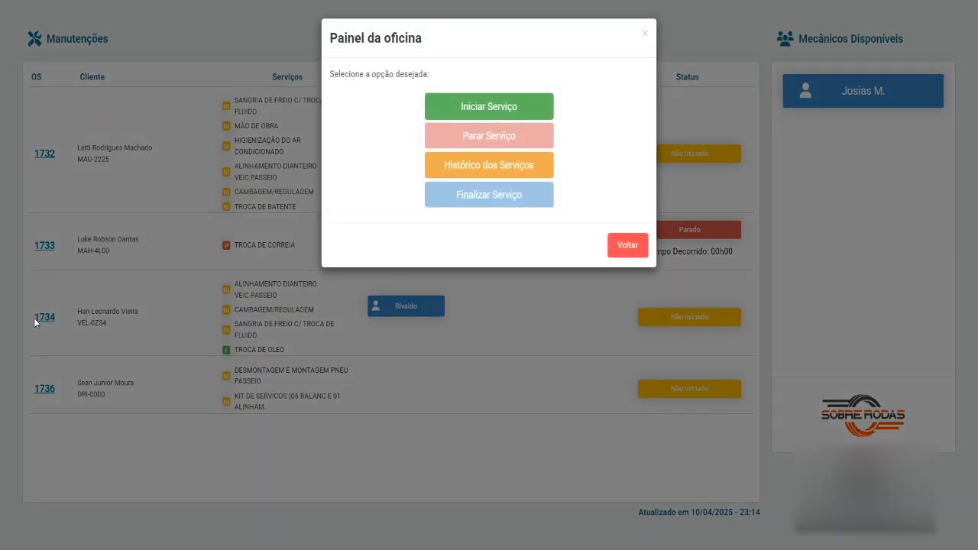
click(498, 112)
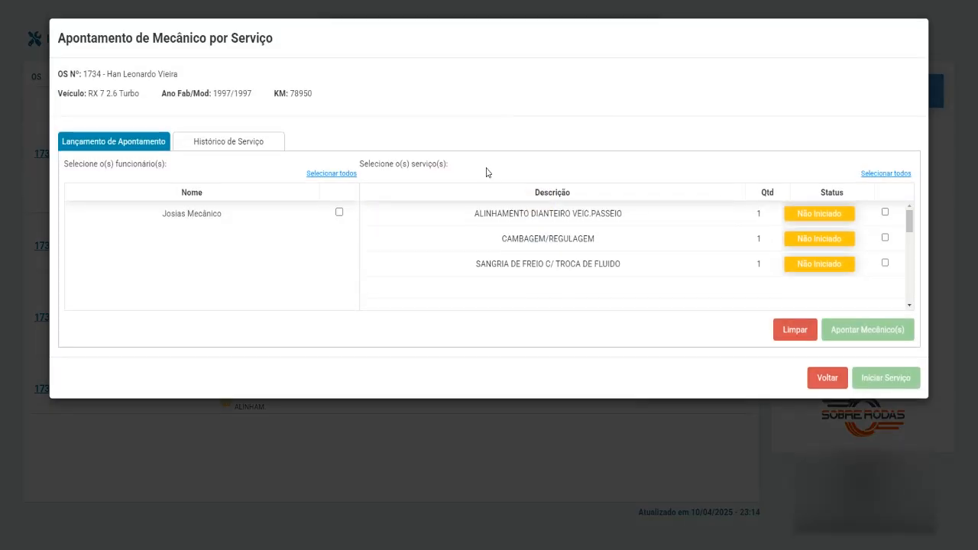
click(884, 212)
click(884, 238)
click(885, 262)
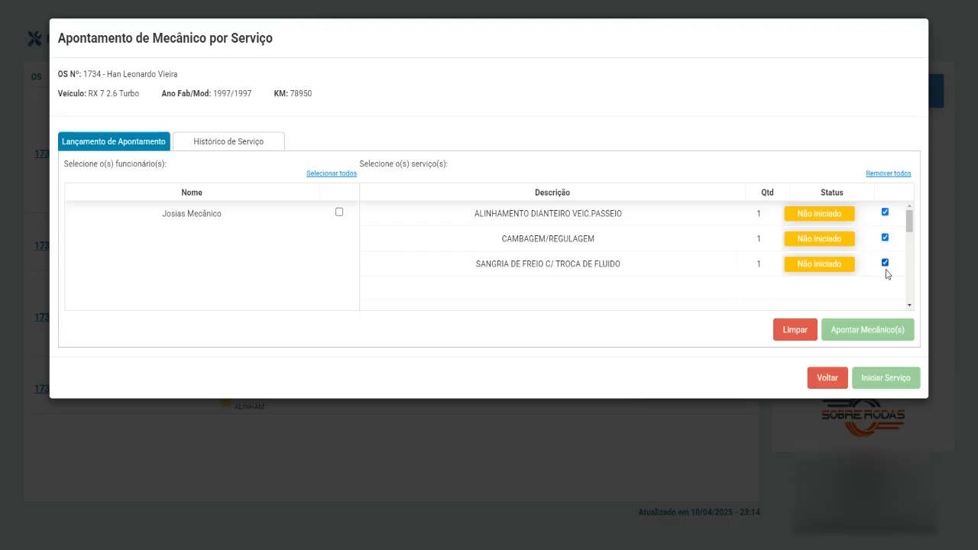
click(339, 213)
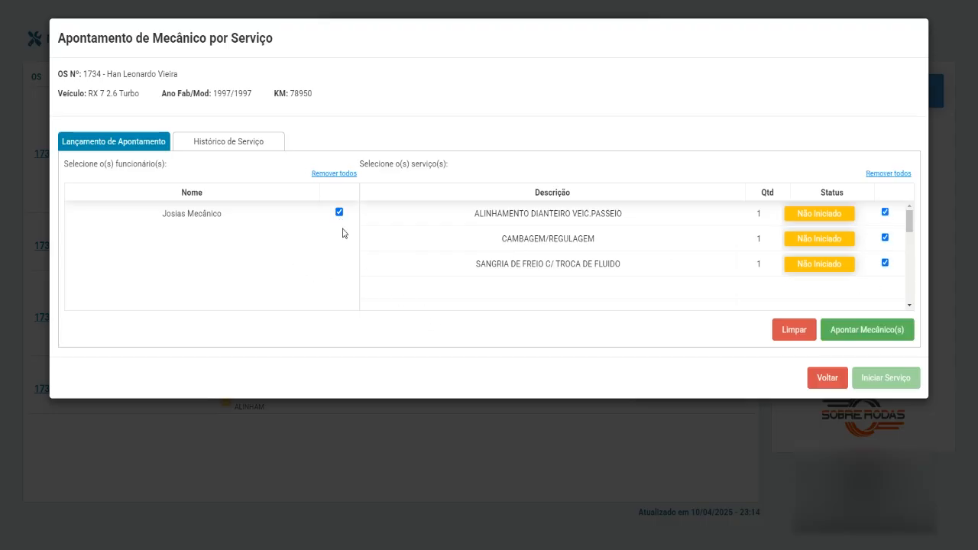
click(339, 211)
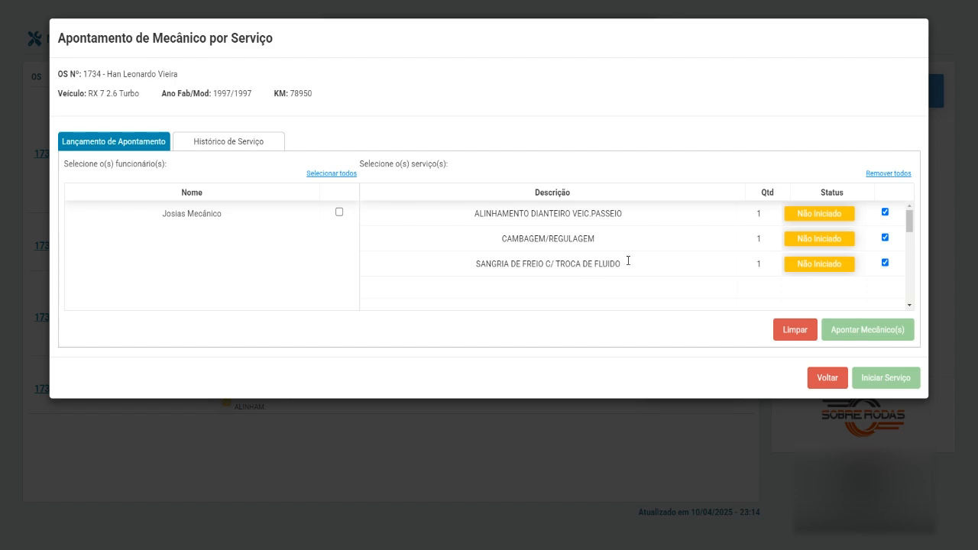
click(339, 211)
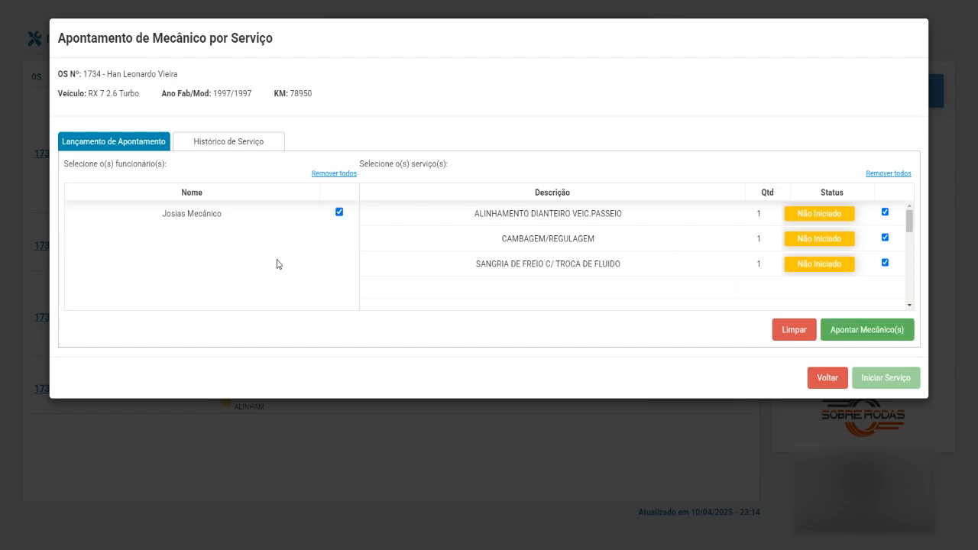
click(871, 329)
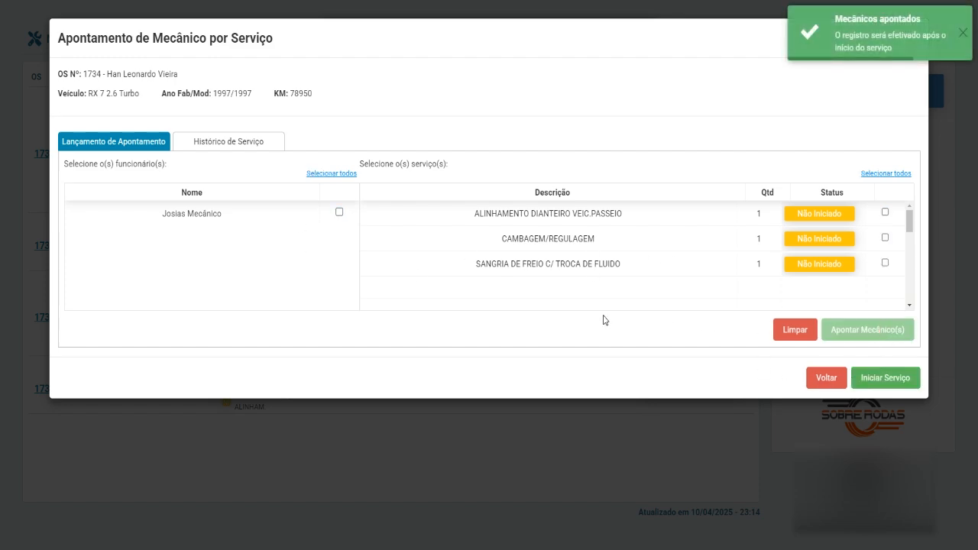
click(902, 382)
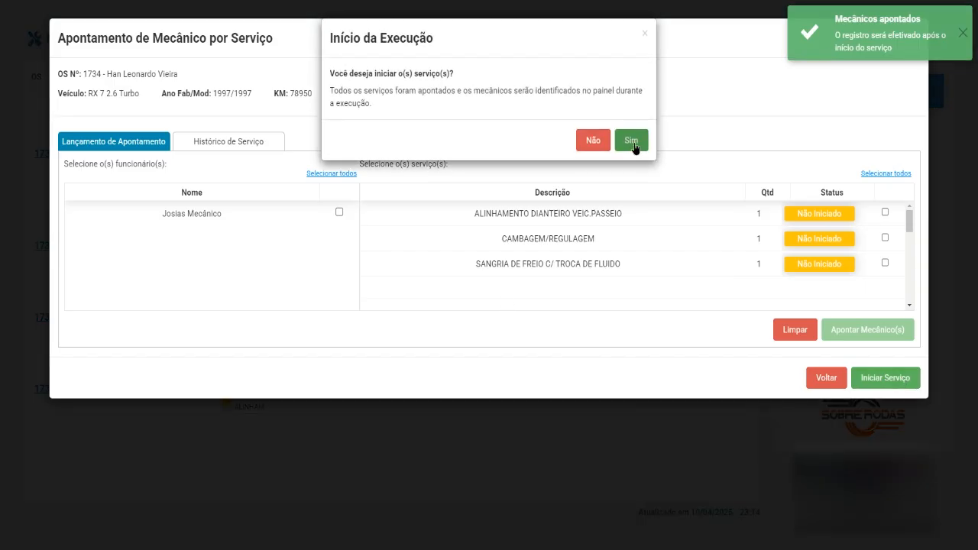
click(634, 143)
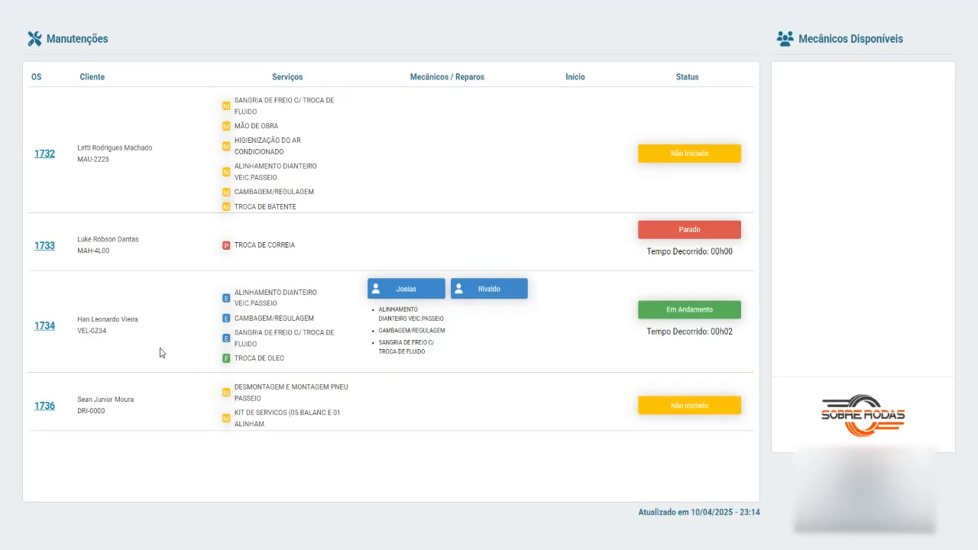
Step: Finalize the alignment, camber and brake-bleeding services on RX 7 order 1734
click(44, 329)
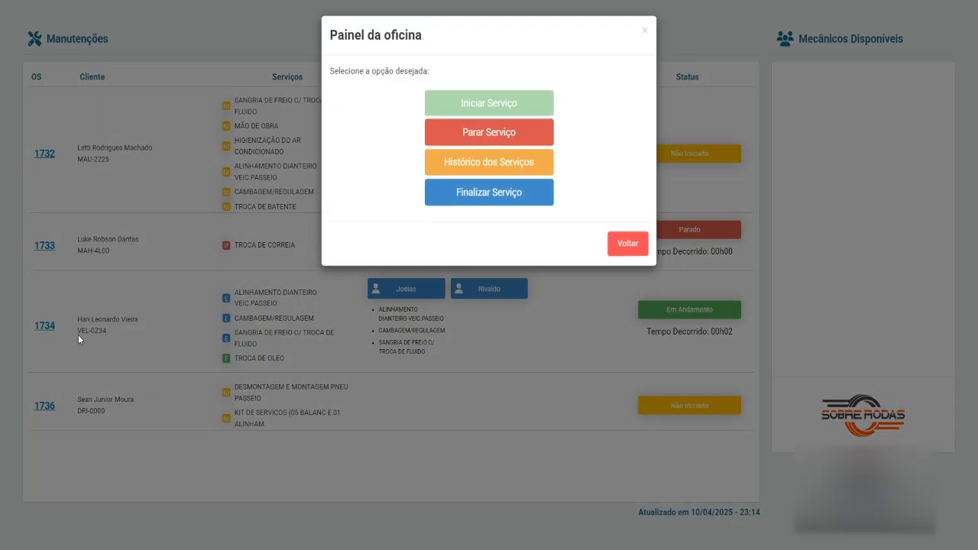
click(498, 197)
click(885, 212)
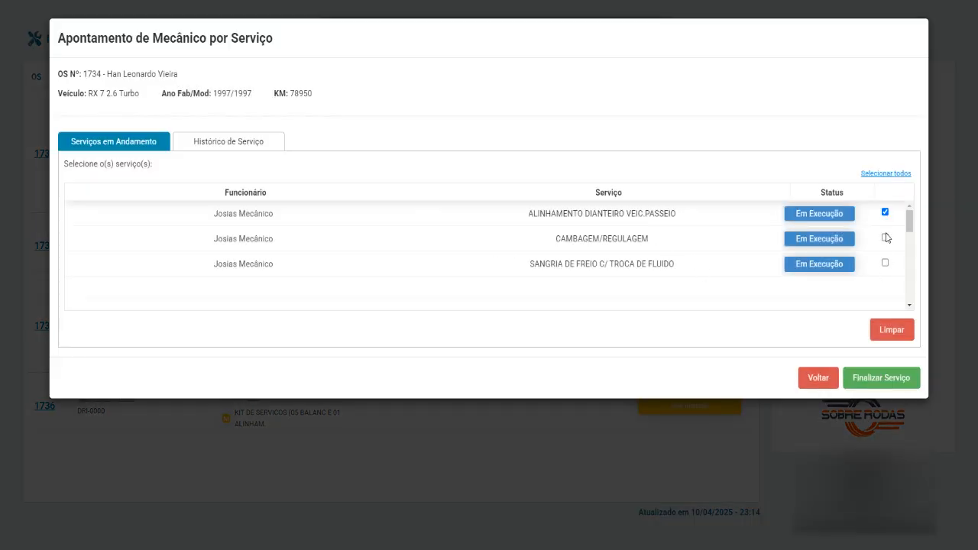
click(885, 238)
click(885, 262)
click(877, 377)
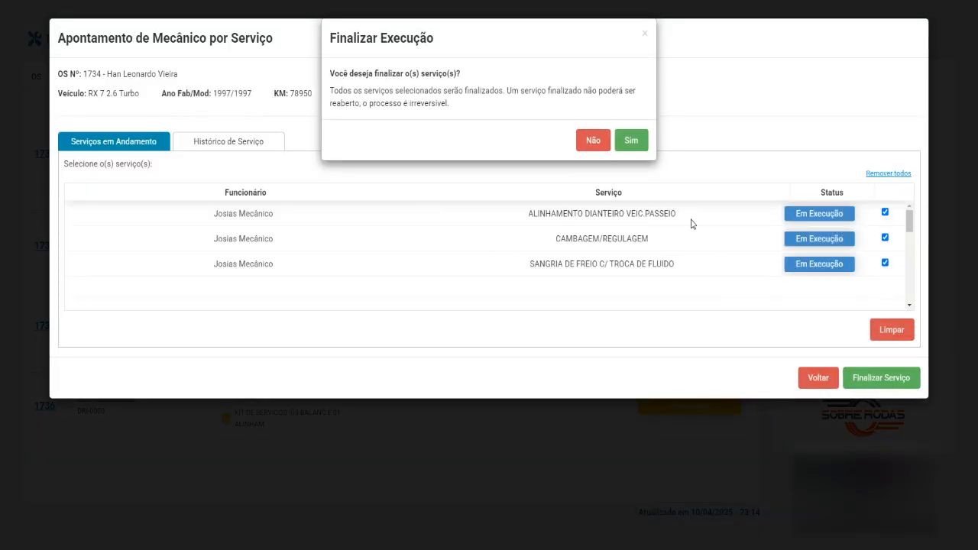
click(631, 140)
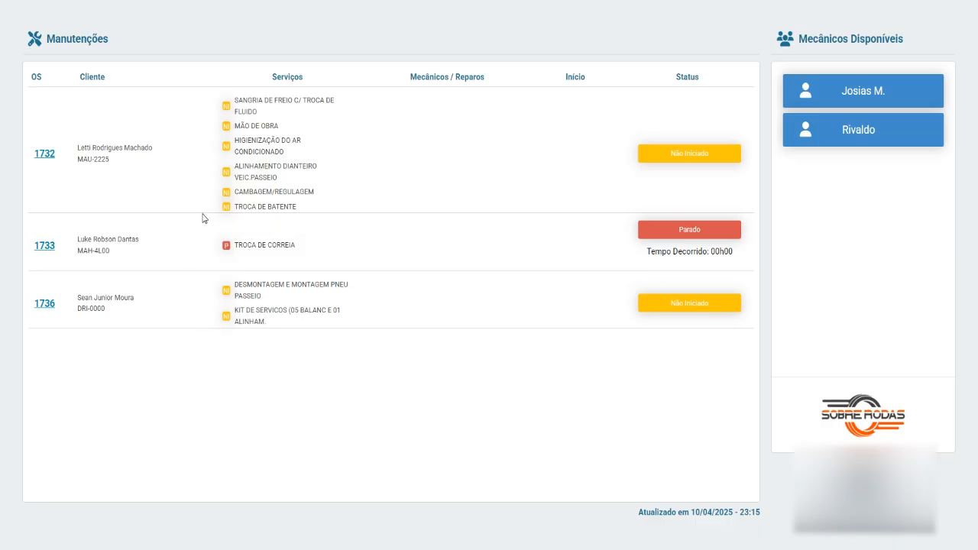
Step: Assign the second mechanic to TROCA DE CORREIA on order 1733 and start it, declining the client link
click(46, 248)
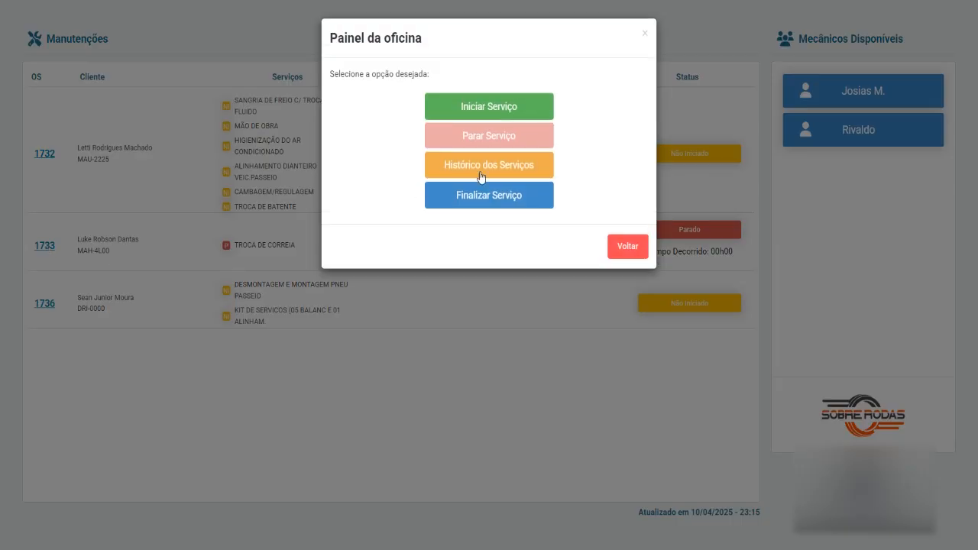
click(513, 115)
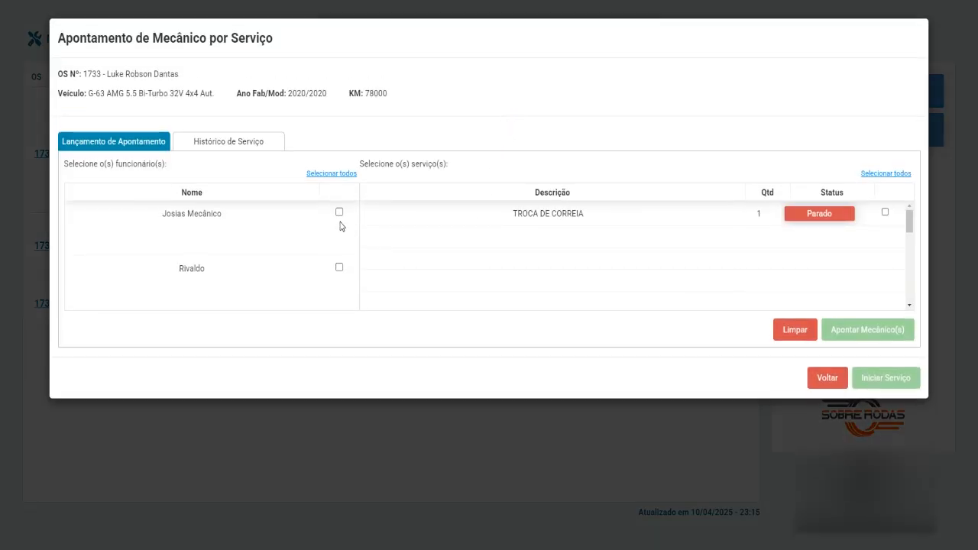
click(339, 268)
click(885, 212)
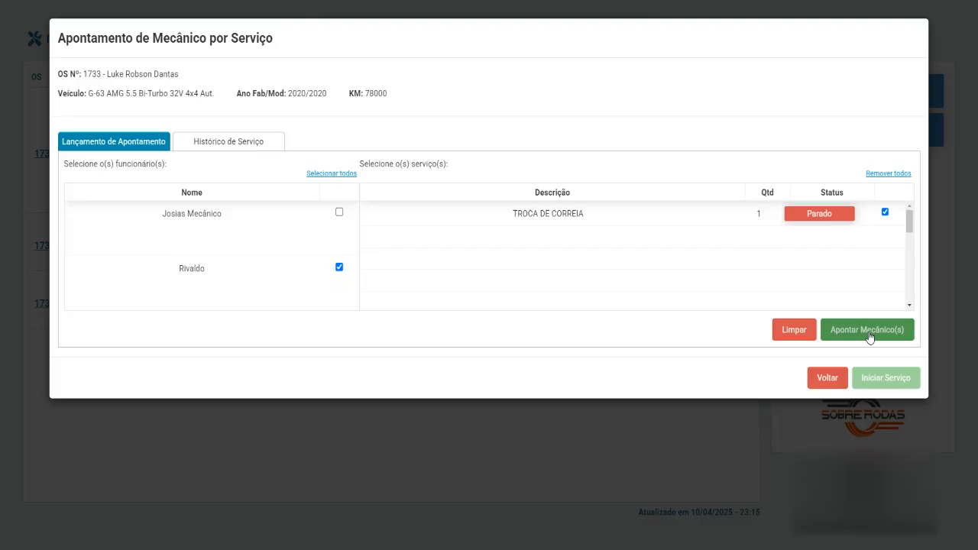
click(869, 337)
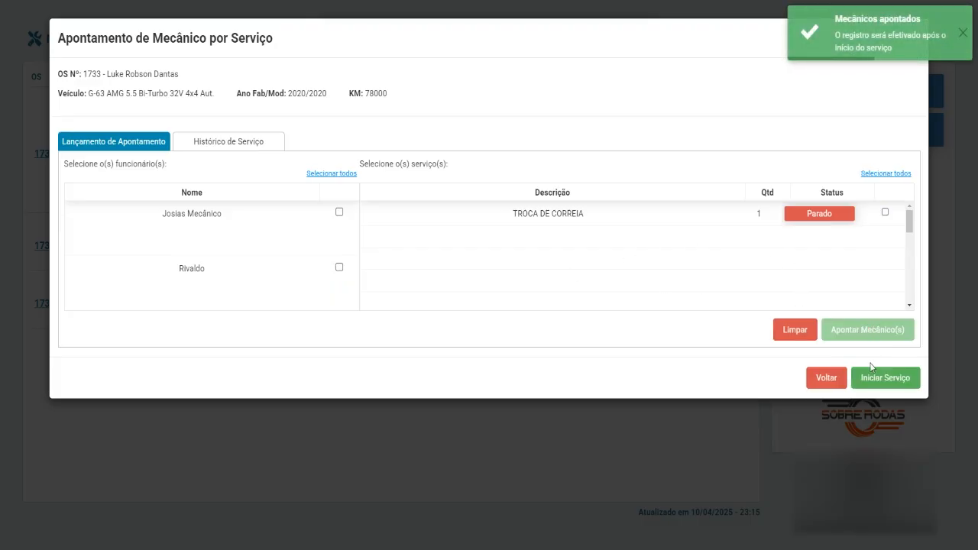
click(882, 376)
click(628, 140)
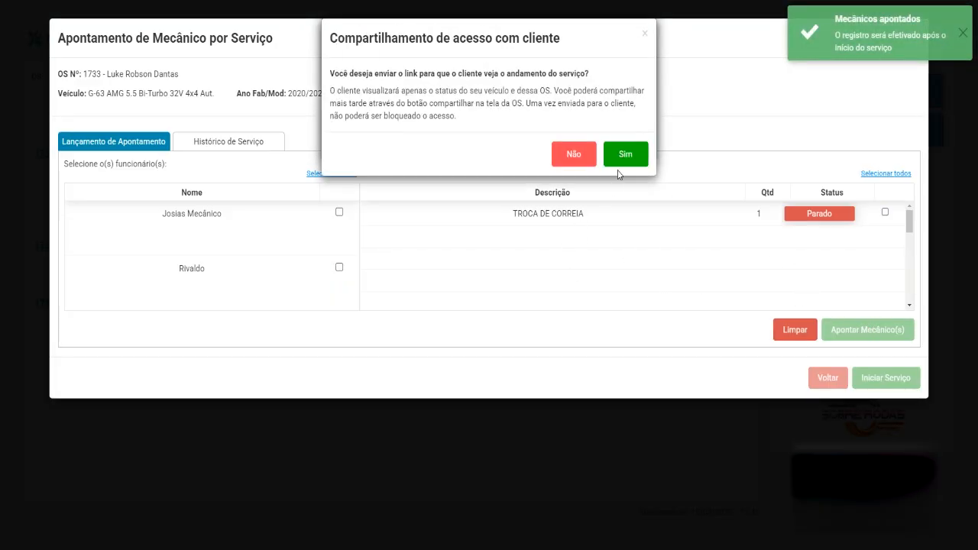
click(585, 156)
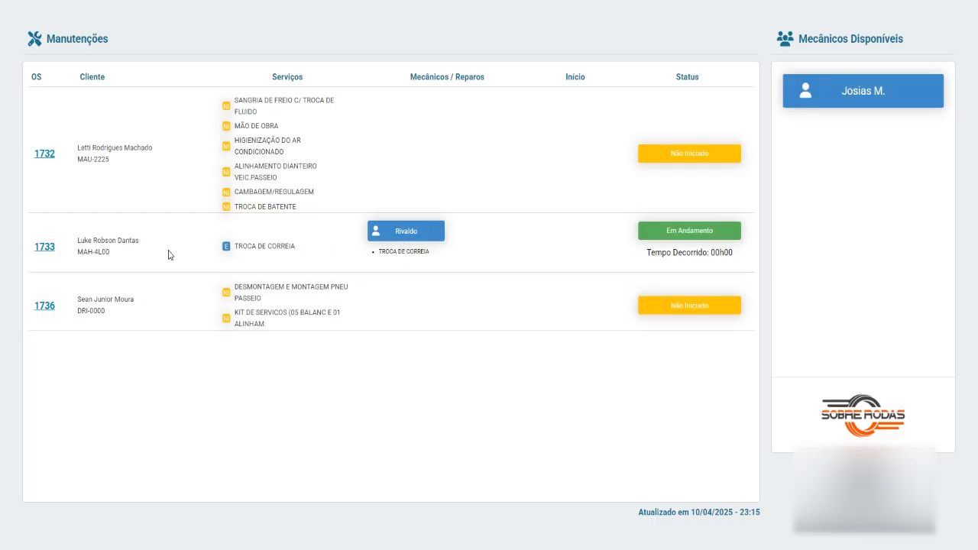
Step: Finalize the TROCA DE CORREIA service on G-63 order 1733
click(45, 249)
click(498, 197)
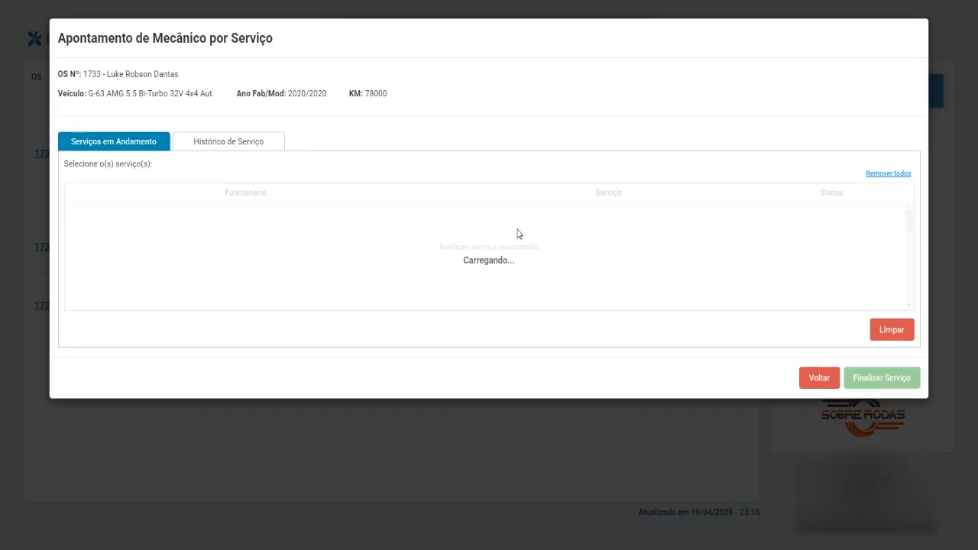
click(885, 211)
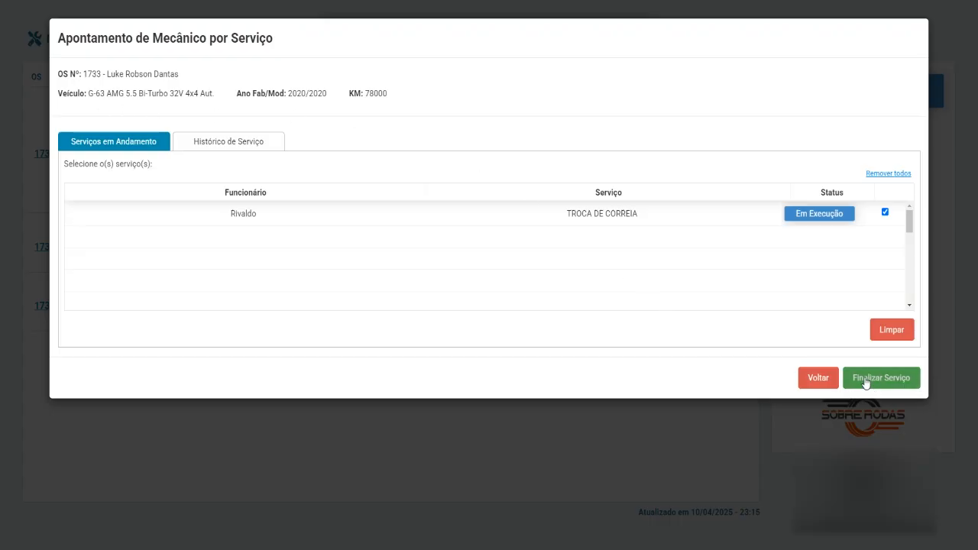
click(881, 378)
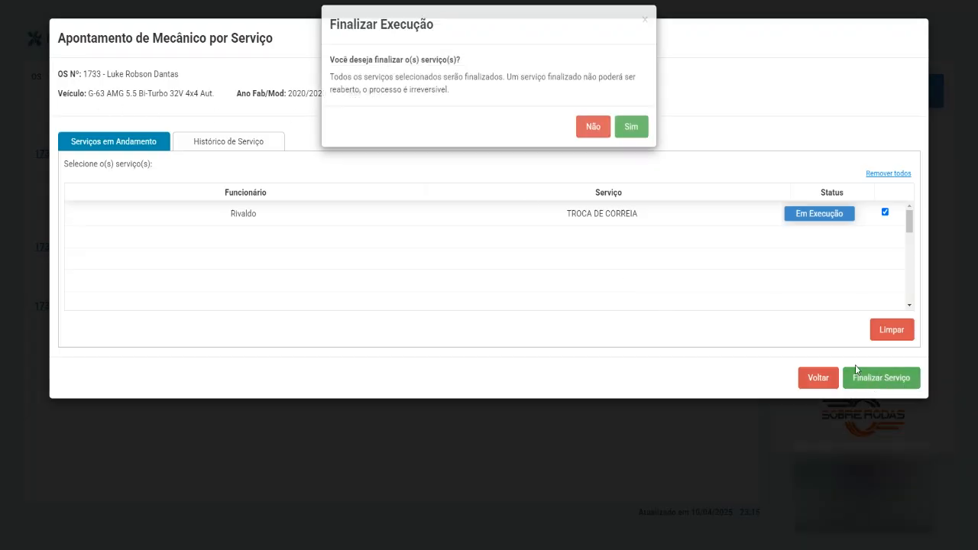
click(631, 135)
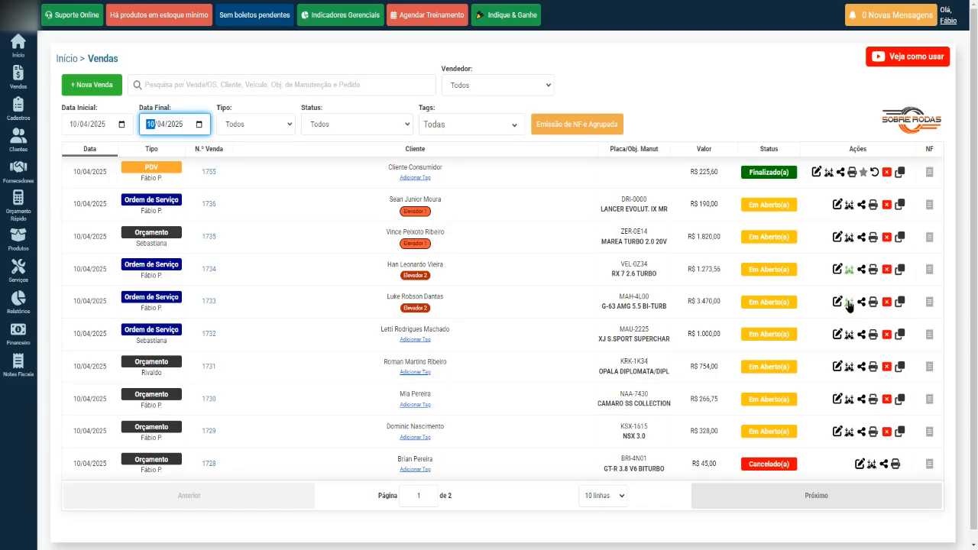
Step: Inspect the 15,00% and 10,00% mechanic commissions on order 1733, then close the window
click(848, 302)
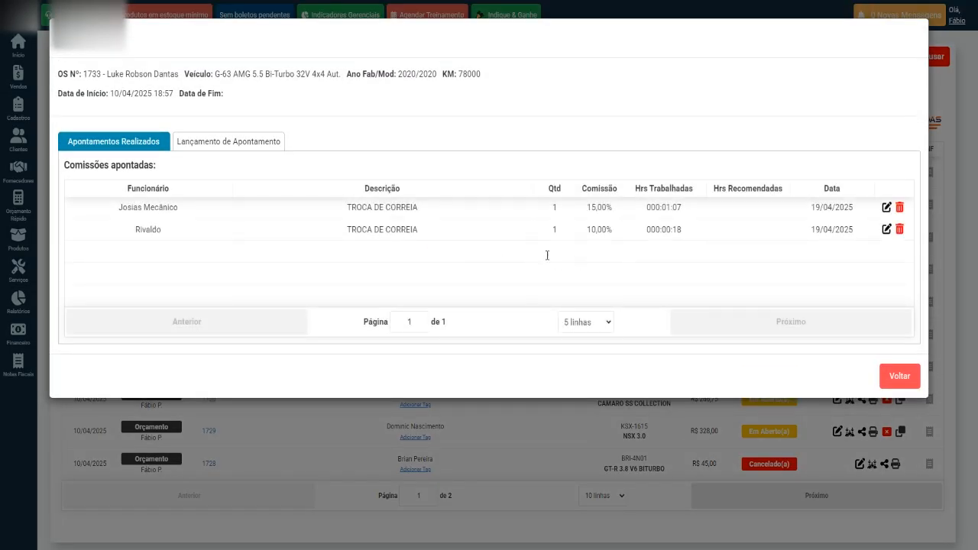
drag(112, 215, 180, 213)
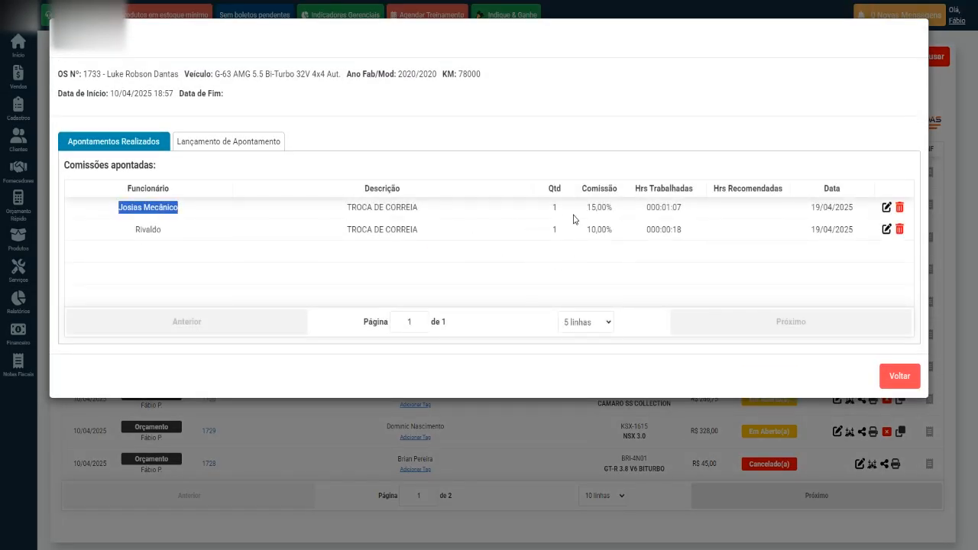
drag(584, 219, 675, 220)
click(592, 229)
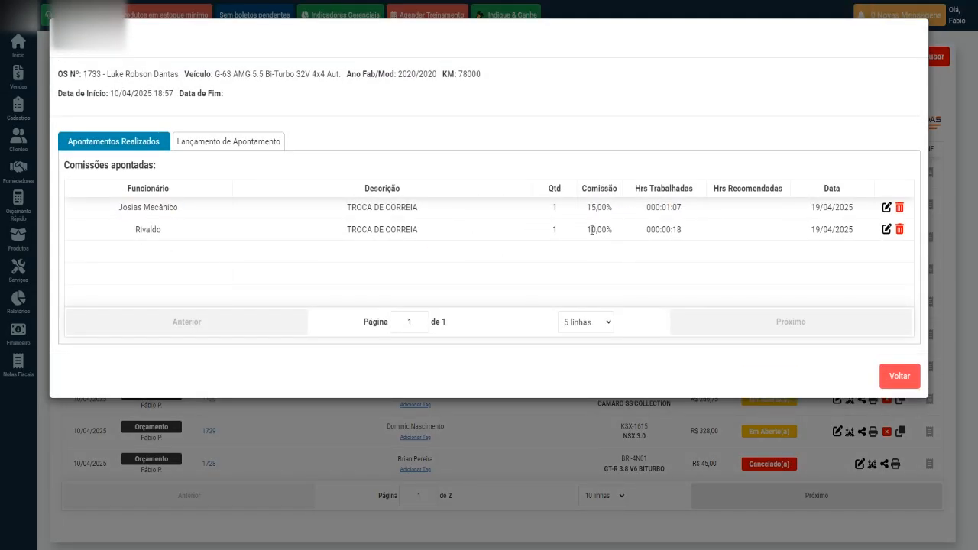
click(463, 259)
drag(588, 231, 684, 238)
click(687, 233)
click(650, 219)
drag(667, 209, 690, 231)
click(601, 225)
click(899, 374)
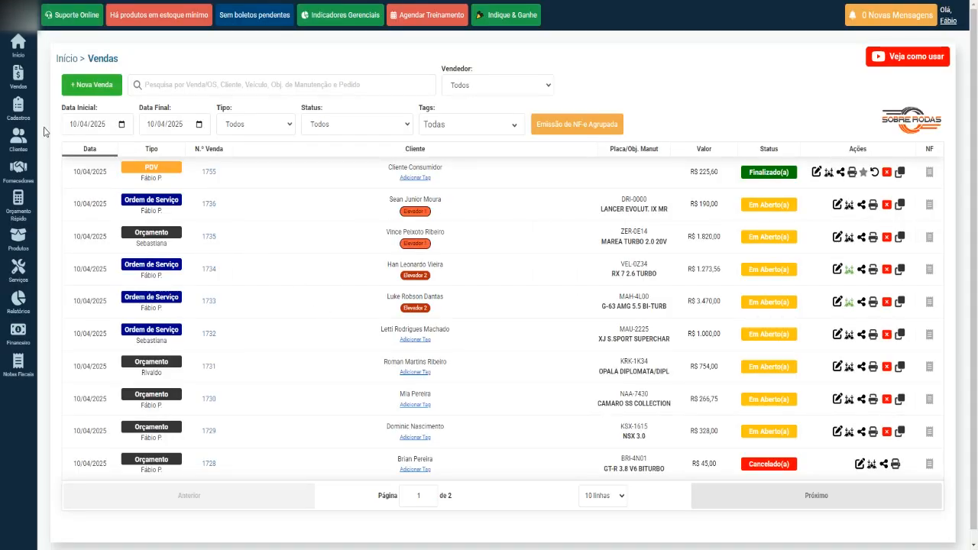
mouse_move(21, 84)
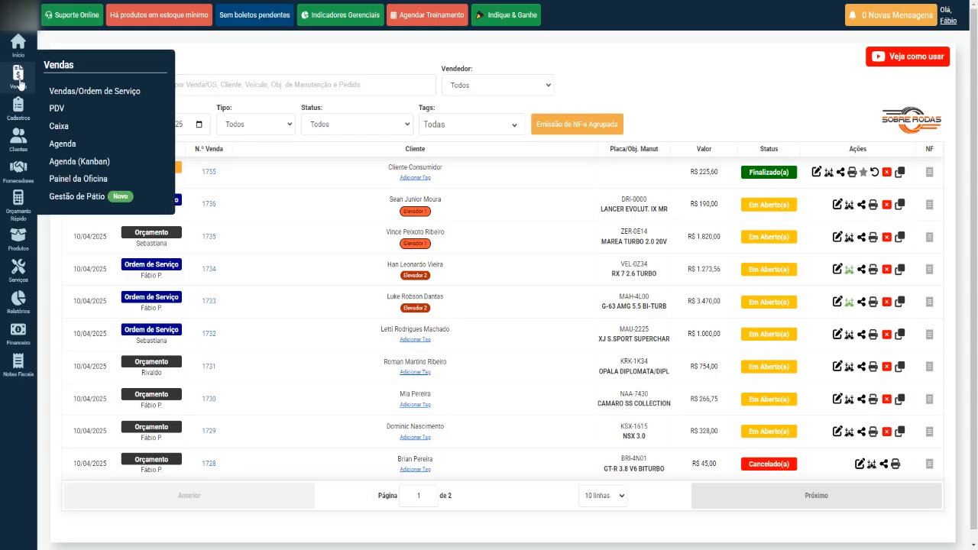